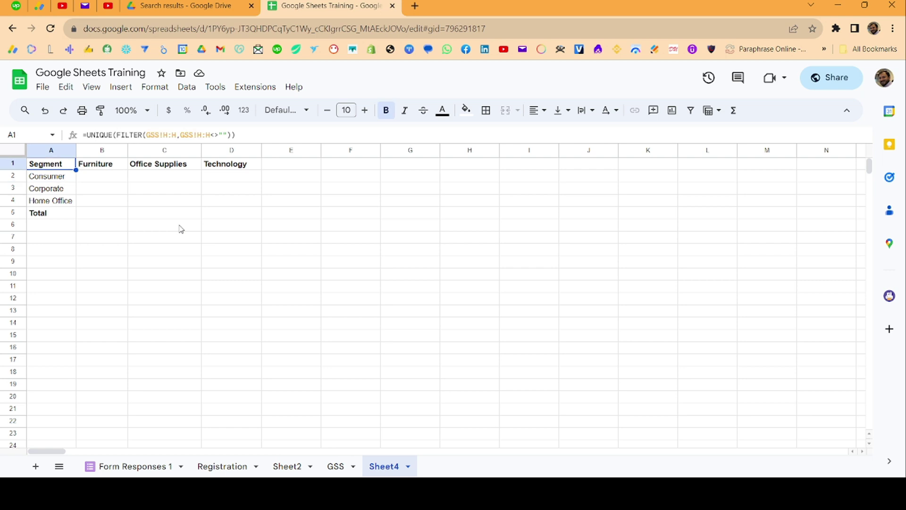
# Examine the formulas behind the Segment and Furniture headers in A1 and B1 of the summary table.
pyautogui.hotkey('ctrl', 'shift', 'Down')
pyautogui.press('Up')
pyautogui.press('Right')
pyautogui.press('Right')
pyautogui.press('Right')
pyautogui.press('Left')
pyautogui.press('Left')
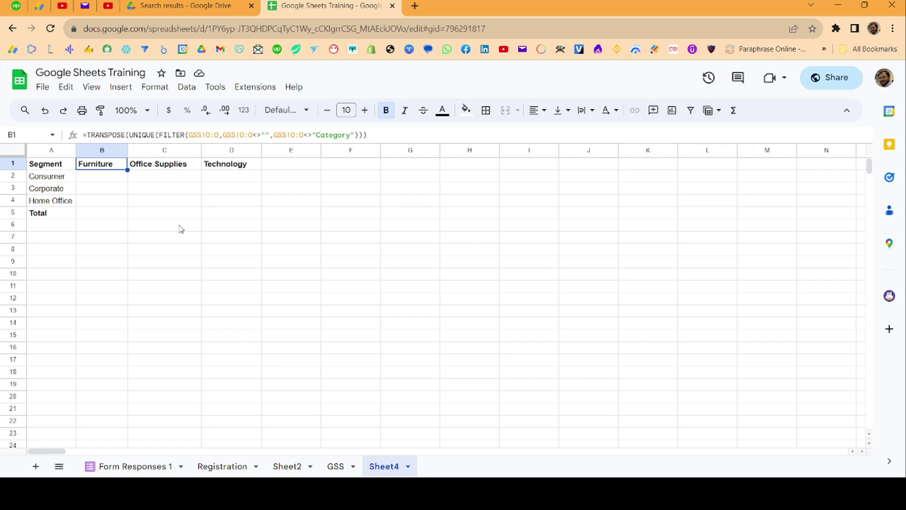
pyautogui.click(49, 169)
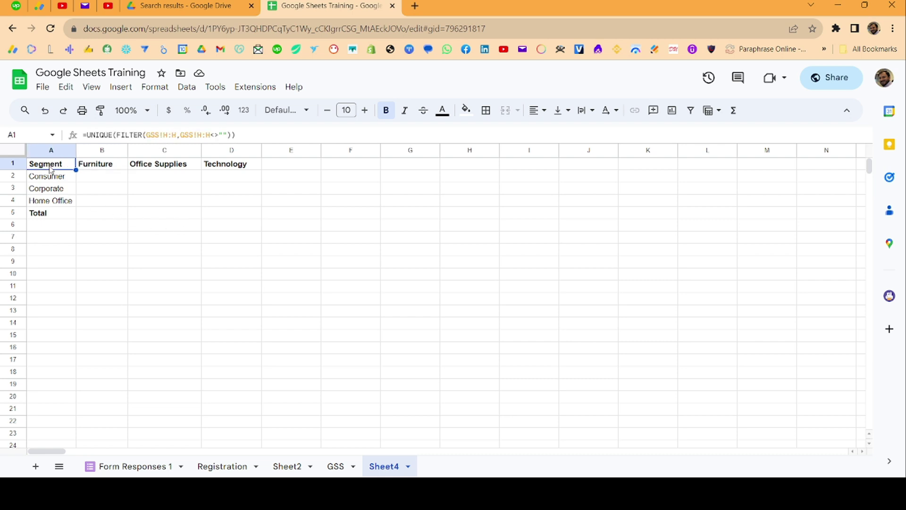
# Delete the manually entered Total label from cell A5.
pyautogui.click(68, 212)
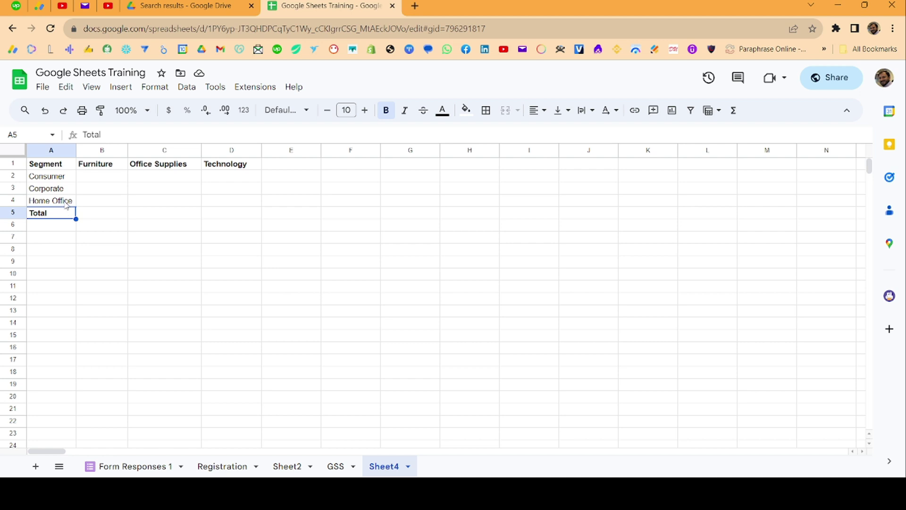
pyautogui.click(53, 164)
pyautogui.click(62, 214)
pyautogui.press('Delete')
# Edit A1's formula with an opening brace before UNIQUE and :"Total" appended after it.
pyautogui.click(42, 168)
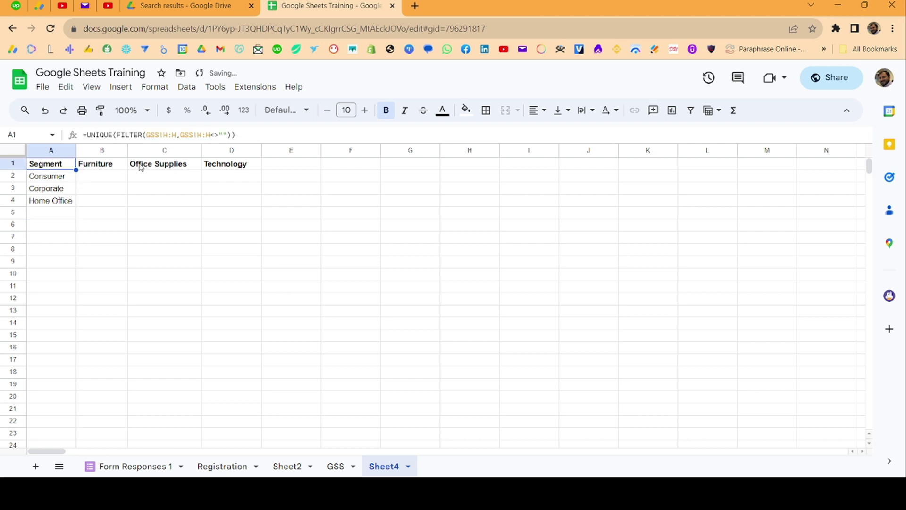
pyautogui.click(267, 136)
pyautogui.click(87, 136)
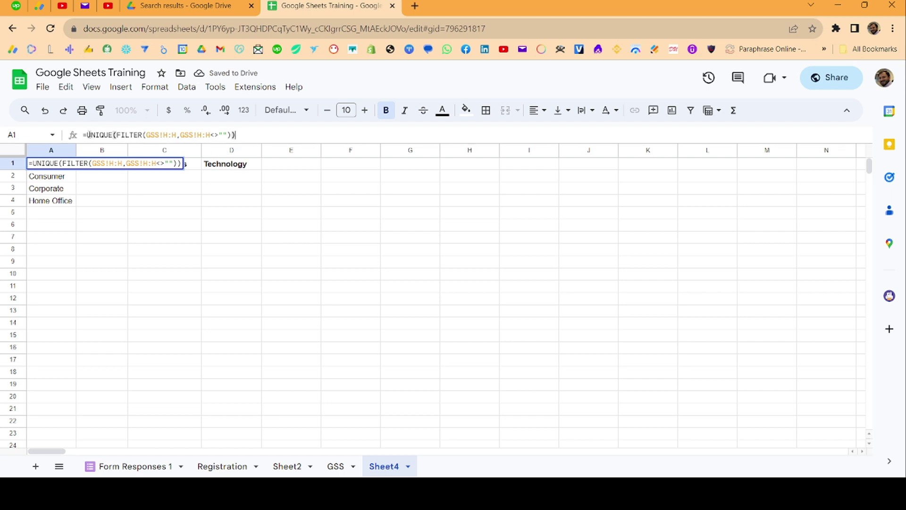
pyautogui.write('{')
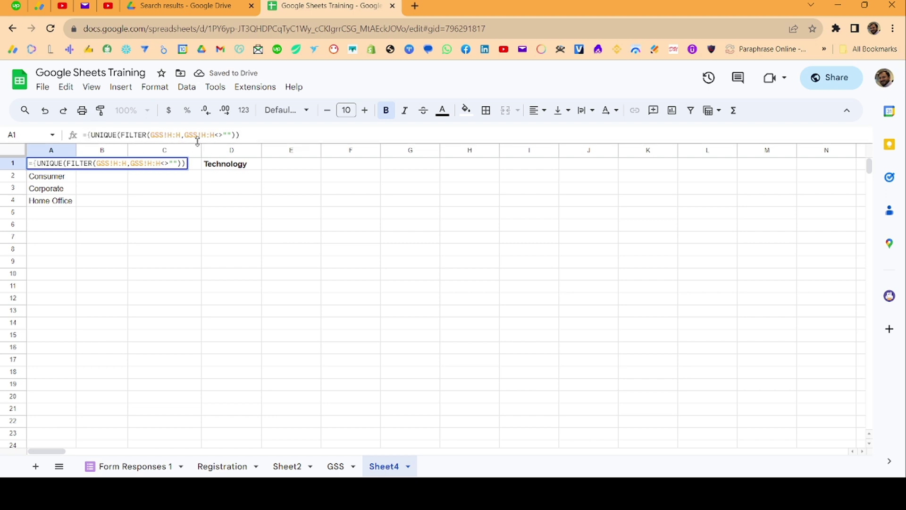
pyautogui.click(265, 137)
pyautogui.write('}')
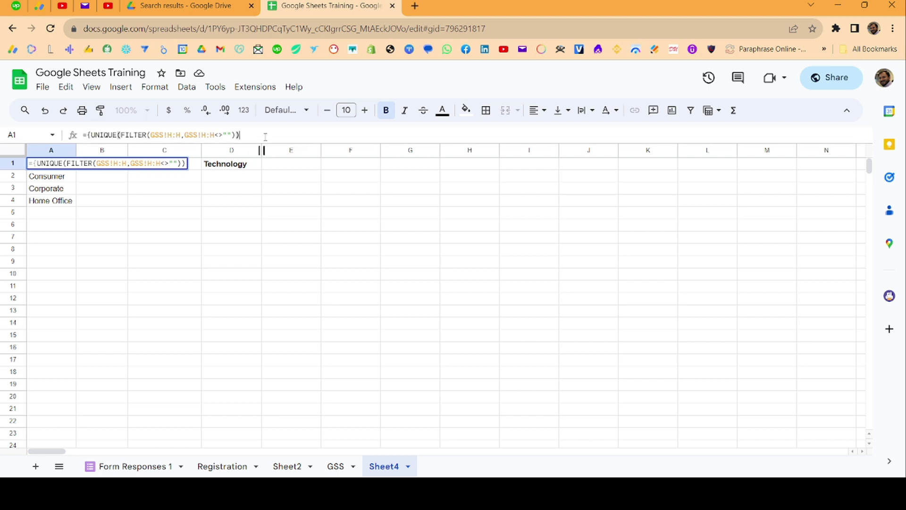
pyautogui.write(';"Tota')
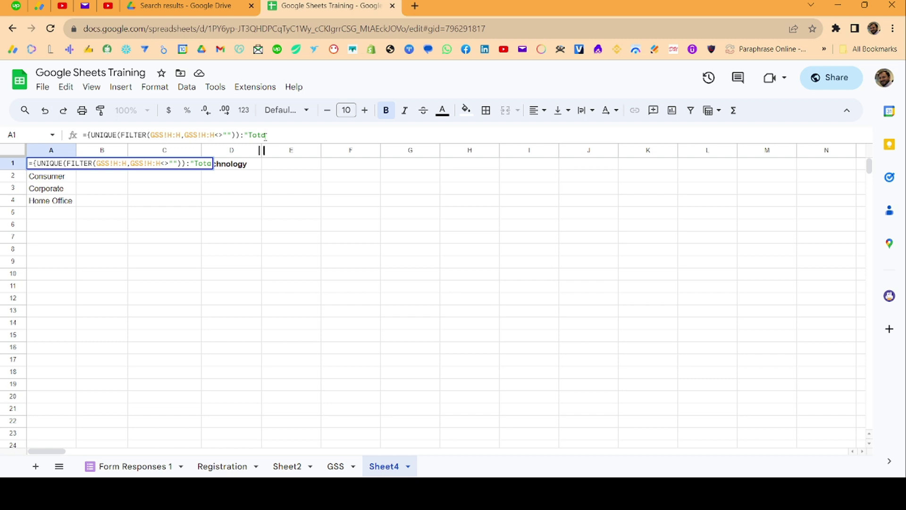
pyautogui.write('l"')
pyautogui.press('Return')
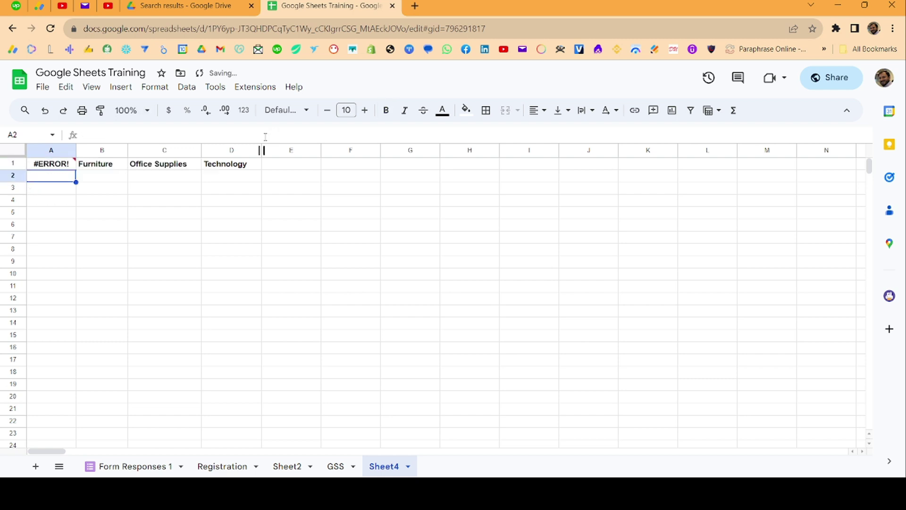
# Add the closing brace to A1's array formula, after "Total".
pyautogui.press('Up')
pyautogui.click(277, 137)
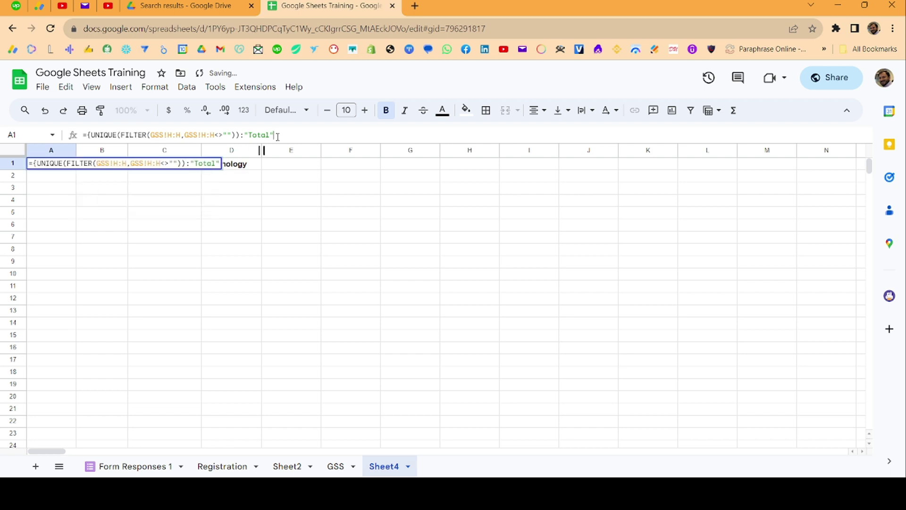
pyautogui.write('}')
pyautogui.press('Return')
pyautogui.press('Up')
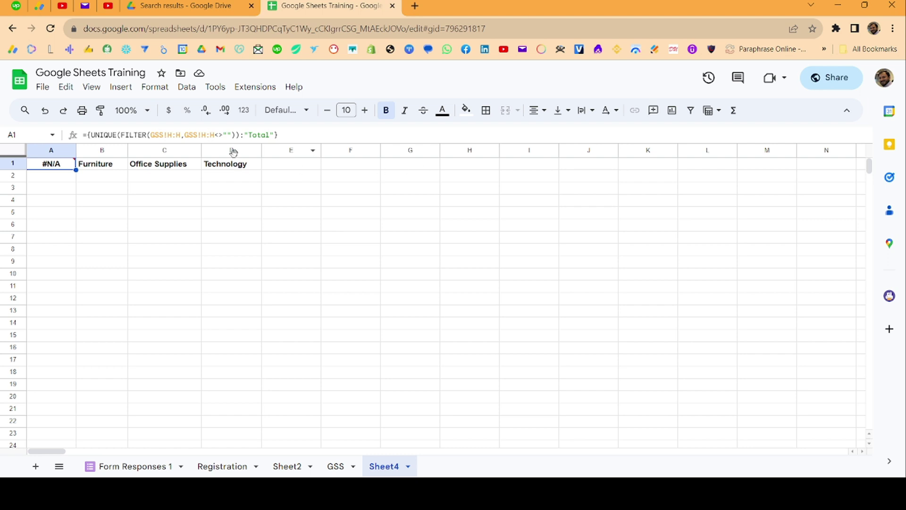
# Replace the "Total" text in A1's array formula with the reference =I1.
pyautogui.moveTo(245, 135); pyautogui.dragTo(275, 136)
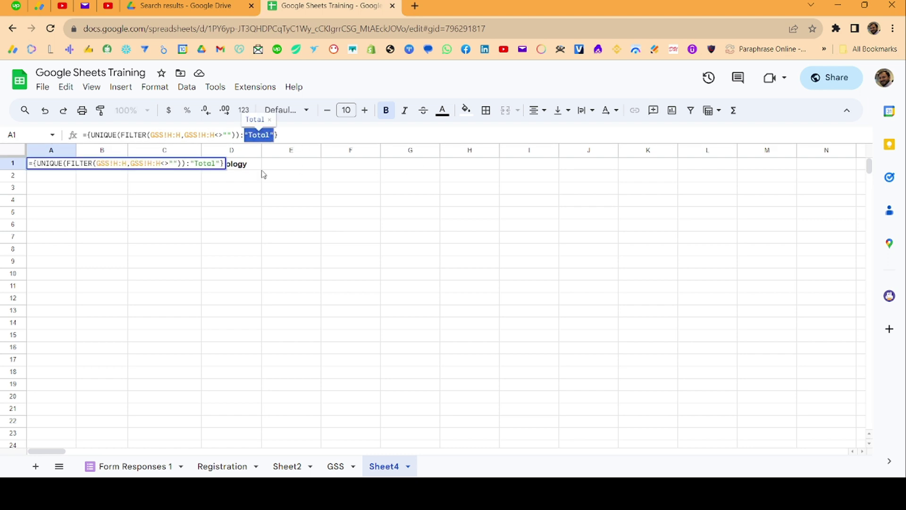
pyautogui.write('=')
pyautogui.click(507, 166)
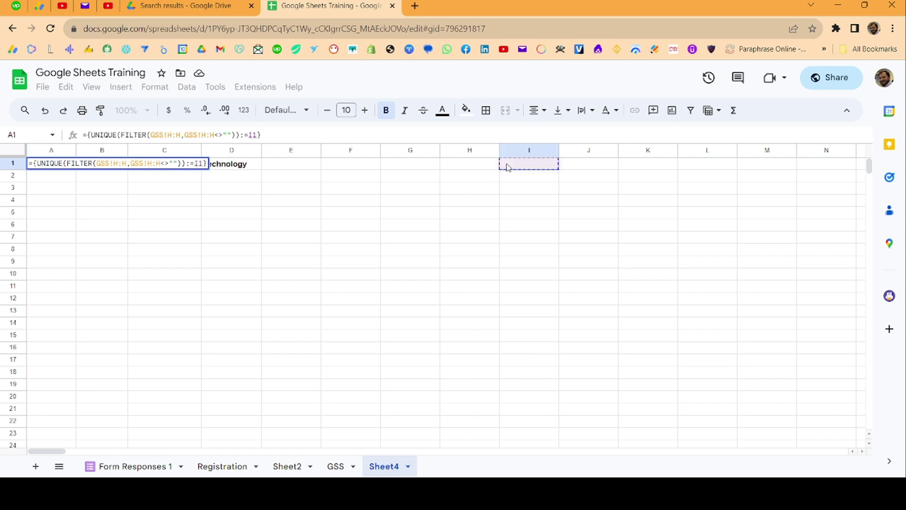
pyautogui.press('Return')
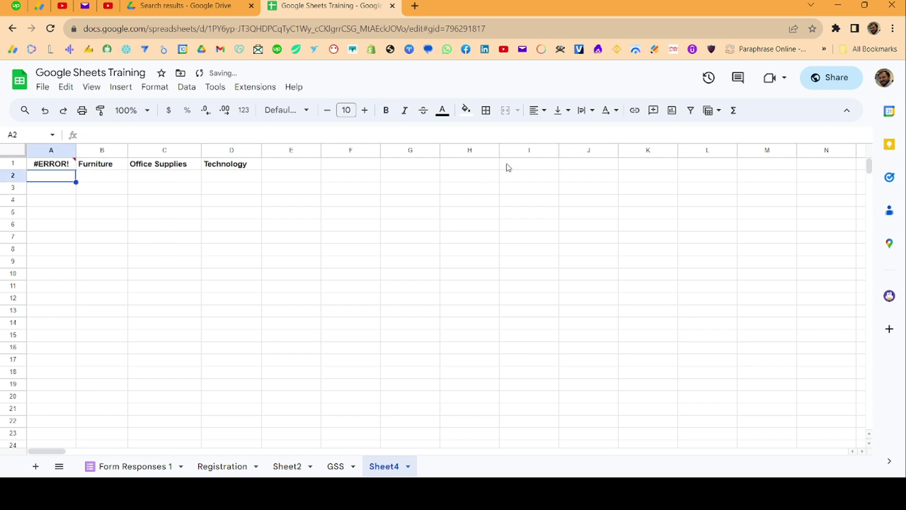
# Remove the equals sign before I1 inside A1's array formula.
pyautogui.click(74, 165)
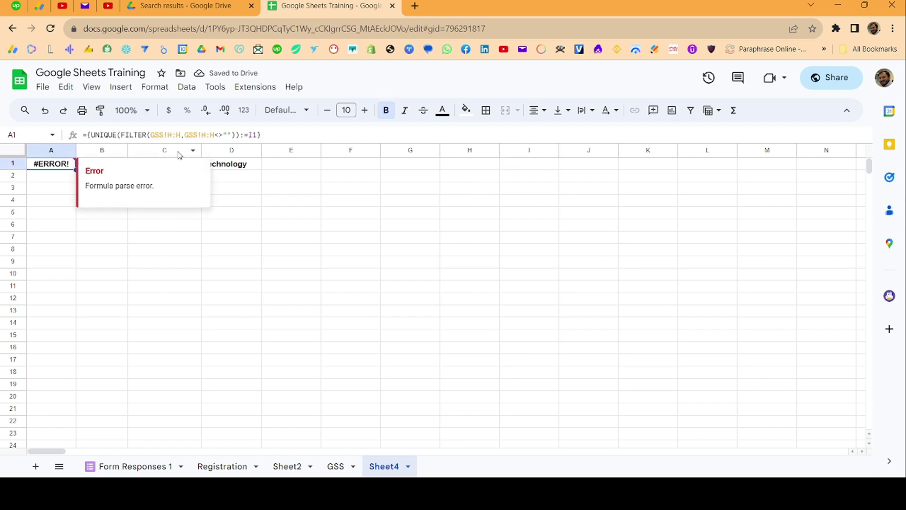
pyautogui.click(251, 138)
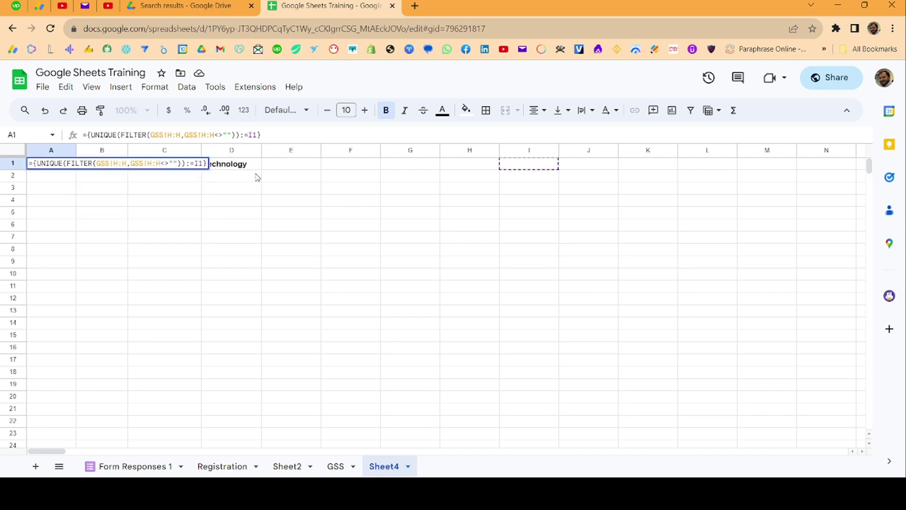
pyautogui.press('BackSpace')
pyautogui.press('Return')
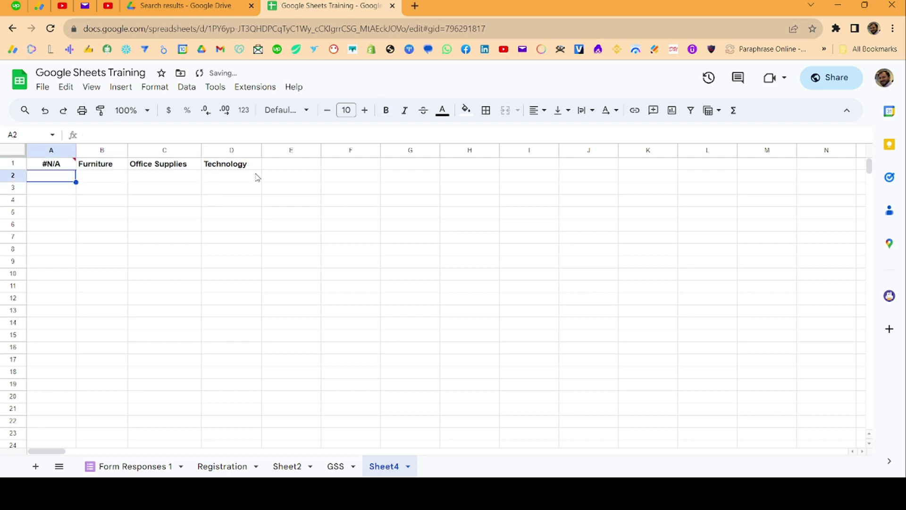
# Replace the colon before I1 in A1's array formula with a semicolon: ={UNIQUE(FILTER(GSS!H:H,GSS!H:H<>""));I1}.
pyautogui.press('Up')
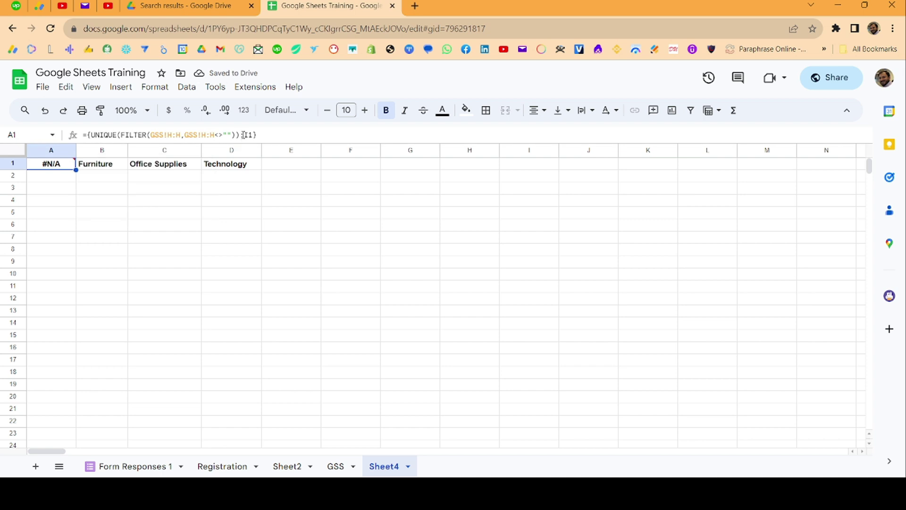
pyautogui.press('Return')
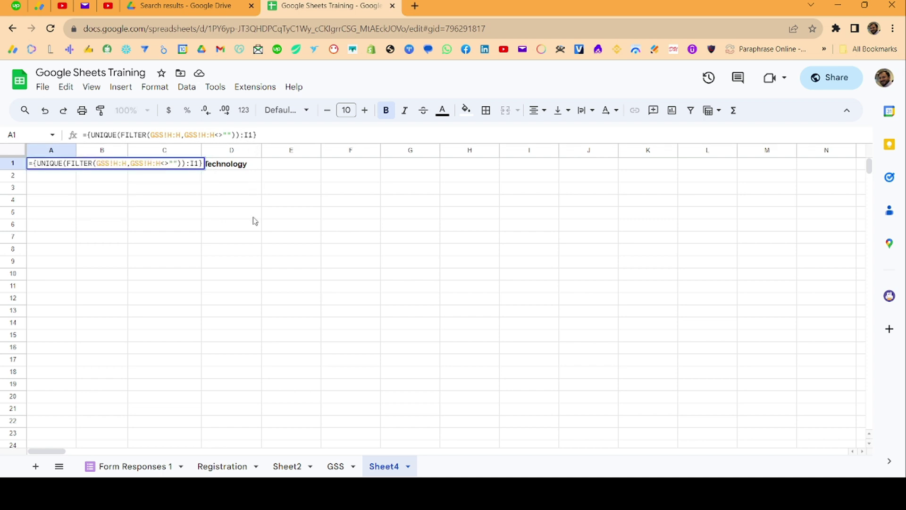
pyautogui.press('BackSpace')
pyautogui.write(';')
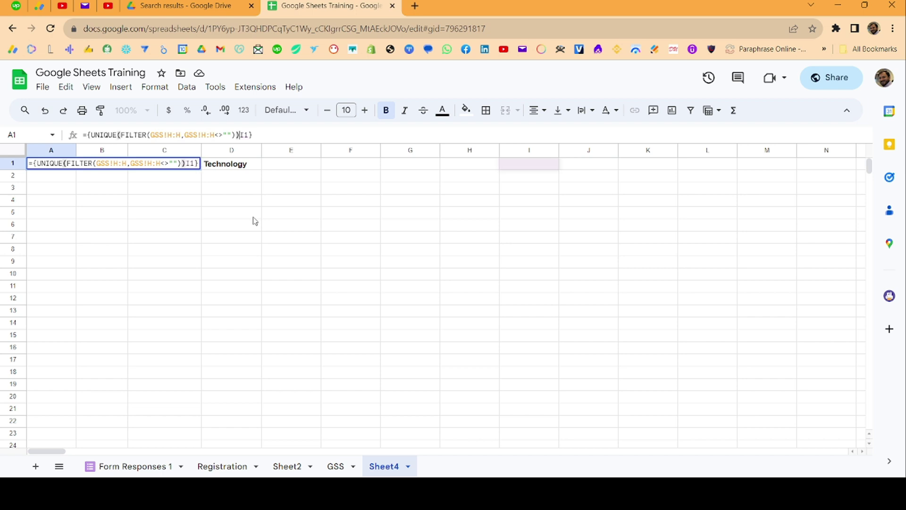
pyautogui.press('Return')
pyautogui.press('Up')
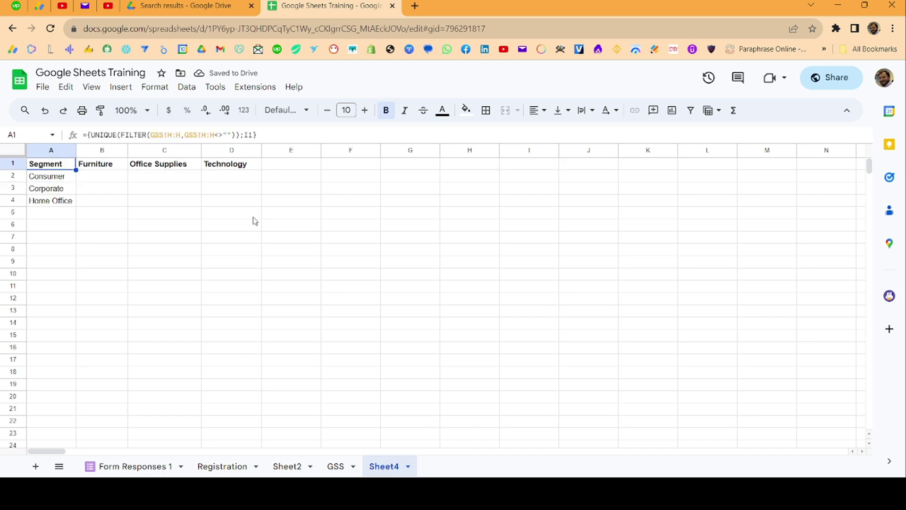
# Enter Total in cell I1 as the label referenced by the array formula.
pyautogui.click(514, 167)
pyautogui.write('T')
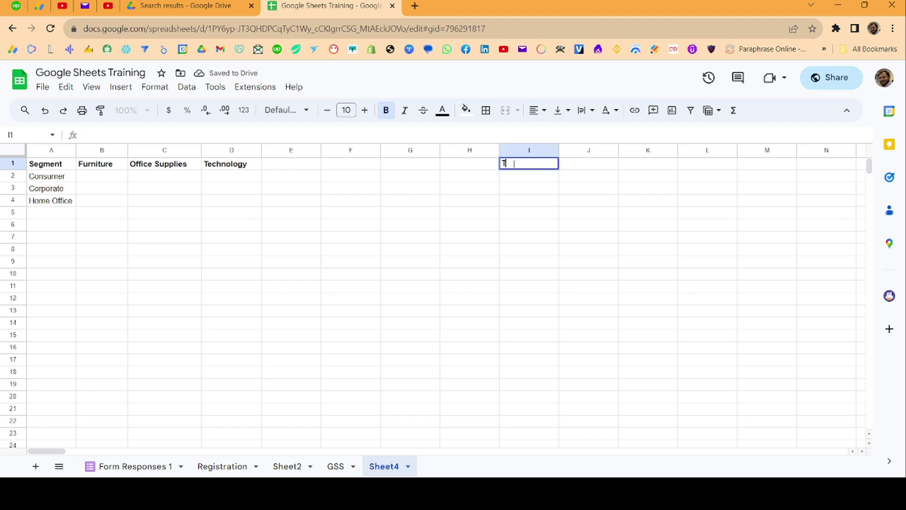
pyautogui.write('otal')
pyautogui.press('Return')
pyautogui.press('Up')
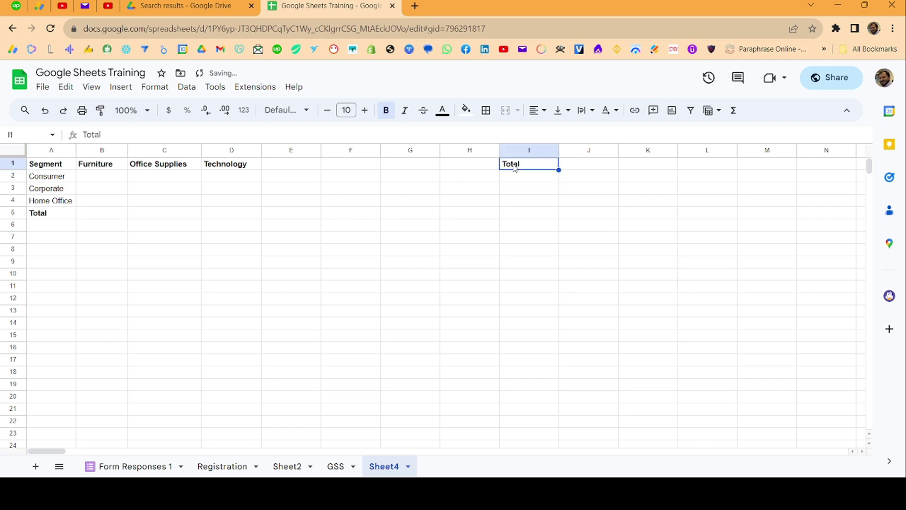
# Check the segment cells A2 to A4 and the array formula in A1.
pyautogui.click(61, 179)
pyautogui.press('Down')
pyautogui.press('Down')
pyautogui.press('Down')
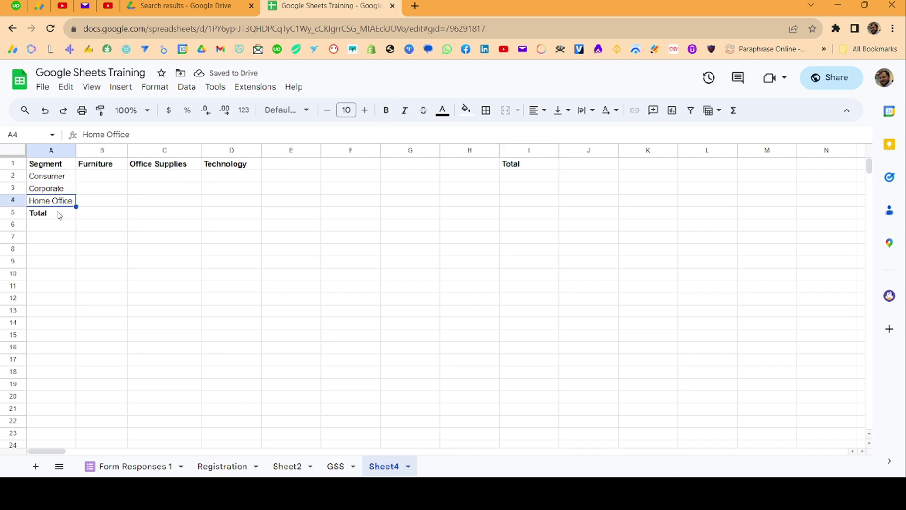
pyautogui.click(61, 181)
pyautogui.click(60, 166)
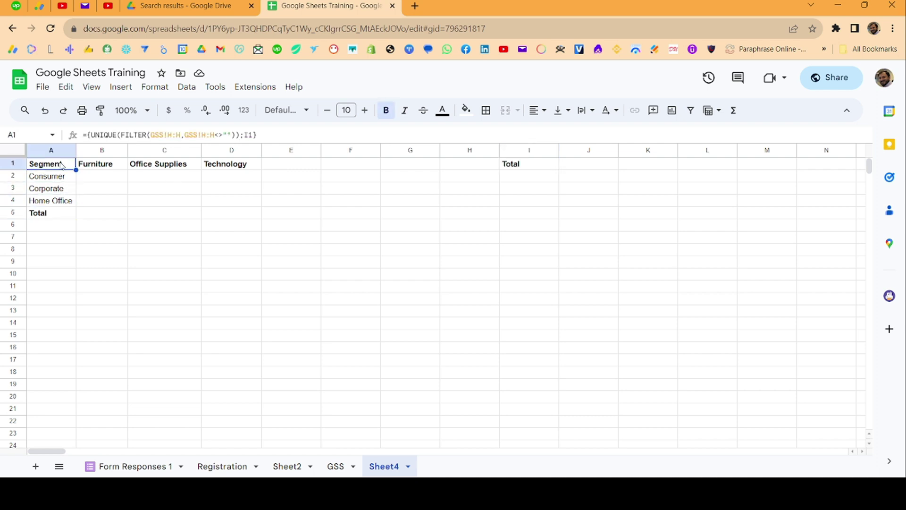
# On the GSS sheet, enter a test name in H9996, directly below the last Segment value.
pyautogui.click(336, 466)
pyautogui.click(335, 215)
pyautogui.hotkey('ctrl', 'Down')
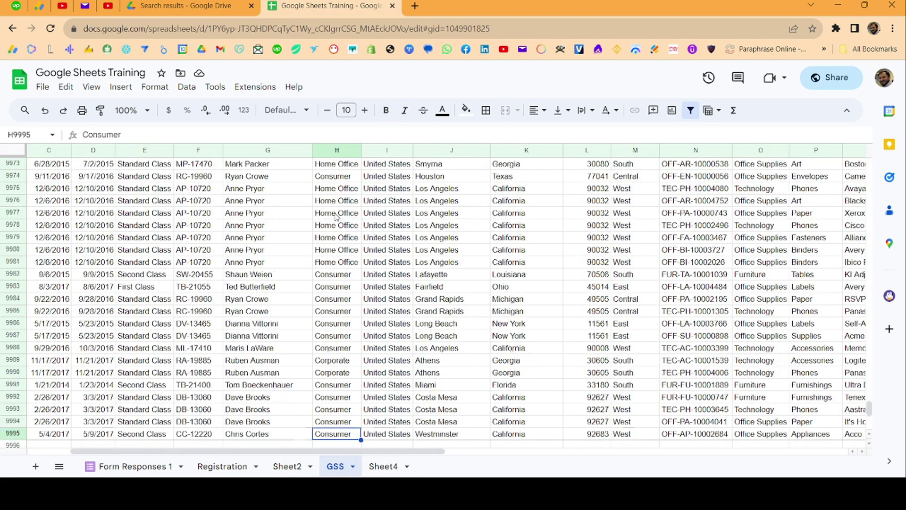
pyautogui.press('Down')
pyautogui.write('Abid')
pyautogui.press('Return')
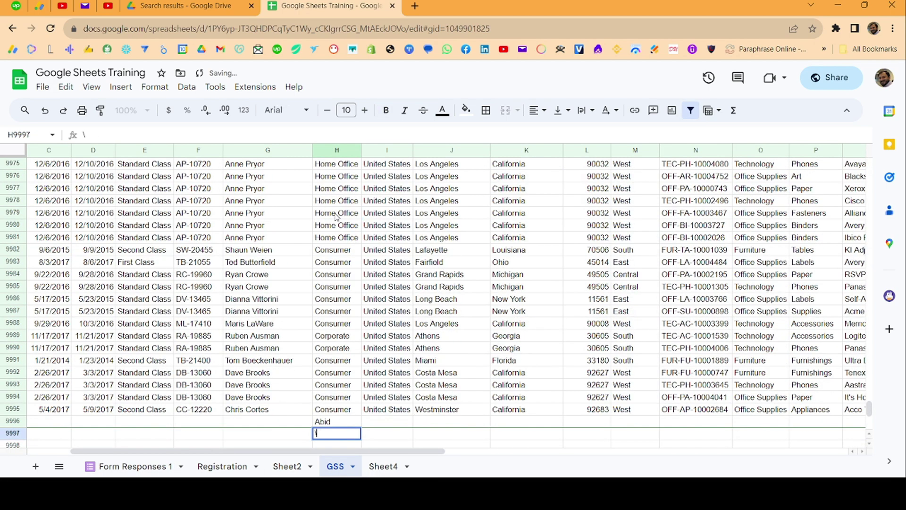
pyautogui.press('Down')
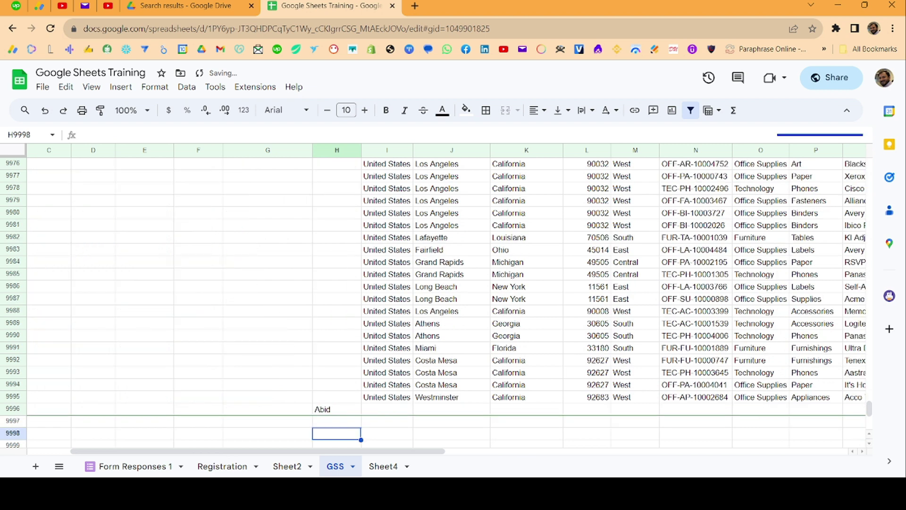
# Fill the test name down into H9997 and delete it from H9996.
pyautogui.click(342, 411)
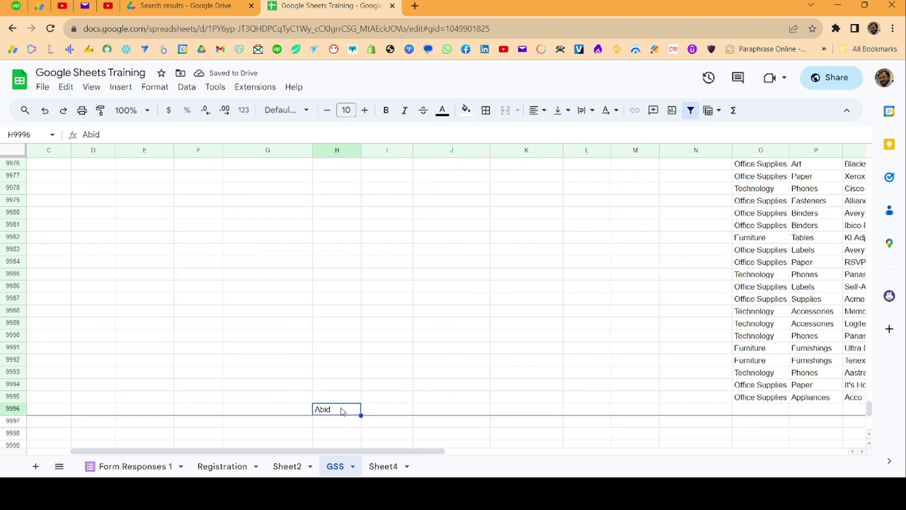
pyautogui.press('Down')
pyautogui.press('Down')
pyautogui.press('Up')
pyautogui.hotkey('ctrl', 'd')
pyautogui.press('Up')
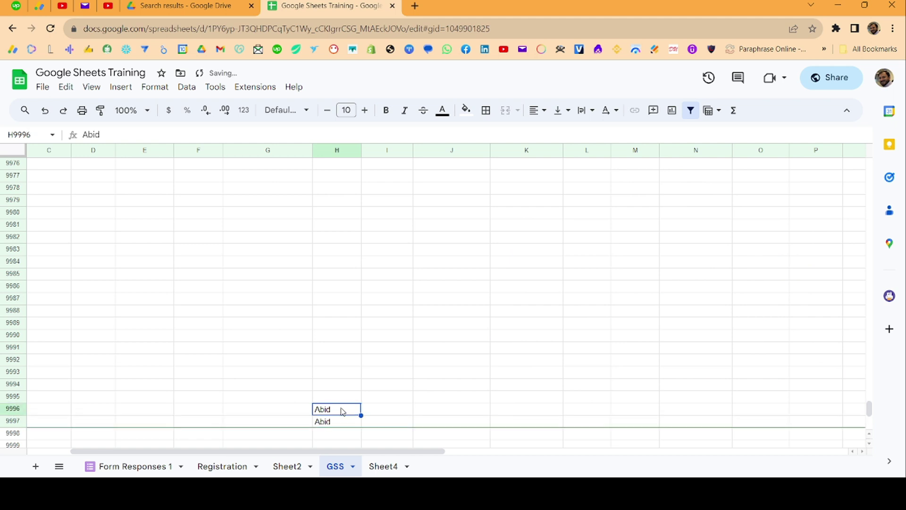
pyautogui.press('Delete')
pyautogui.press('Up')
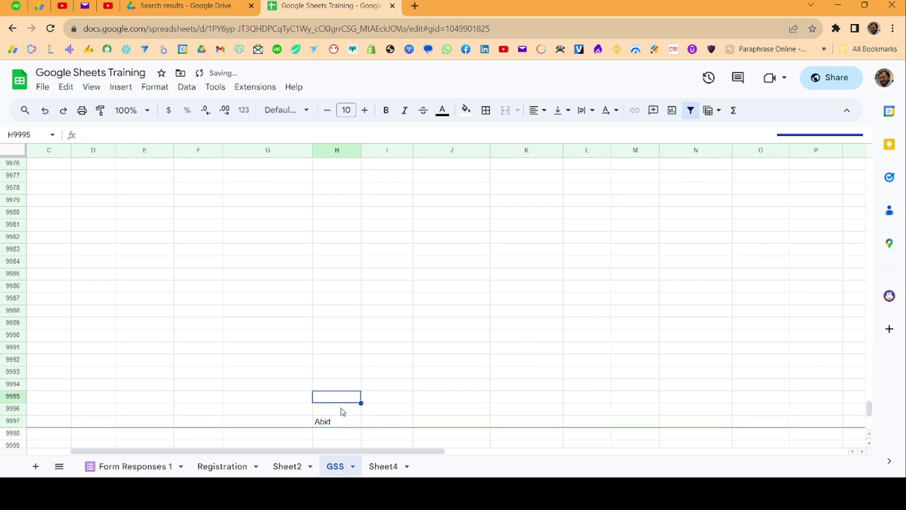
# Check the import formula in A1 of the GSS sheet and enter the test name in H10495, the last cell of the Segment column.
pyautogui.hotkey('ctrl', 'Up')
pyautogui.hotkey('ctrl', 'Left')
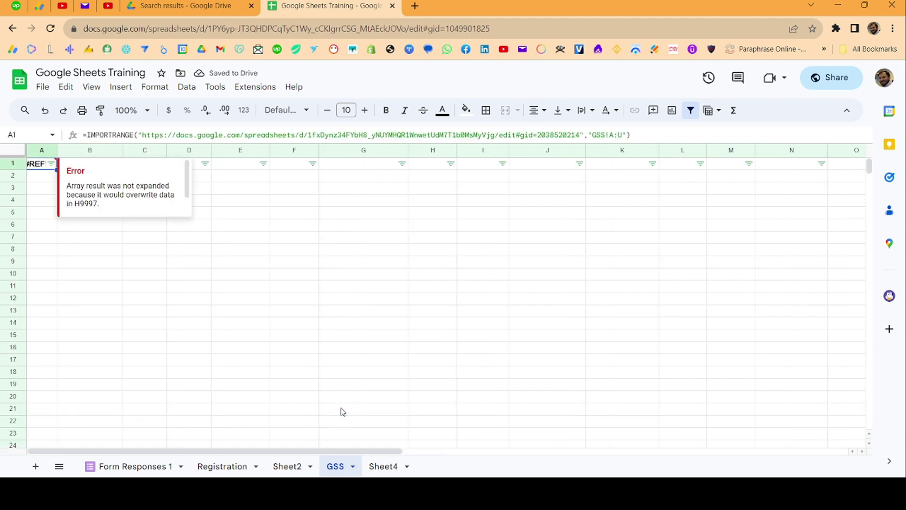
pyautogui.press('Right')
pyautogui.press('Right')
pyautogui.press('Right')
pyautogui.press('Right')
pyautogui.press('Right')
pyautogui.press('Right')
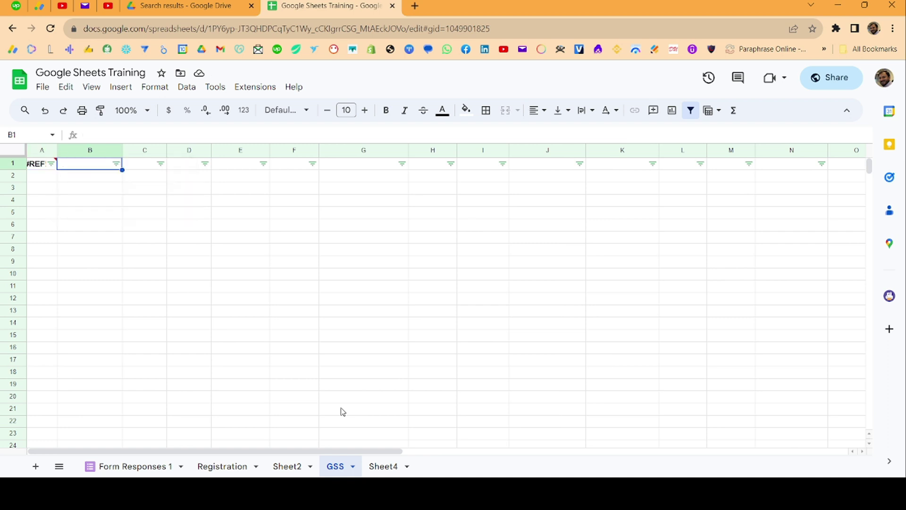
pyautogui.hotkey('ctrl', 'Down')
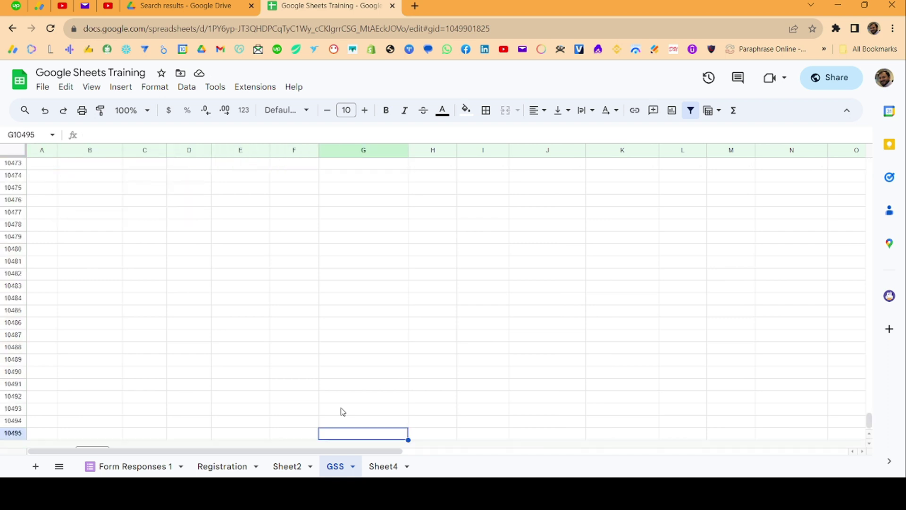
pyautogui.press('Left')
pyautogui.press('Right')
pyautogui.press('Right')
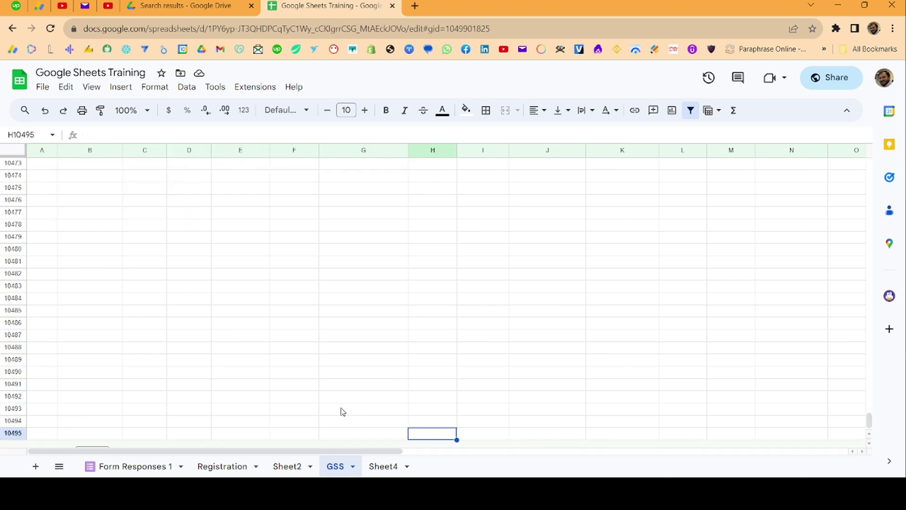
pyautogui.hotkey('ctrl', 'Up')
pyautogui.hotkey('ctrl', 'Down')
pyautogui.write('Abid')
# Delete the test name from H9997 and check the IMPORTRANGE formula in A1.
pyautogui.hotkey('ctrl', 'Up')
pyautogui.press('Delete')
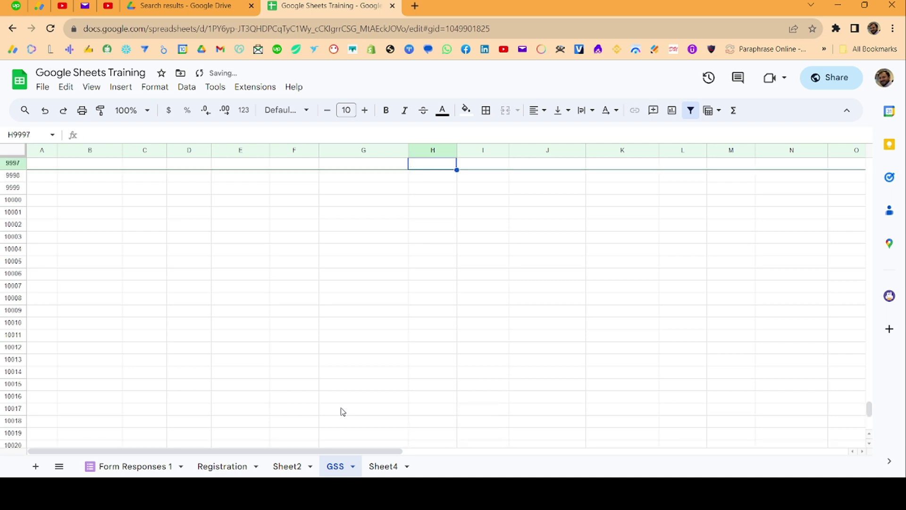
pyautogui.hotkey('ctrl', 'Down')
pyautogui.hotkey('ctrl', 'Up')
pyautogui.hotkey('ctrl', 'Left')
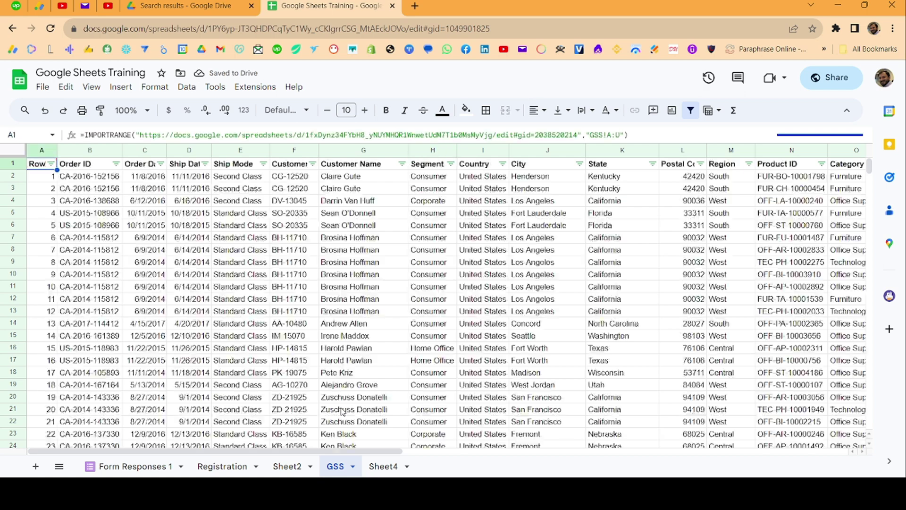
# Examine the last imported record on the GSS sheet and the test name at the end of the Segment column.
pyautogui.hotkey('ctrl', 'Down')
pyautogui.press('Right')
pyautogui.press('Right')
pyautogui.press('Right')
pyautogui.press('Right')
pyautogui.press('Right')
pyautogui.press('Right')
pyautogui.press('Right')
pyautogui.press('Right')
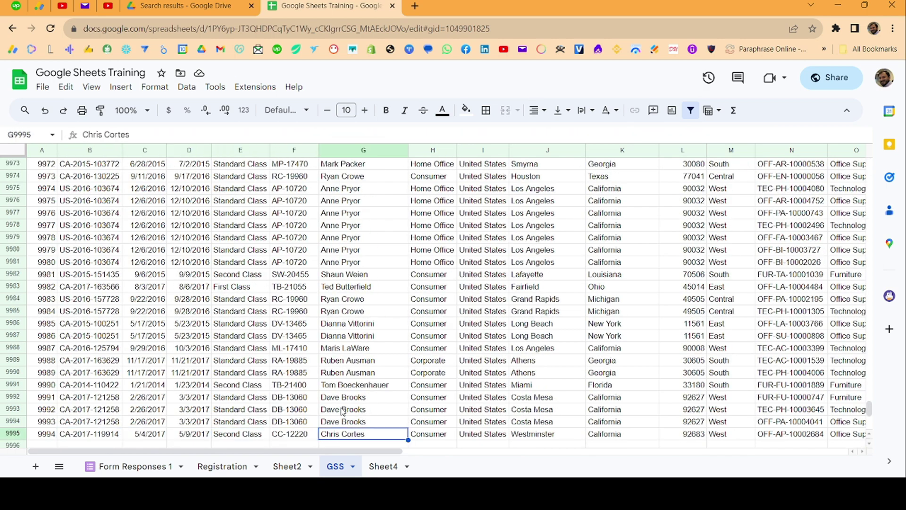
pyautogui.press('Left')
pyautogui.hotkey('ctrl', 'Down')
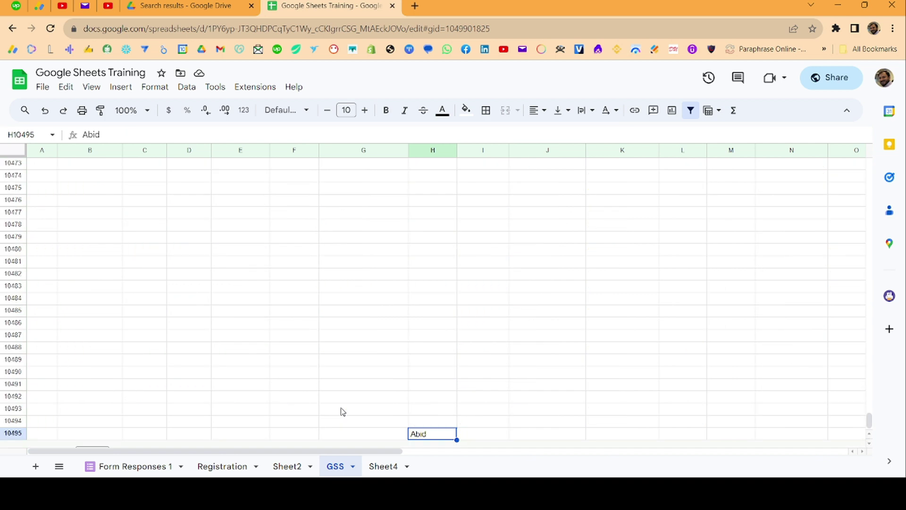
pyautogui.hotkey('ctrl', 'Up')
pyautogui.hotkey('ctrl', 'Up')
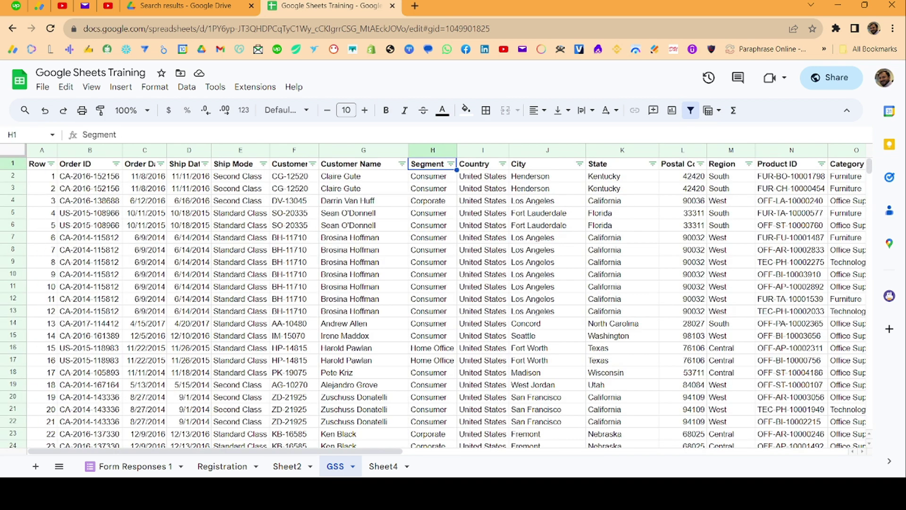
# On Sheet4, check the segment list entries in A5 and A6 against the Total label in I1.
pyautogui.click(390, 466)
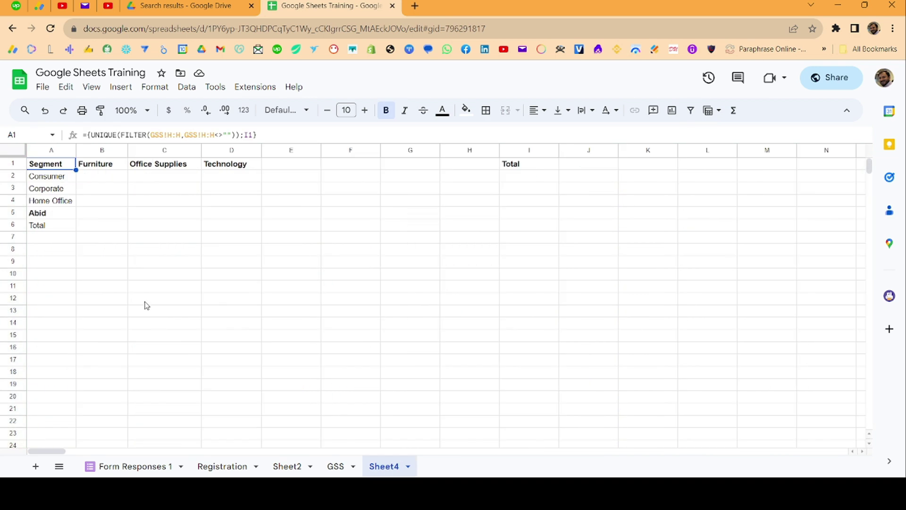
pyautogui.click(56, 211)
pyautogui.click(54, 225)
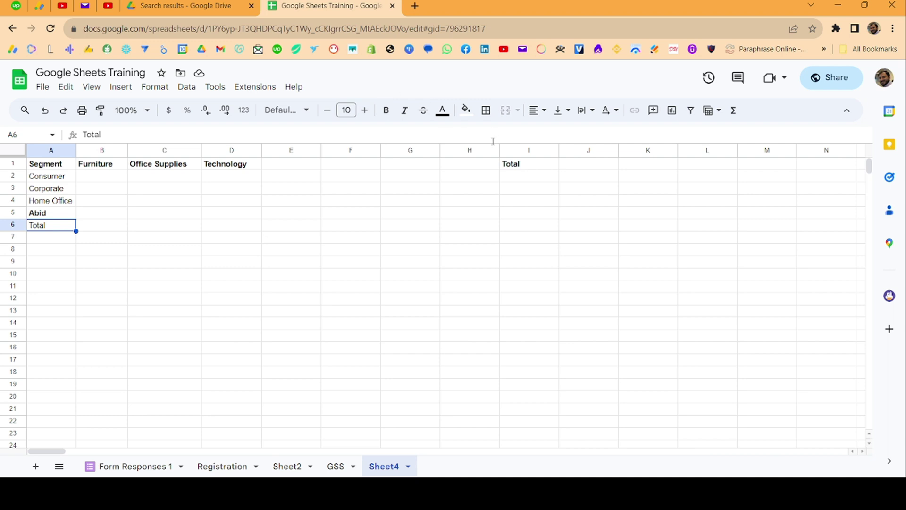
pyautogui.click(519, 169)
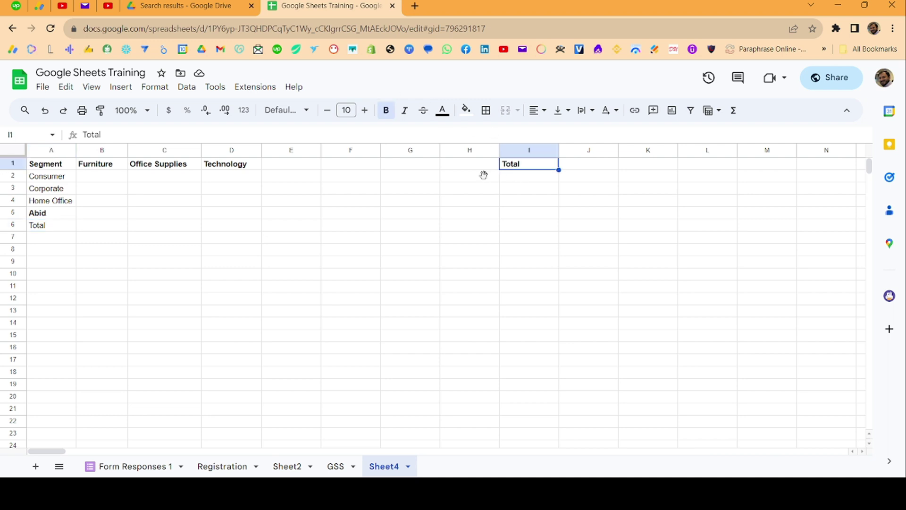
pyautogui.click(50, 216)
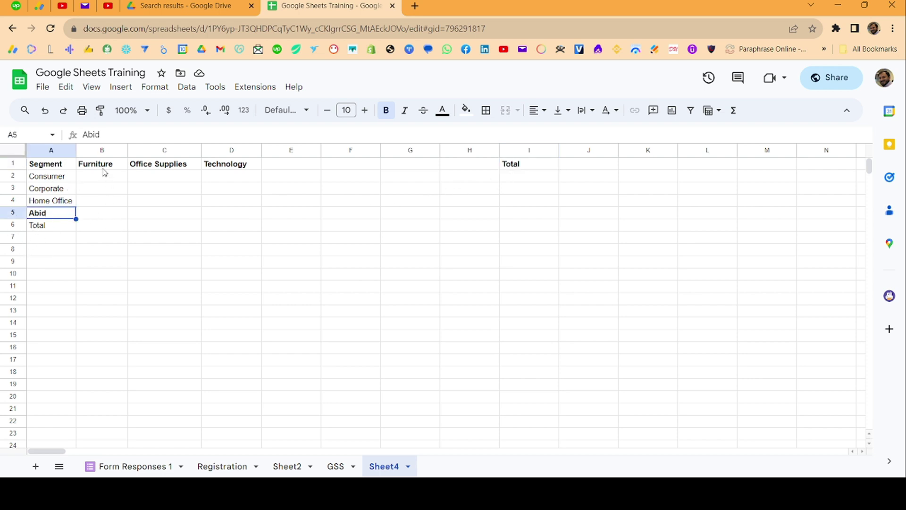
# Append ;I1 to the TRANSPOSE formula in B1 and enclose it between an opening curly brace and a closing square bracket.
pyautogui.click(89, 169)
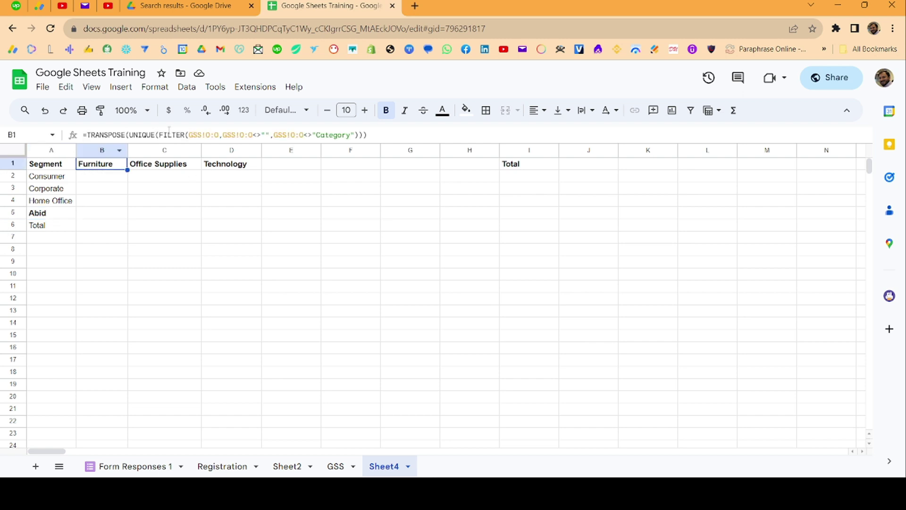
pyautogui.click(397, 135)
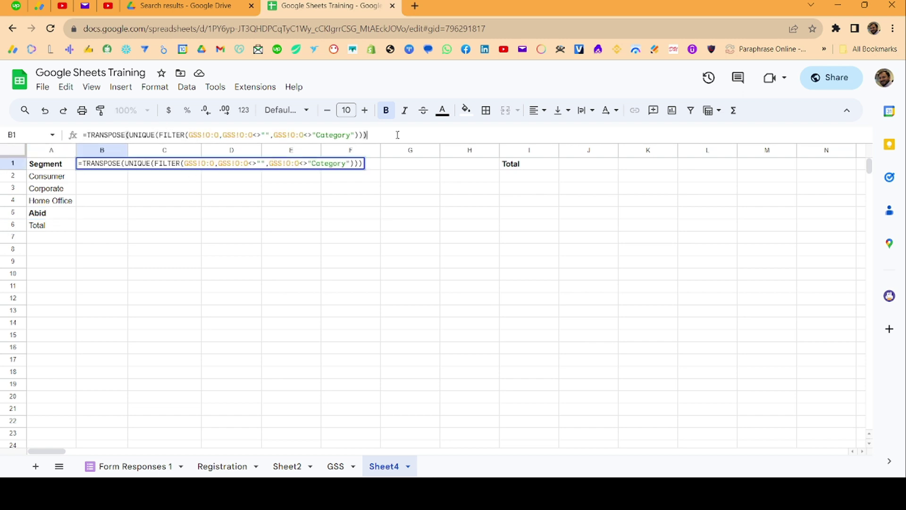
pyautogui.write(';')
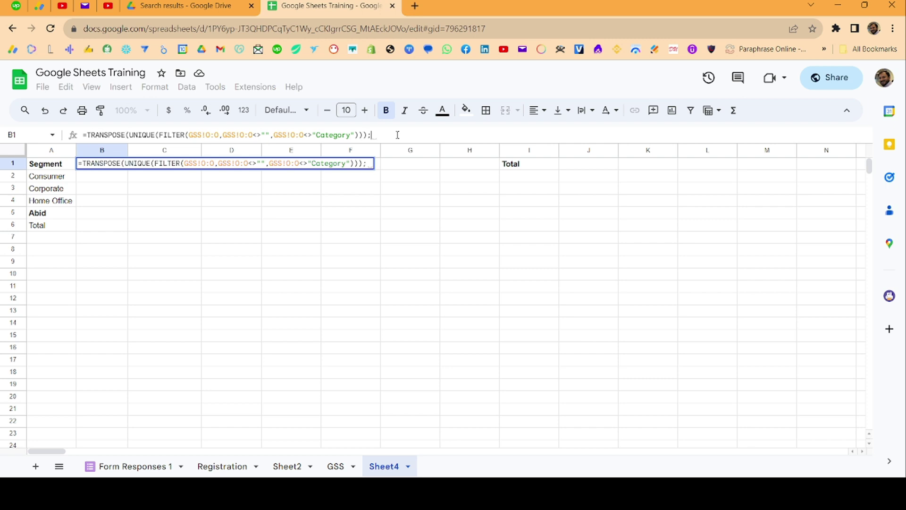
pyautogui.write('I1')
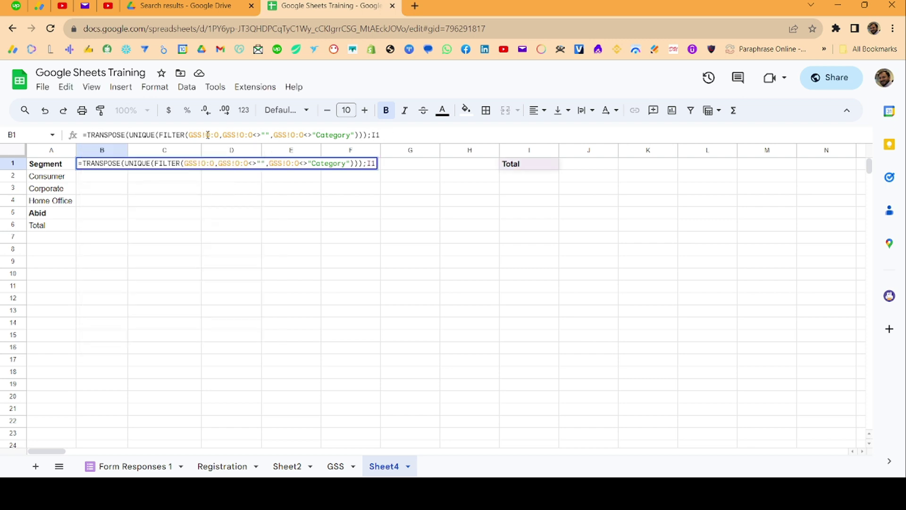
pyautogui.click(89, 135)
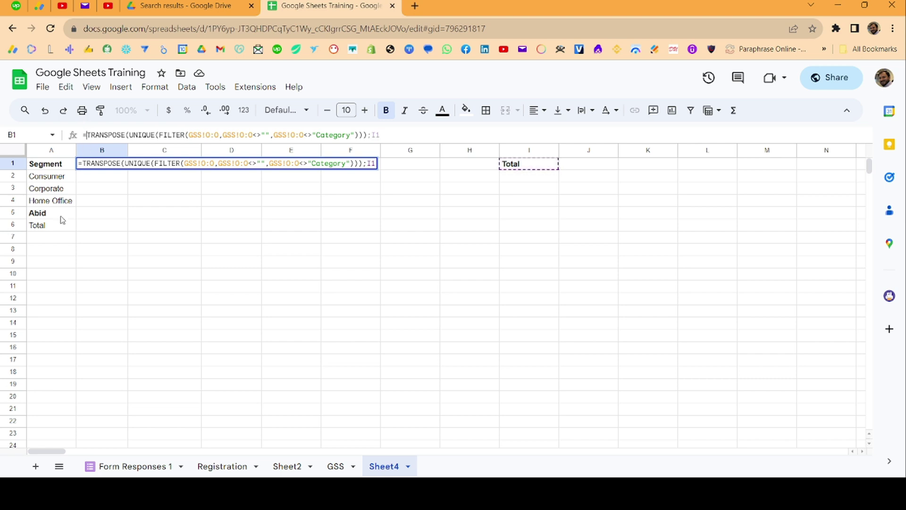
pyautogui.write('{')
pyautogui.click(430, 136)
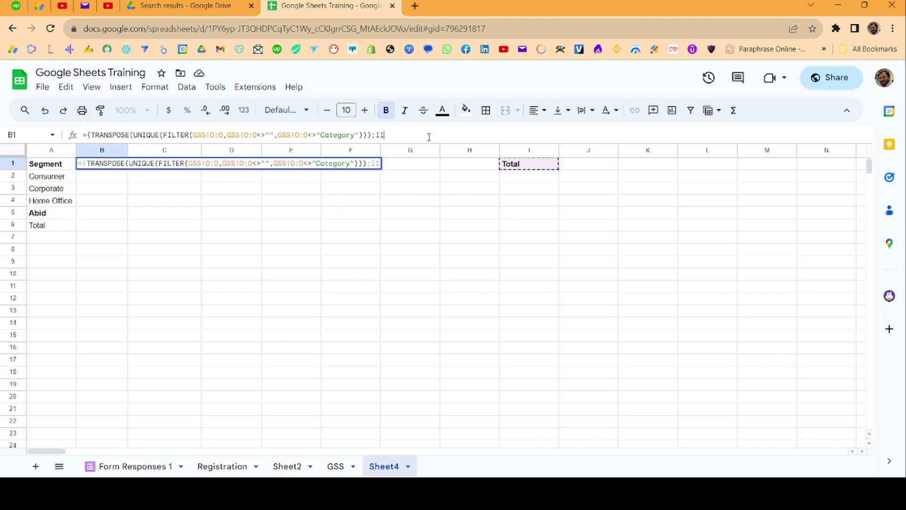
pyautogui.write(']')
pyautogui.press('Return')
pyautogui.press('Up')
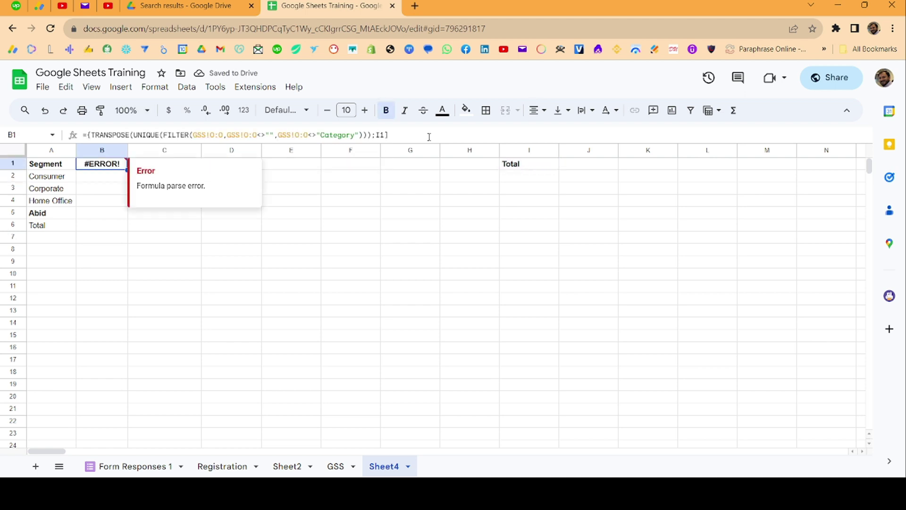
# Replace the closing square bracket at the end of B1's formula with a closing curly brace.
pyautogui.click(429, 137)
pyautogui.press('BackSpace')
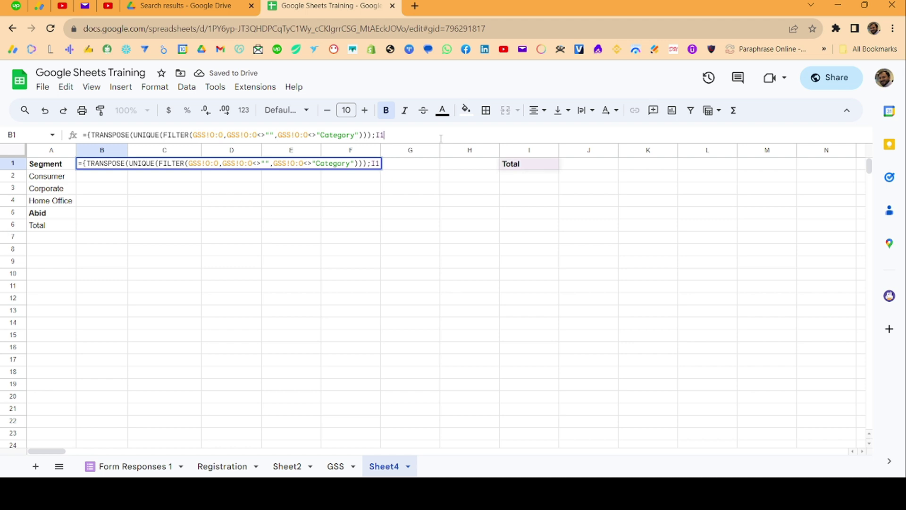
pyautogui.write('}')
pyautogui.press('Return')
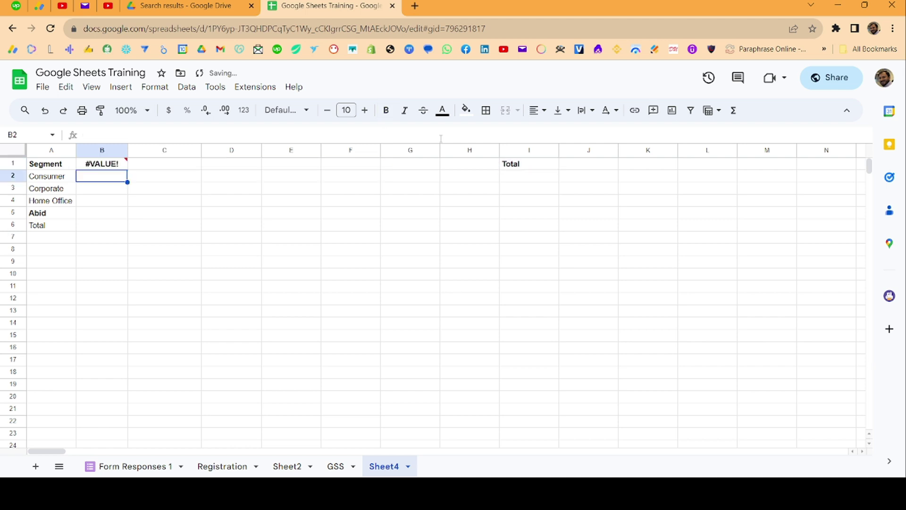
pyautogui.press('Up')
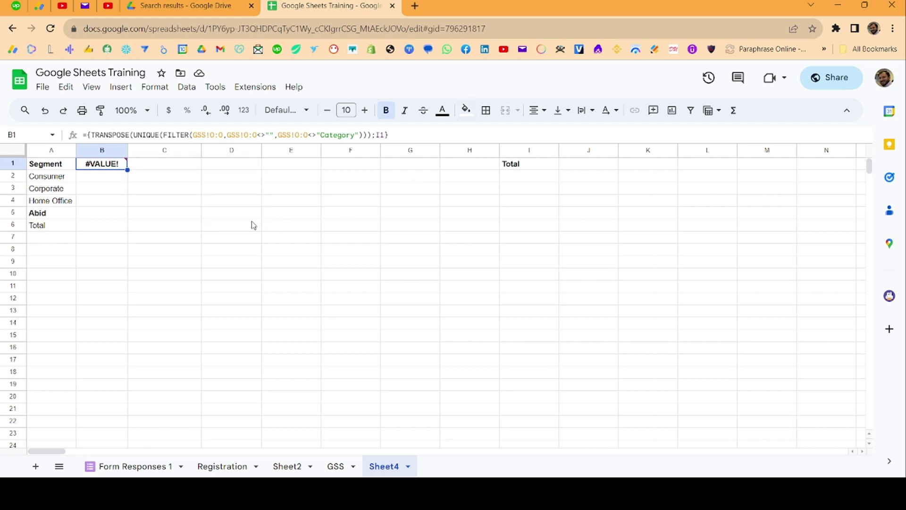
# Compare the array formula in A1 with the one in B1 and read the error details for B1.
pyautogui.click(69, 169)
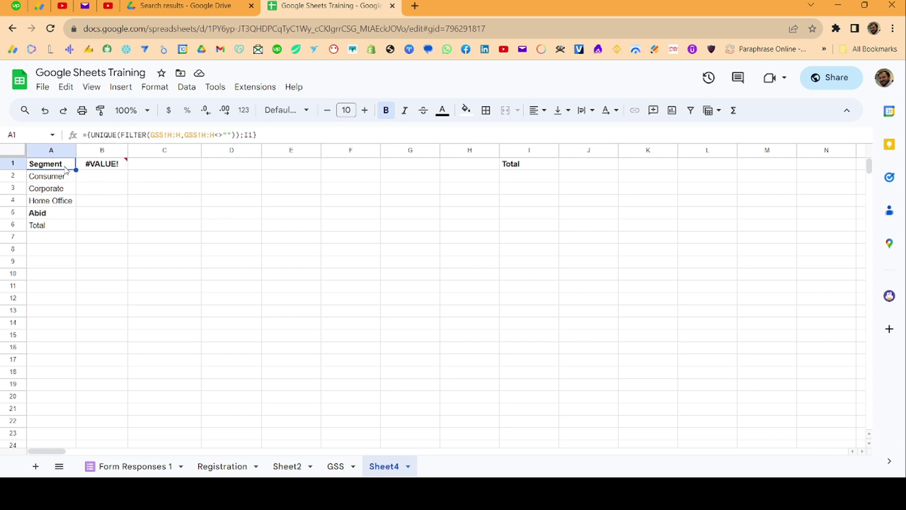
pyautogui.click(95, 169)
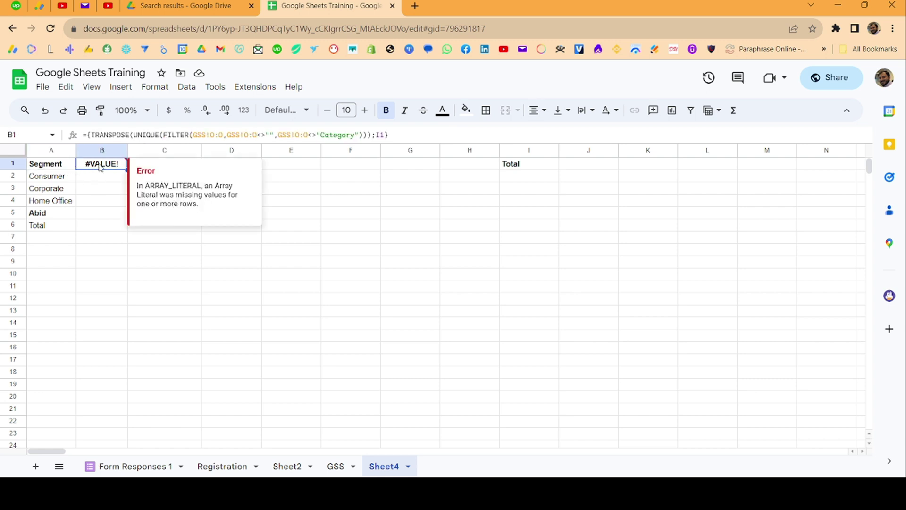
pyautogui.click(368, 136)
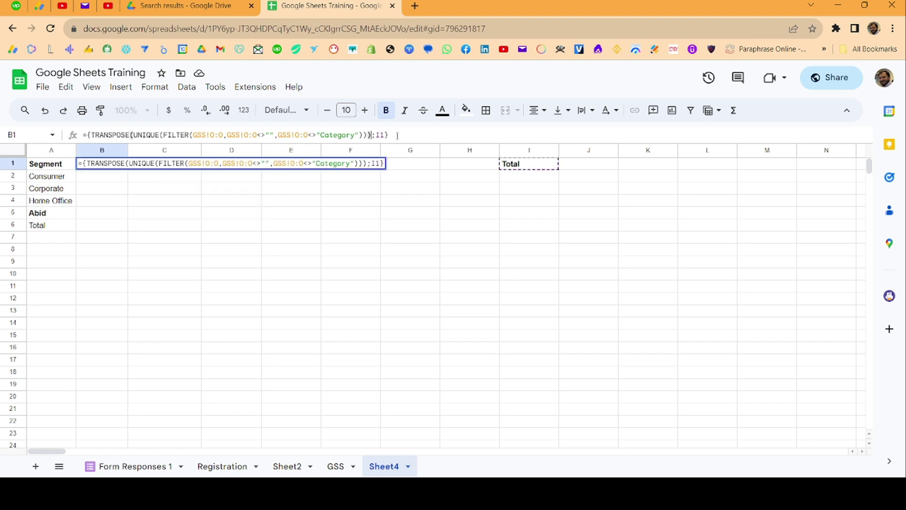
pyautogui.press('Return')
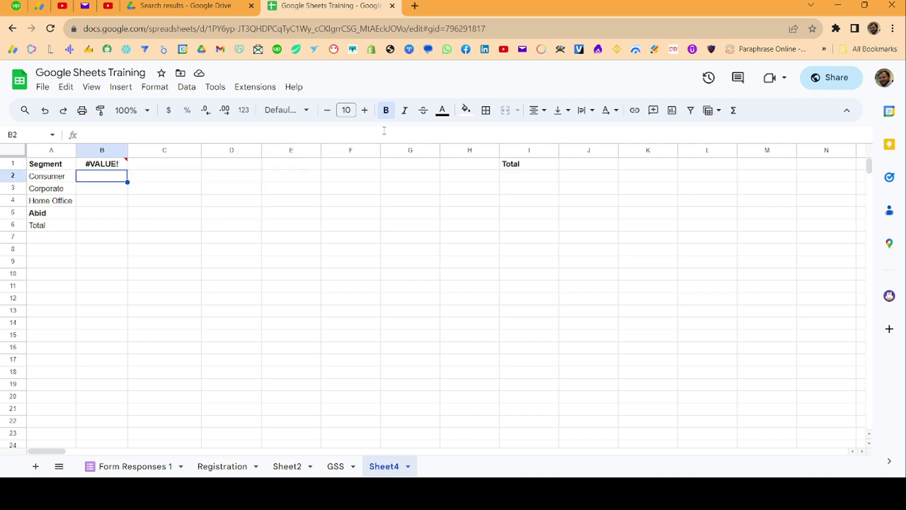
pyautogui.click(39, 165)
pyautogui.click(119, 165)
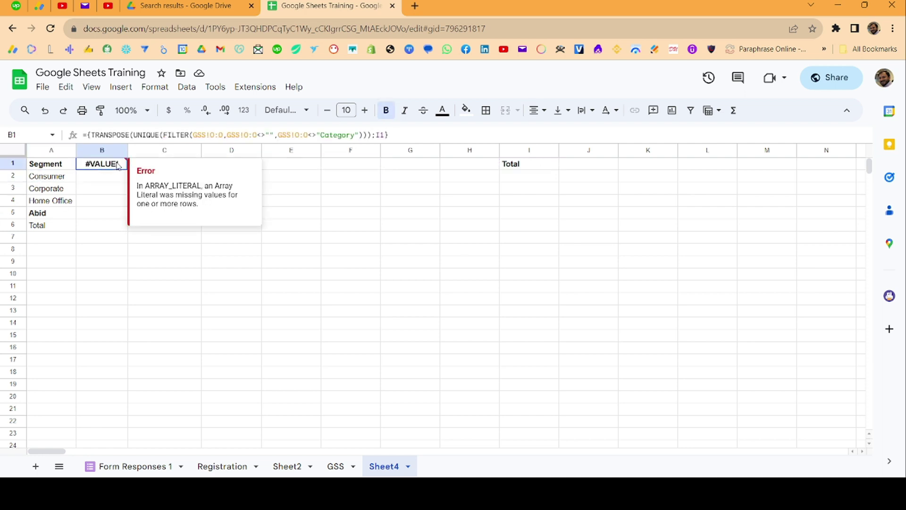
pyautogui.click(58, 168)
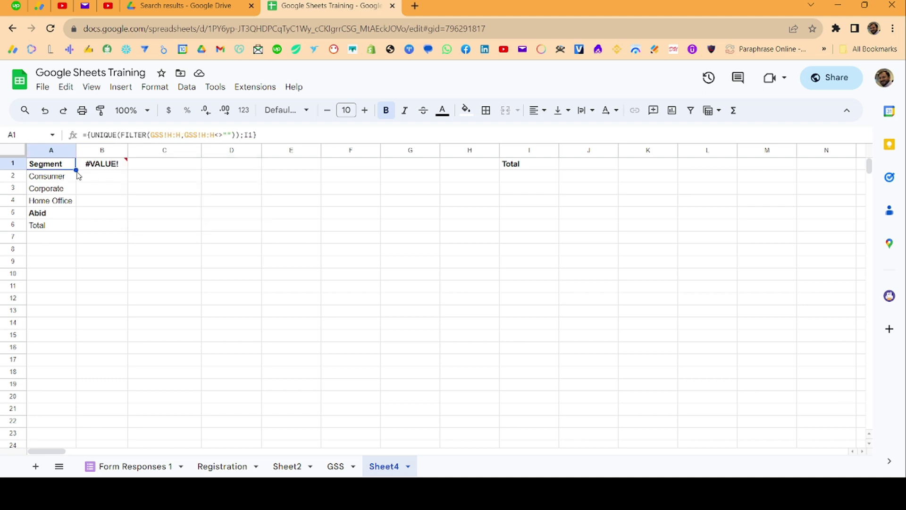
pyautogui.click(91, 168)
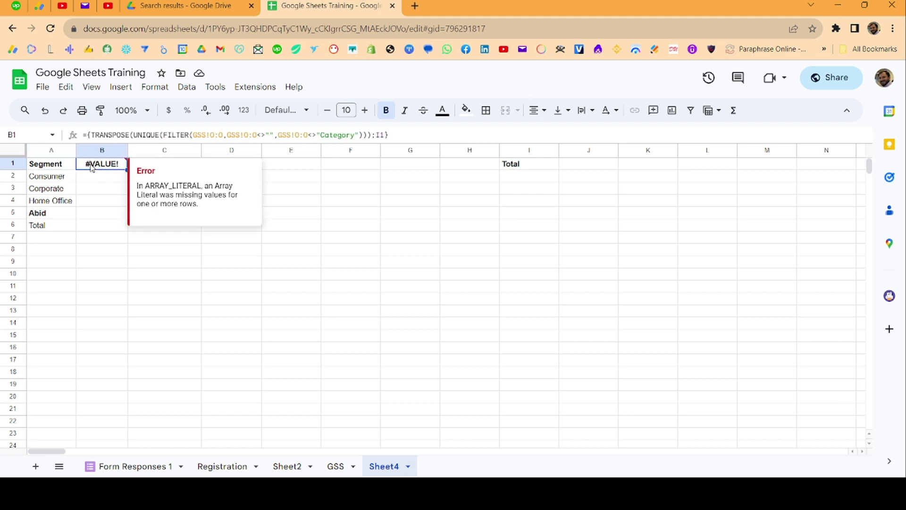
pyautogui.click(52, 168)
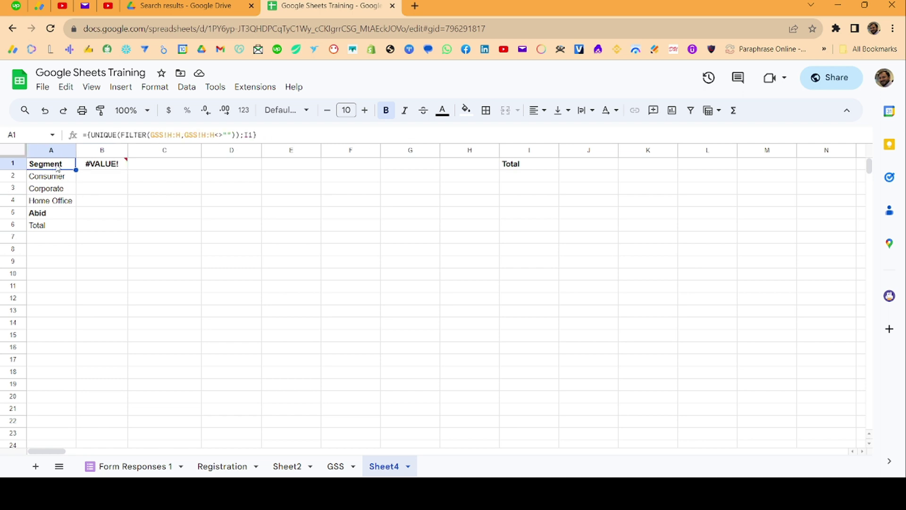
pyautogui.click(93, 169)
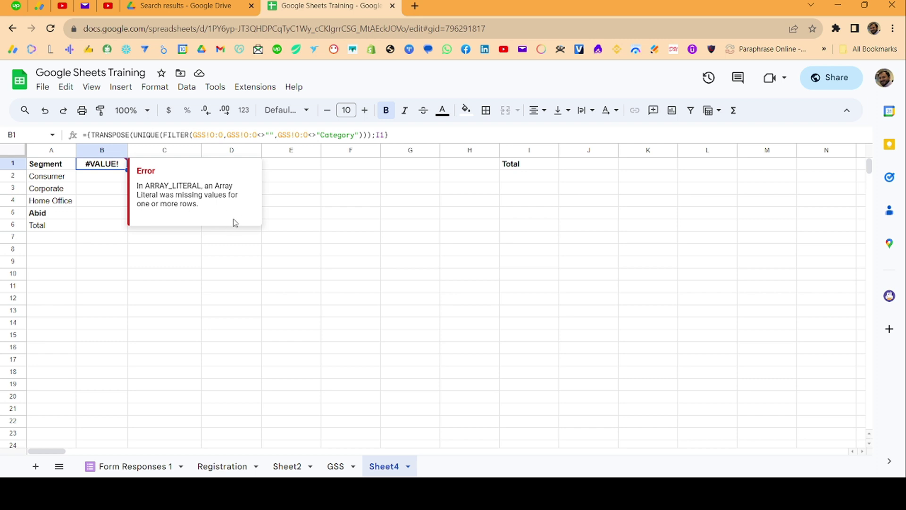
# Move the Total label from I1 to M1 and check the reference to it in B1's formula.
pyautogui.click(529, 164)
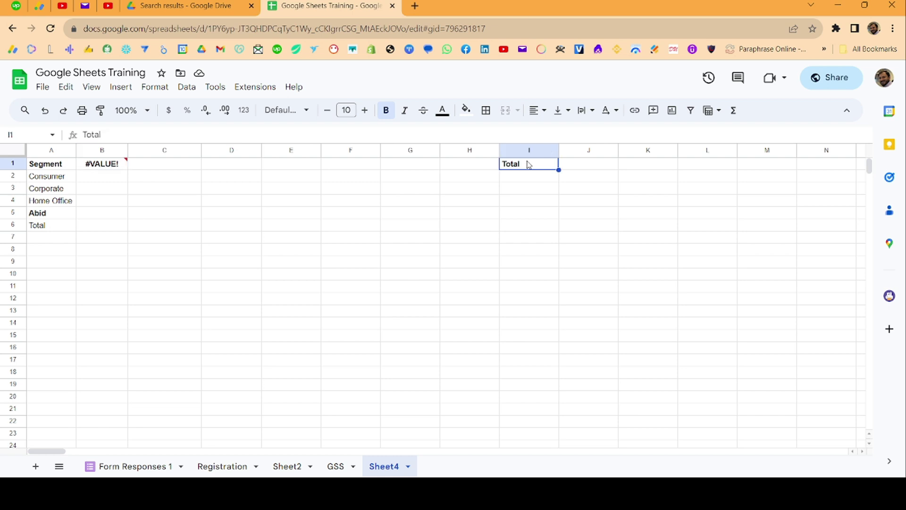
pyautogui.hotkey('ctrl', 'x')
pyautogui.click(757, 163)
pyautogui.hotkey('ctrl', 'v')
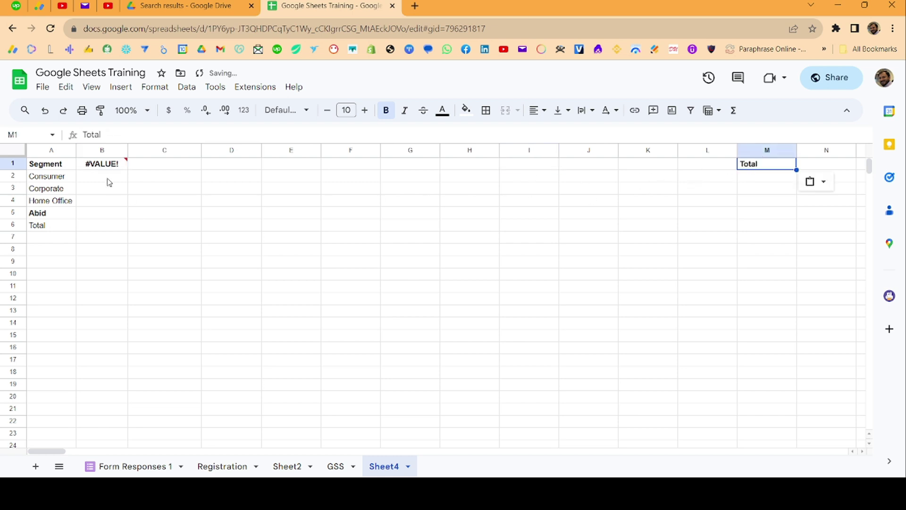
pyautogui.click(105, 166)
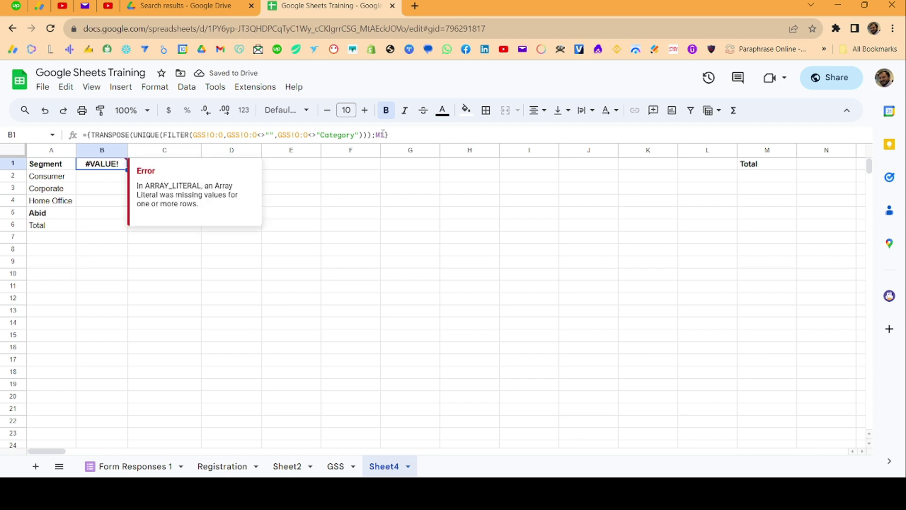
# Remove the extra test entry from the end of the Segment column on the GSS sheet and return to Sheet4.
pyautogui.click(69, 168)
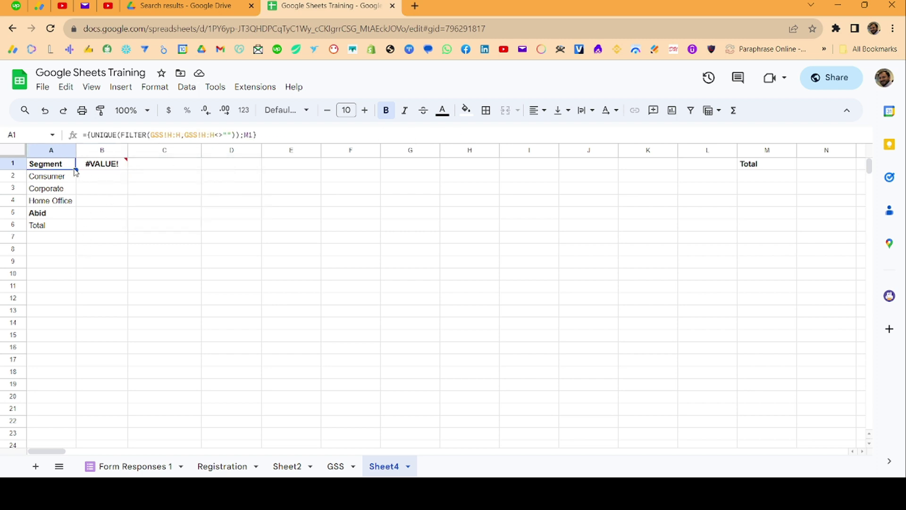
pyautogui.click(332, 466)
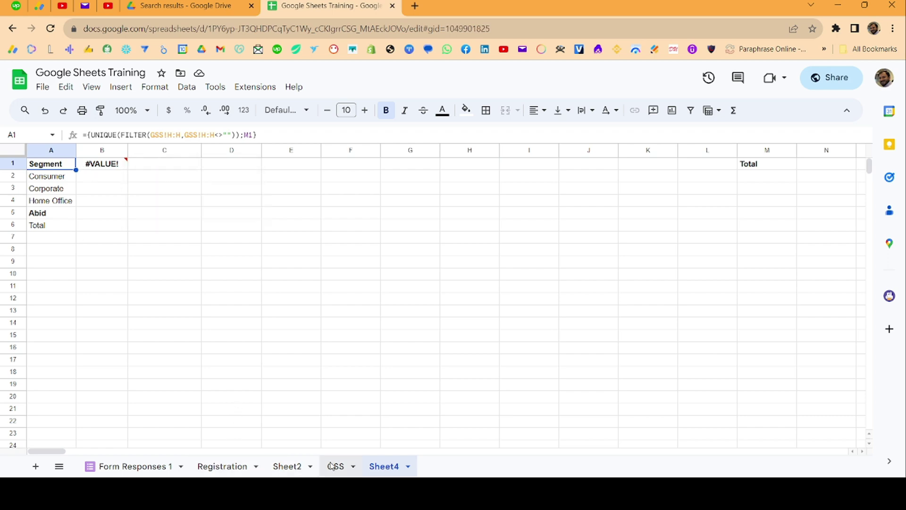
pyautogui.hotkey('ctrl', 'Down')
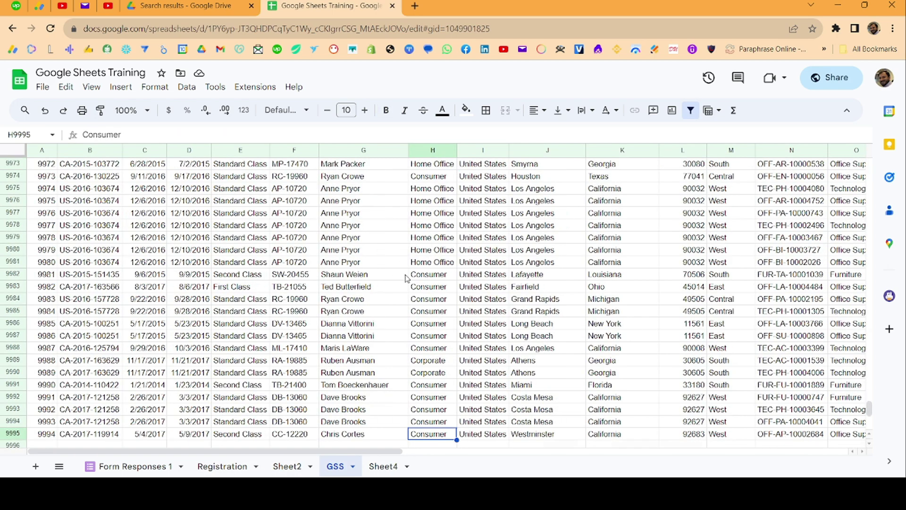
pyautogui.hotkey('ctrl', 'Down')
pyautogui.hotkey('ctrl', 'Up')
pyautogui.hotkey('ctrl', 'Up')
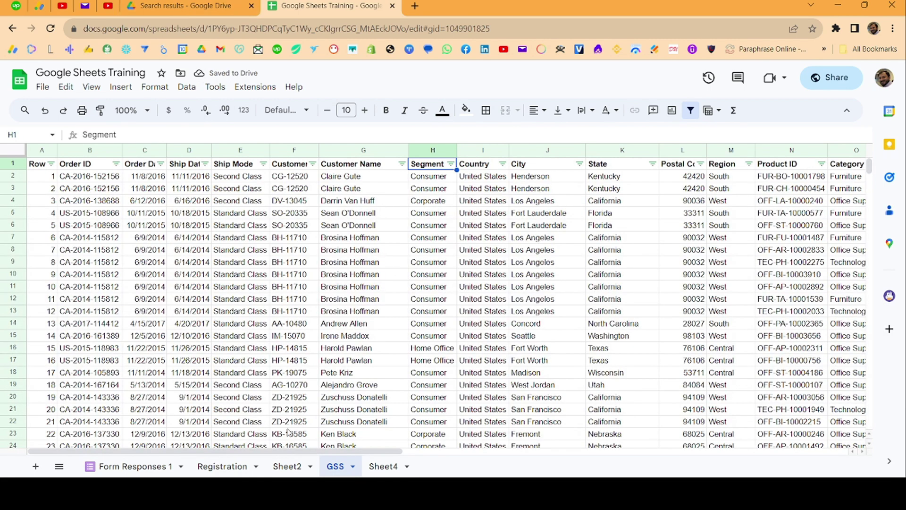
pyautogui.click(380, 468)
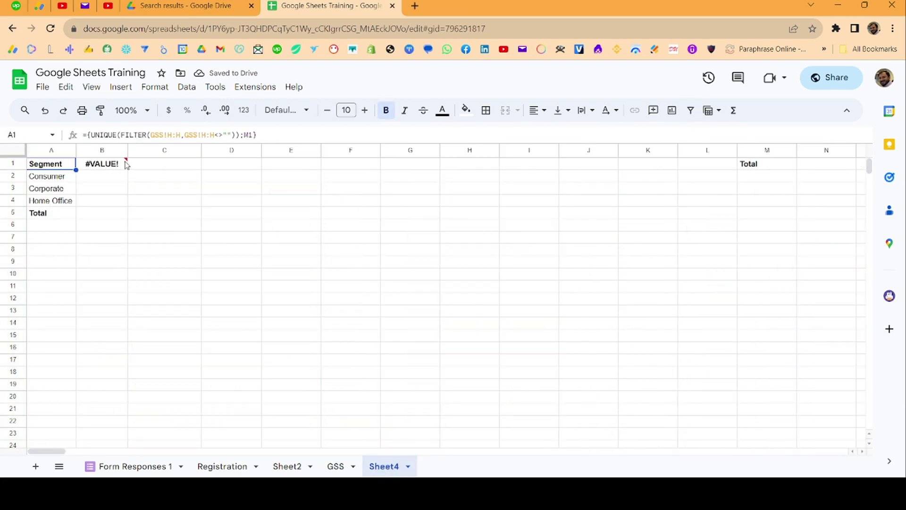
# Strip the curly braces and the ;M1 reference from B1's formula, leaving the plain TRANSPOSE formula.
pyautogui.moveTo(126, 166)
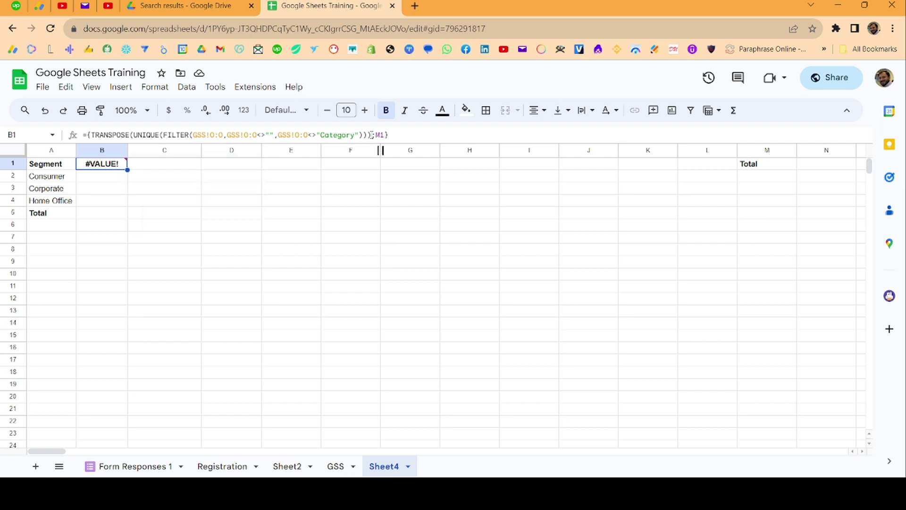
pyautogui.click(373, 135)
pyautogui.press('Delete')
pyautogui.press('Delete')
pyautogui.press('Delete')
pyautogui.press('Delete')
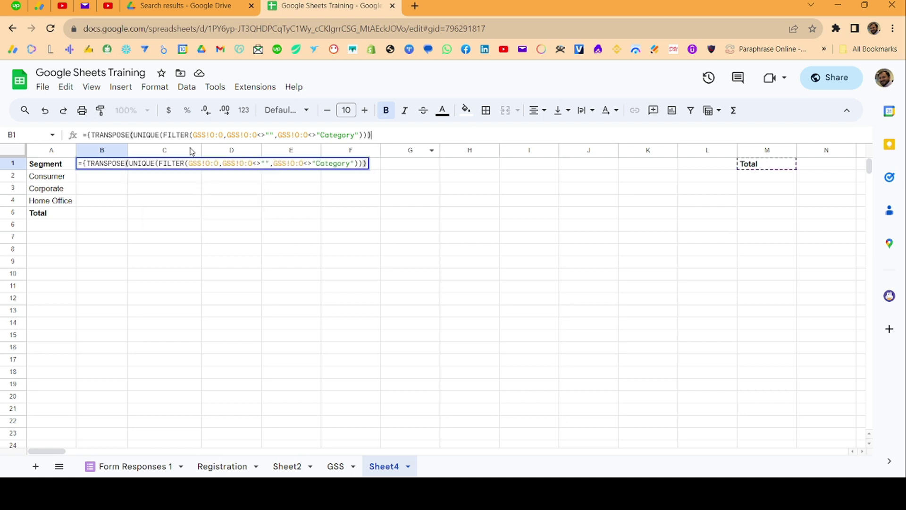
pyautogui.click(98, 135)
pyautogui.press('BackSpace')
pyautogui.press('Return')
pyautogui.click(104, 165)
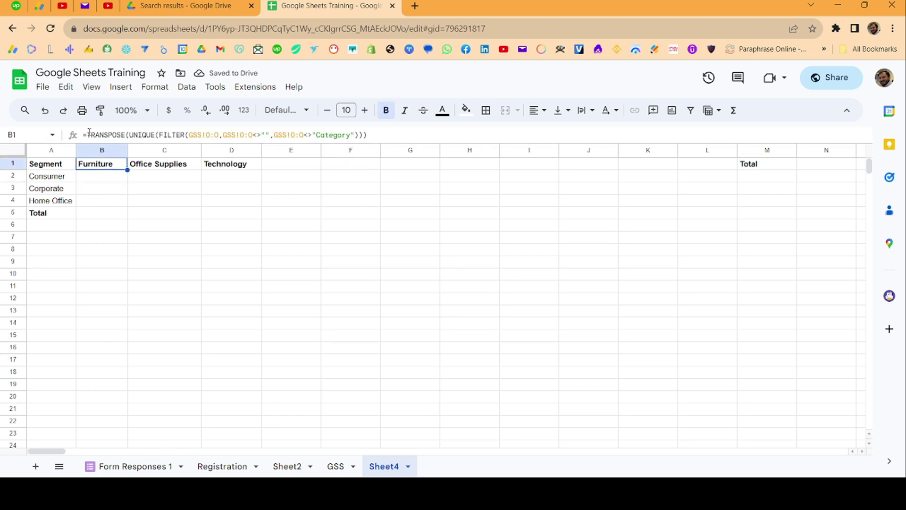
# Try enclosing B1's whole TRANSPOSE formula in curly braces with ;I1 appended before the closing brace.
pyautogui.doubleClick(103, 167)
pyautogui.write('{')
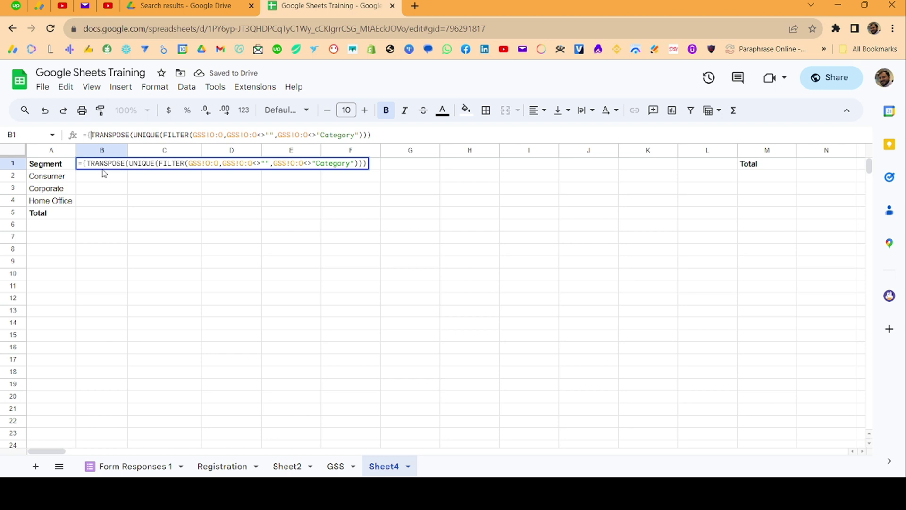
pyautogui.click(404, 137)
pyautogui.write(';')
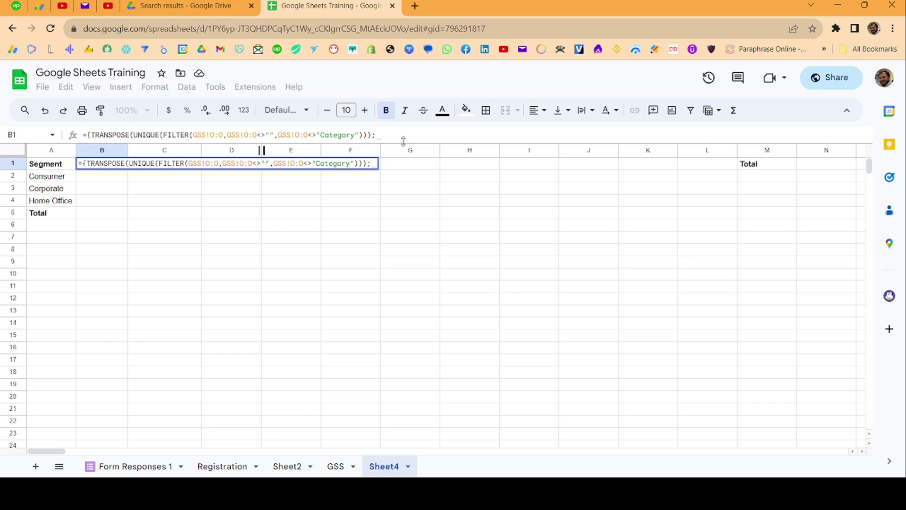
pyautogui.write('I1')
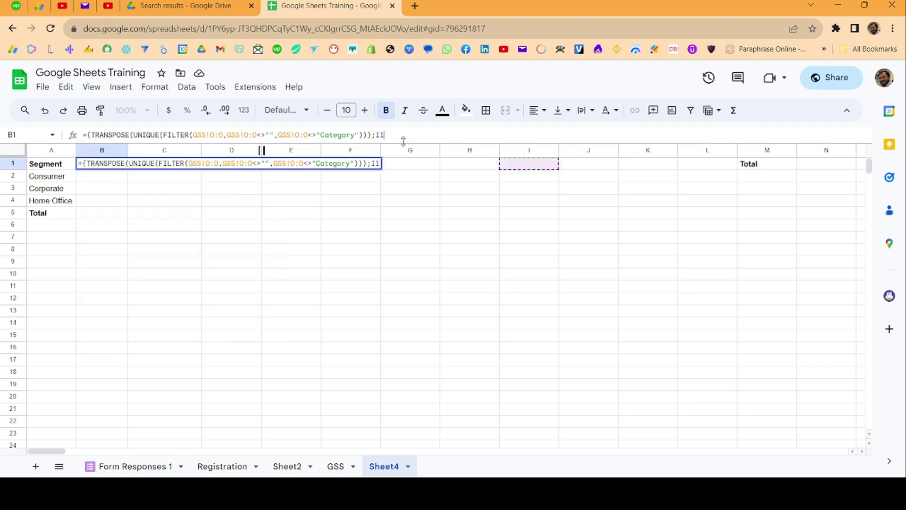
pyautogui.write('}')
pyautogui.press('Return')
pyautogui.press('Up')
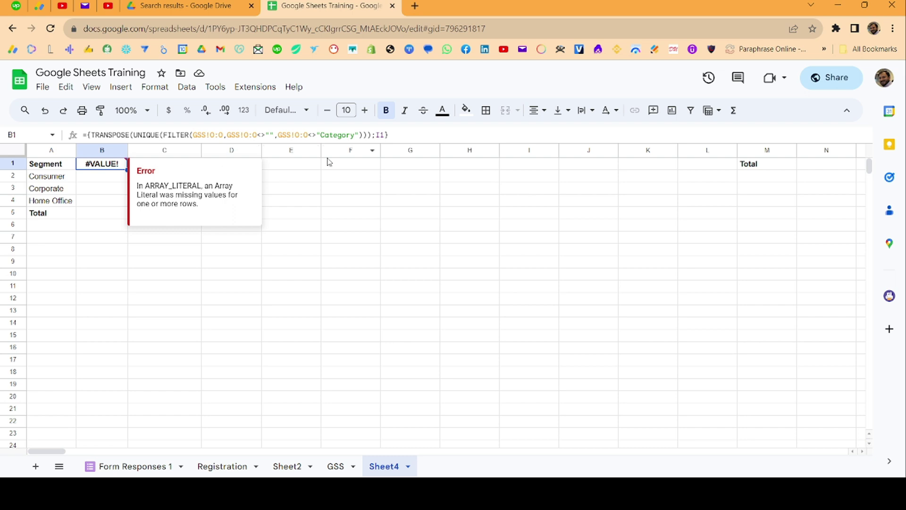
# Restructure B1's formula so the curly braces sit inside TRANSPOSE, as =TRANSPOSE({UNIQUE(FILTER(GSS!O:O,GSS!O:O<>"",GSS!O:O<>"Category"));I1}).
pyautogui.click(136, 136)
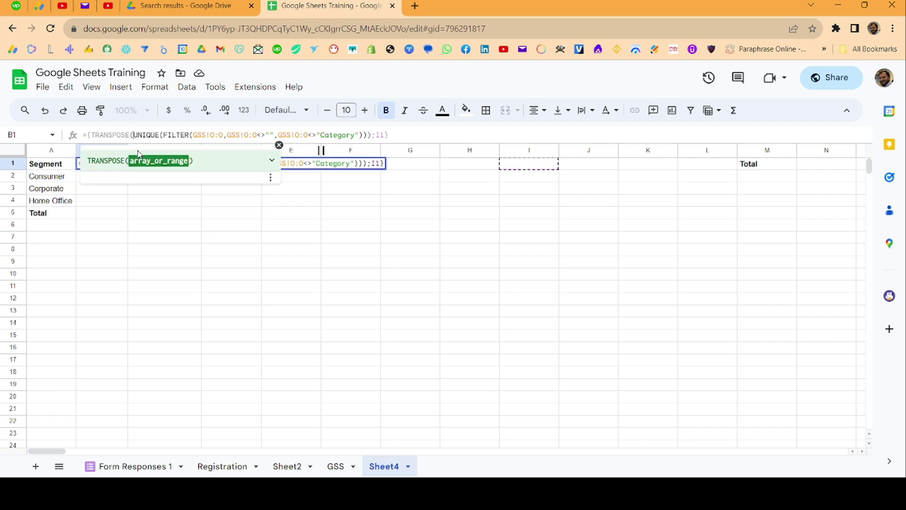
pyautogui.click(93, 135)
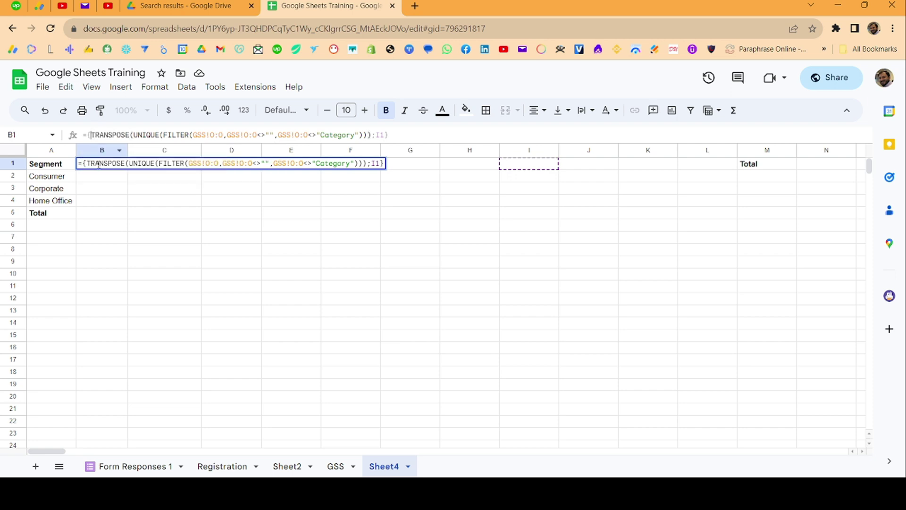
pyautogui.press('BackSpace')
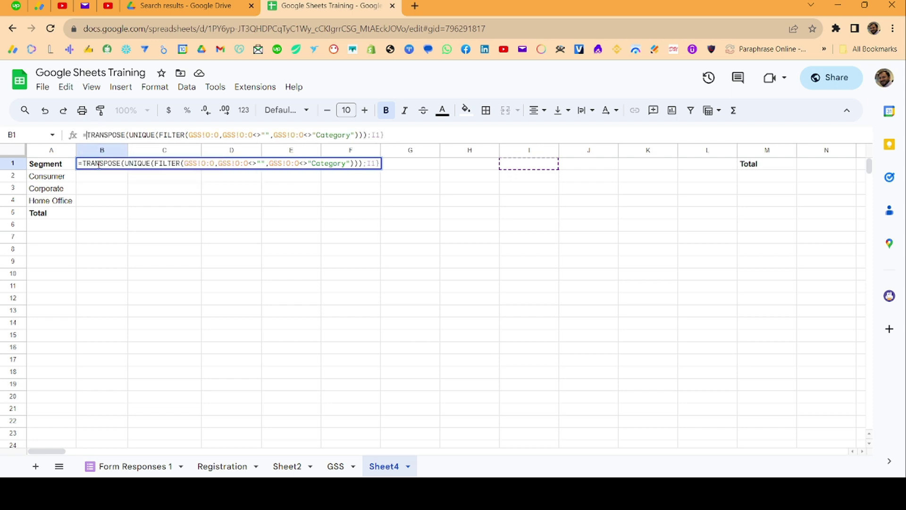
pyautogui.click(128, 136)
pyautogui.write('{')
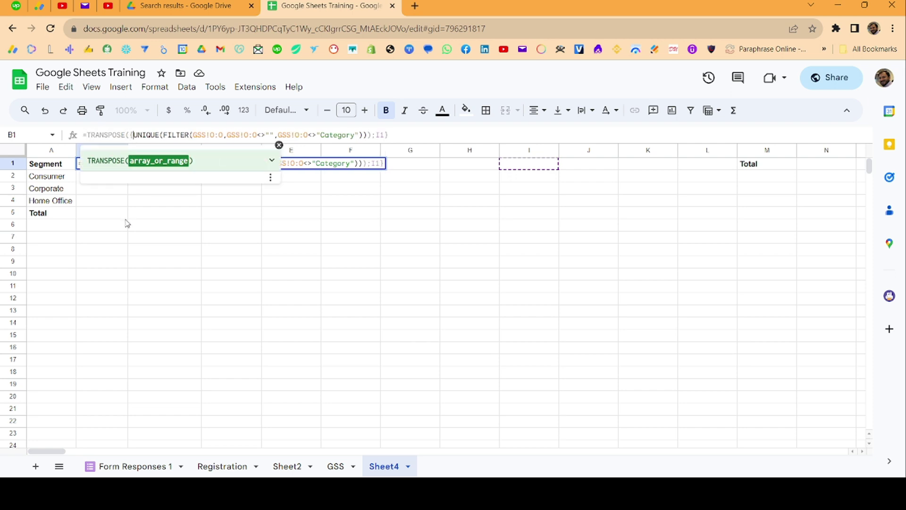
pyautogui.click(373, 135)
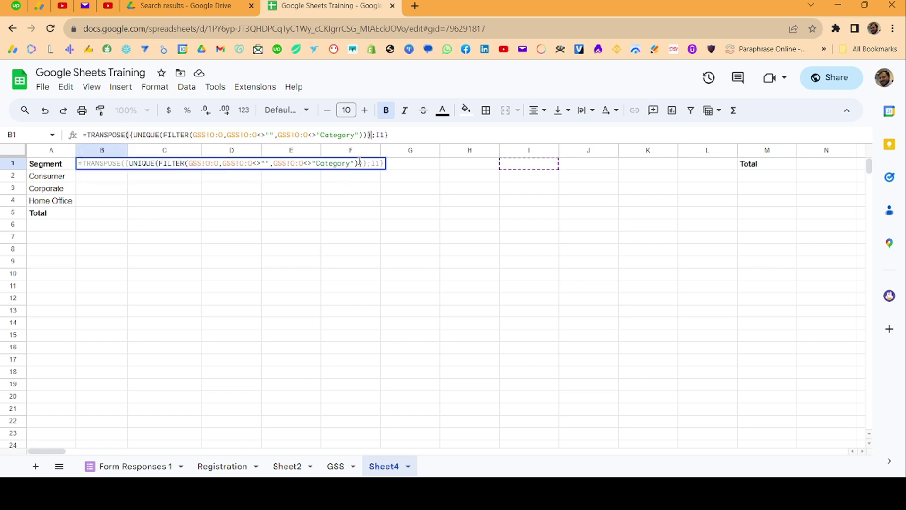
pyautogui.press('BackSpace')
pyautogui.click(424, 135)
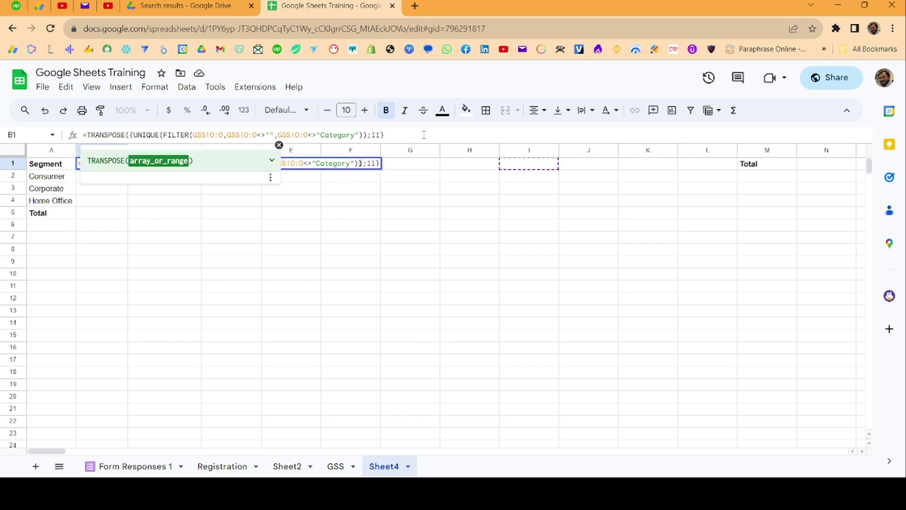
pyautogui.press('Return')
pyautogui.press('Up')
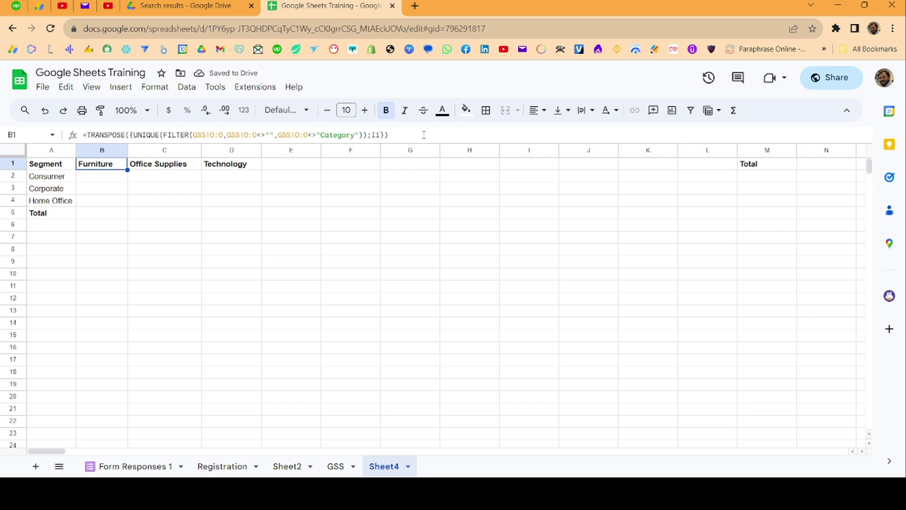
# Change the I1 reference in B1's TRANSPOSE formula to M1.
pyautogui.press('Right')
pyautogui.press('Left')
pyautogui.click(376, 136)
pyautogui.moveTo(376, 135); pyautogui.dragTo(372, 135)
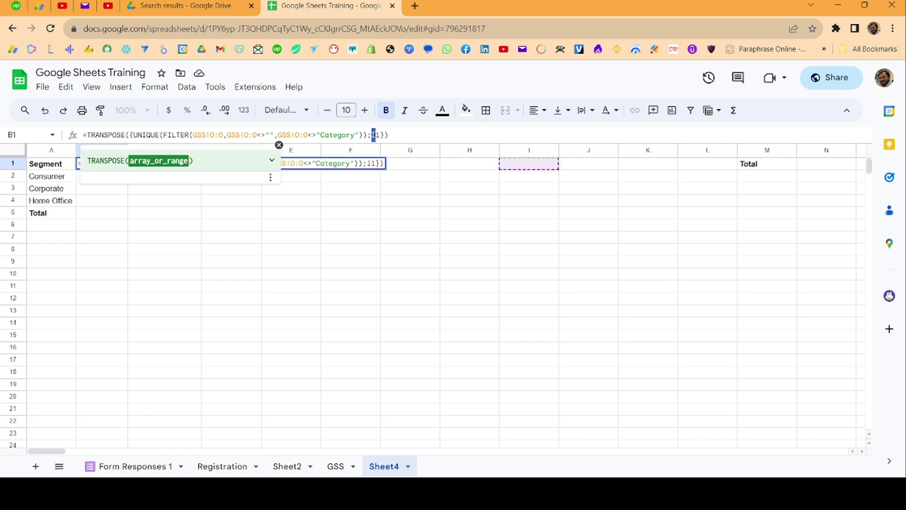
pyautogui.write('M')
pyautogui.press('Return')
pyautogui.press('Up')
pyautogui.press('Right')
pyautogui.press('Right')
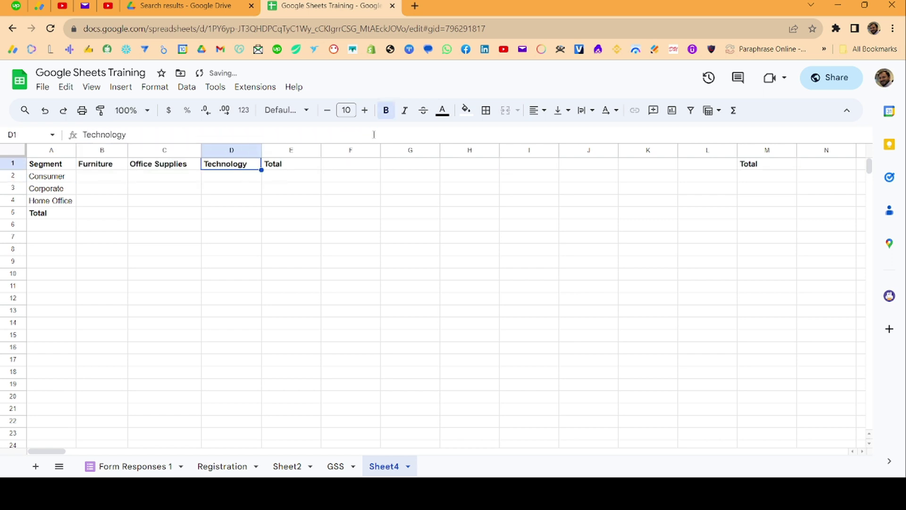
# Examine the formulas in A1 and B1 and the Total entries at the end of the segment list and category headers.
pyautogui.press('Right')
pyautogui.press('Left')
pyautogui.press('Left')
pyautogui.press('Left')
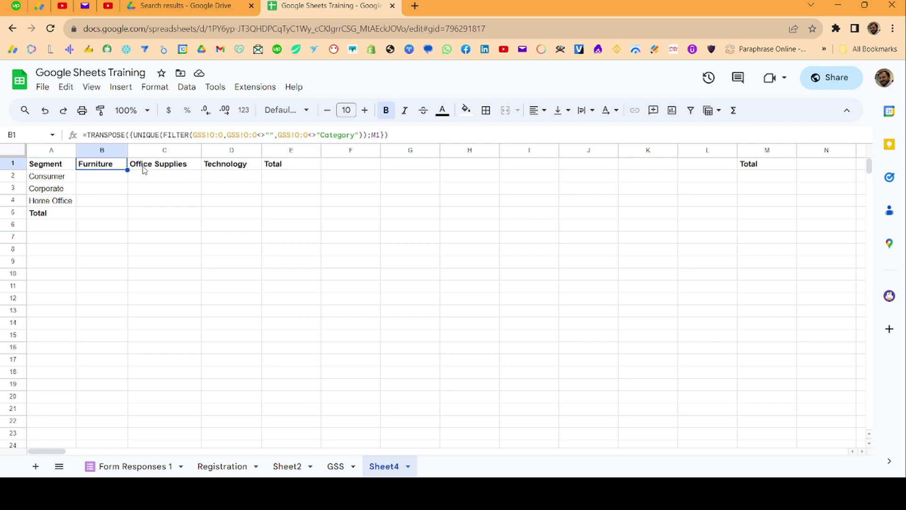
pyautogui.click(300, 168)
pyautogui.click(36, 168)
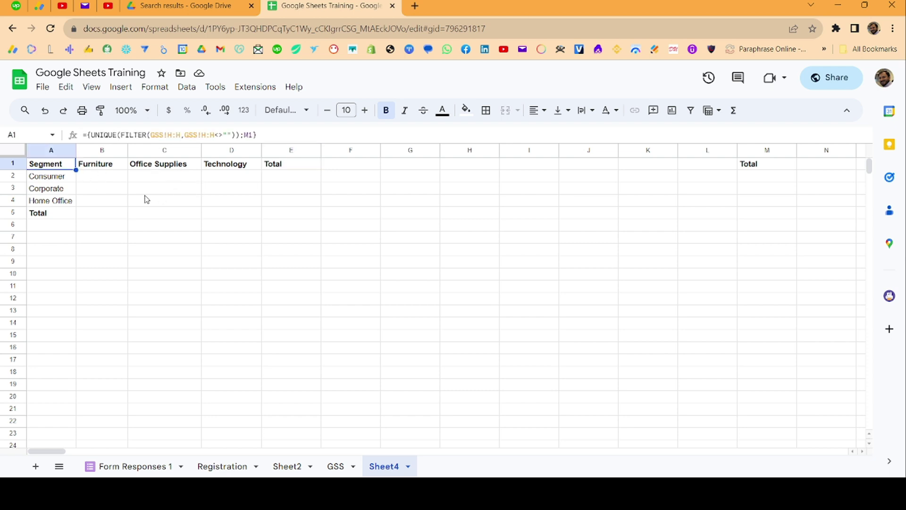
pyautogui.click(72, 218)
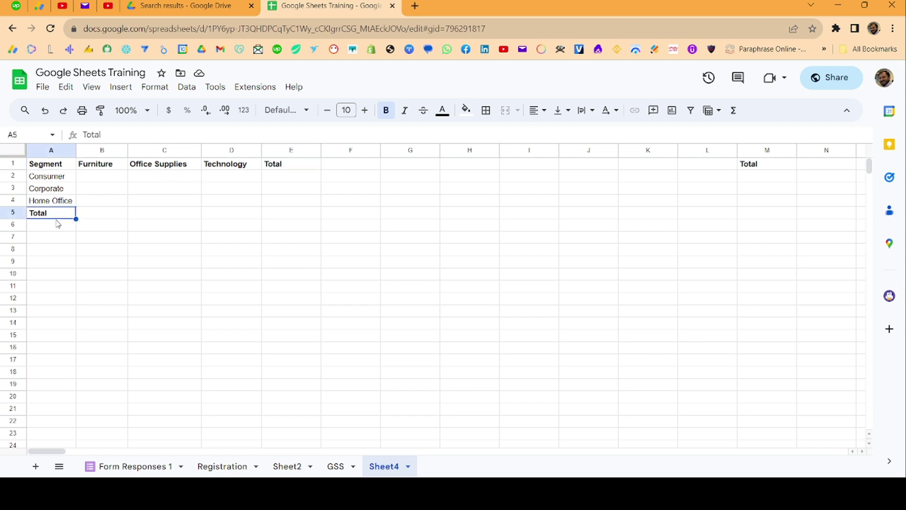
pyautogui.click(94, 169)
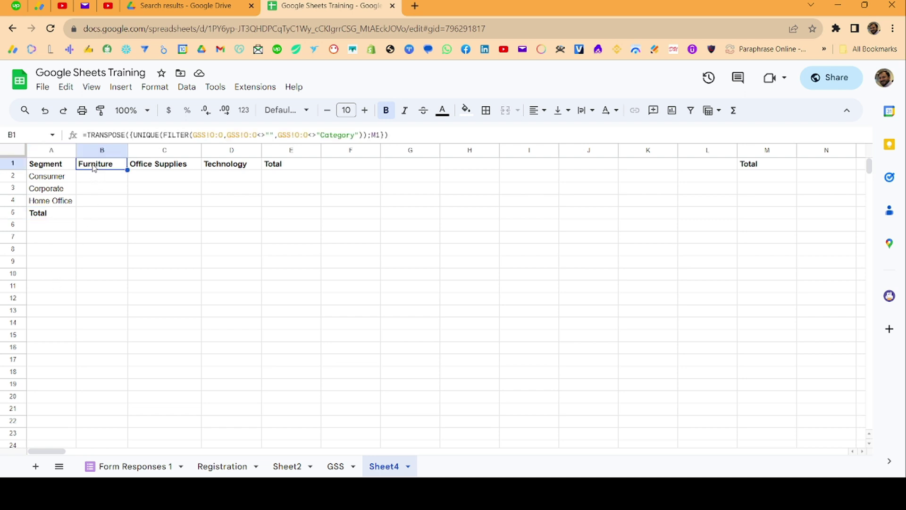
pyautogui.click(289, 168)
pyautogui.click(351, 243)
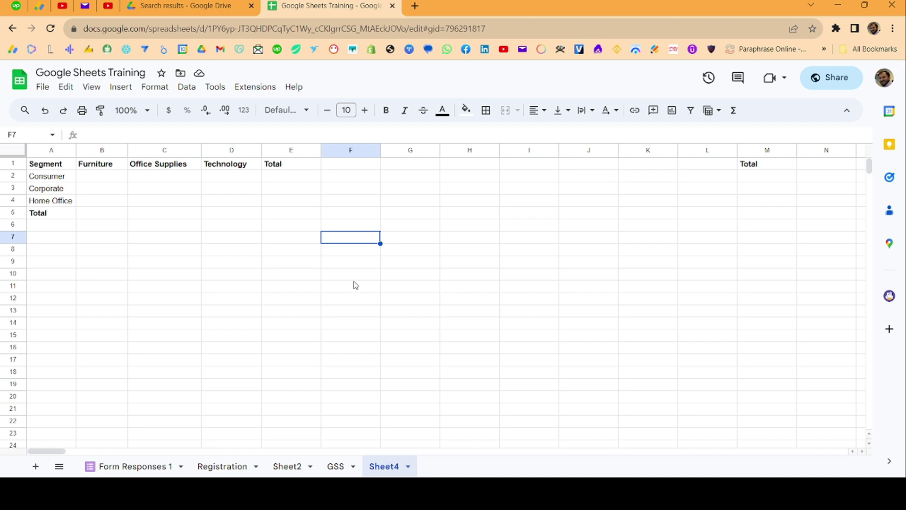
pyautogui.click(95, 169)
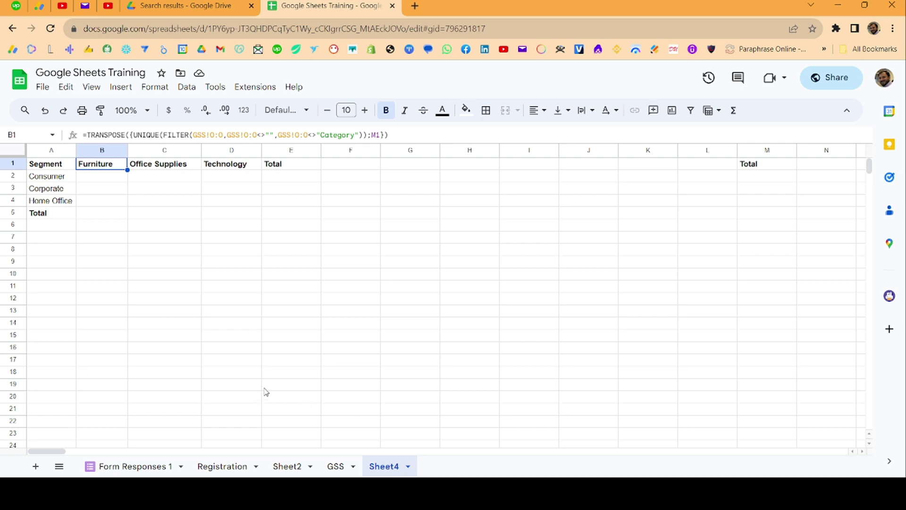
pyautogui.click(520, 253)
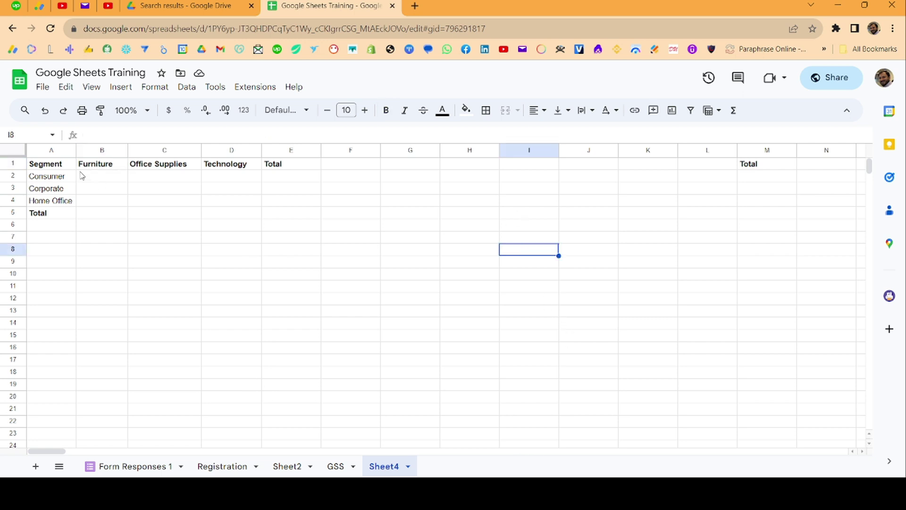
# Enter a formula in I3 that lists the unique values of column H on the GSS sheet, =UNIQUE(GSS!H:H).
pyautogui.click(524, 188)
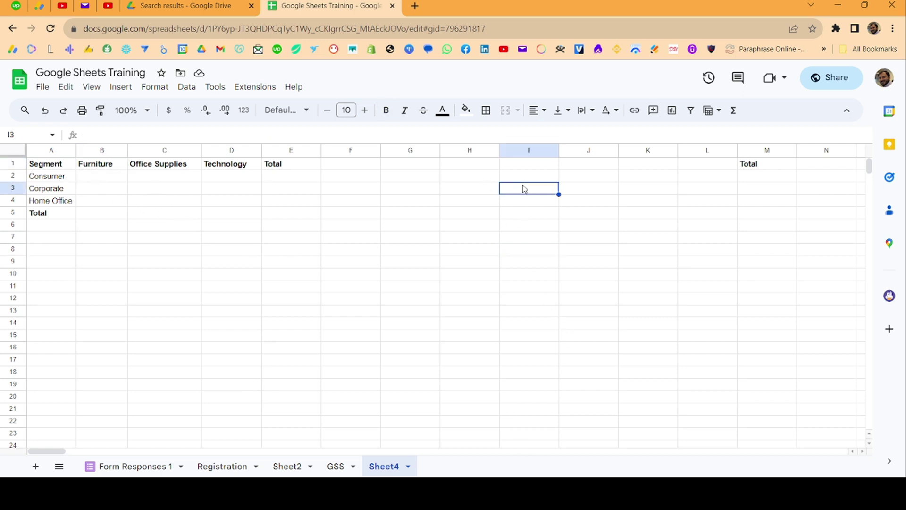
pyautogui.write('=uni')
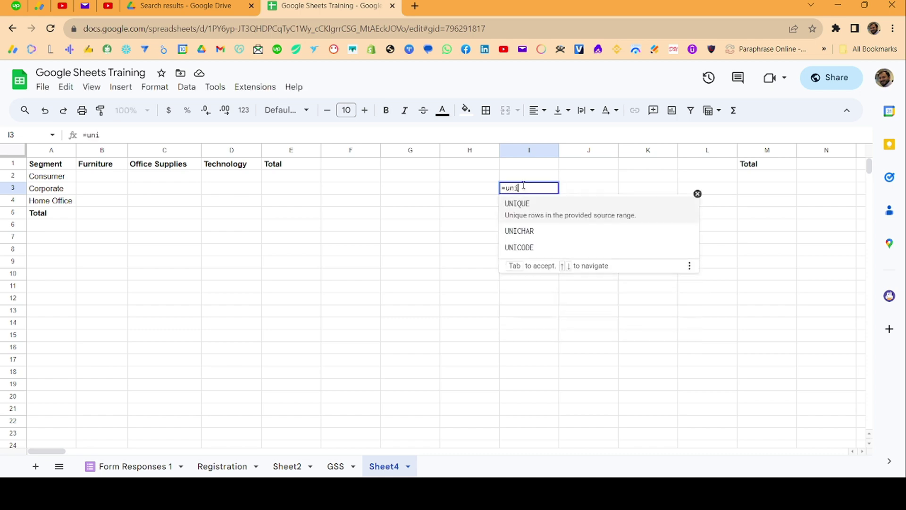
pyautogui.press('Tab')
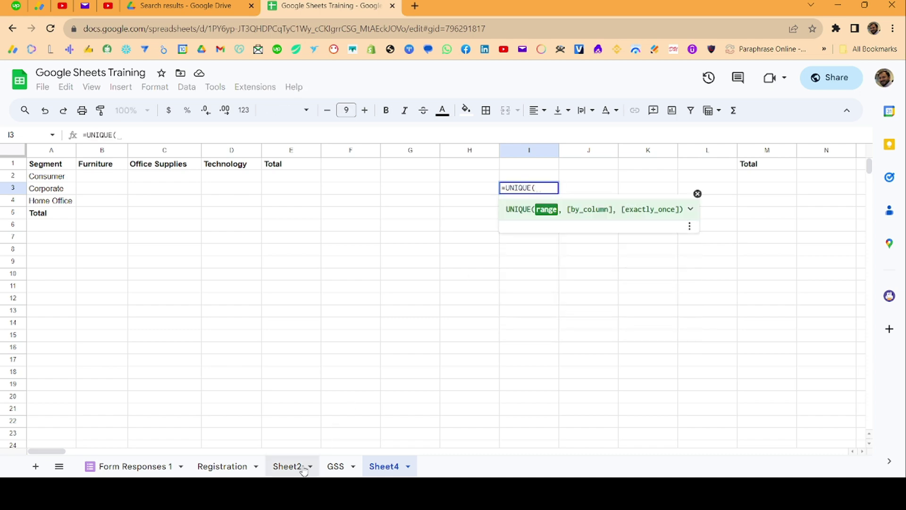
pyautogui.click(336, 466)
pyautogui.click(429, 150)
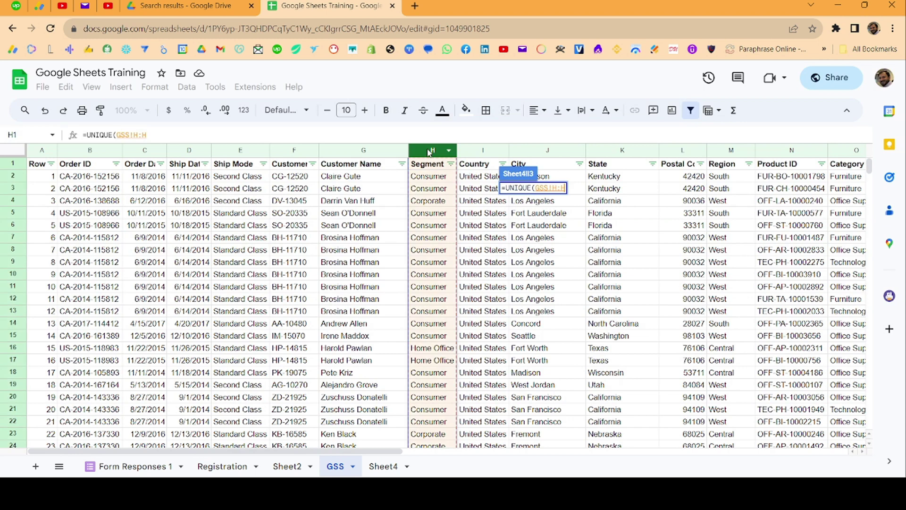
pyautogui.press('Return')
# Enter a formula in J3 that lists the unique values of column O on the GSS sheet, =UNIQUE(GSS!O:O).
pyautogui.press('Right')
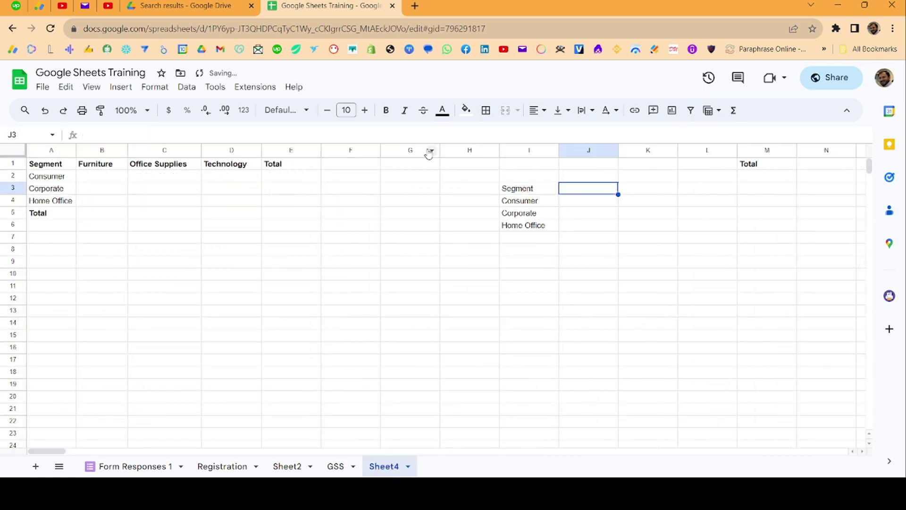
pyautogui.write('=UNIQUE(')
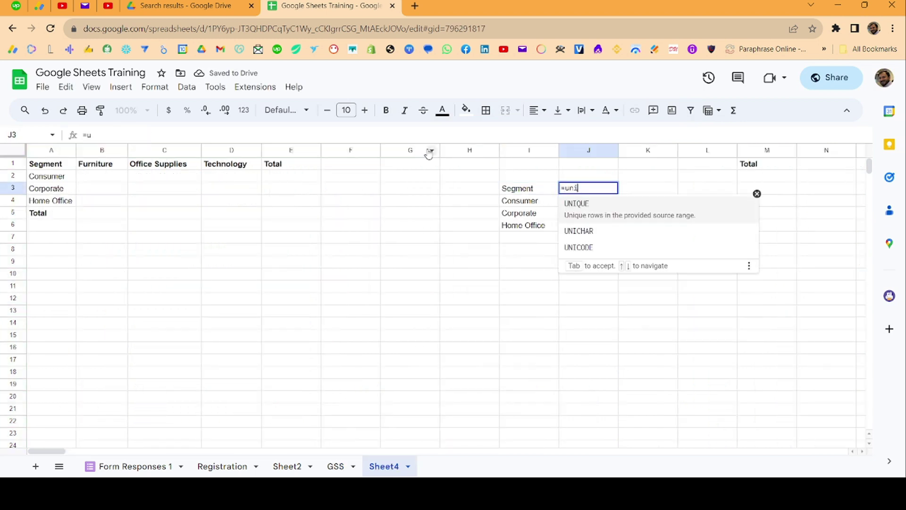
pyautogui.click(336, 466)
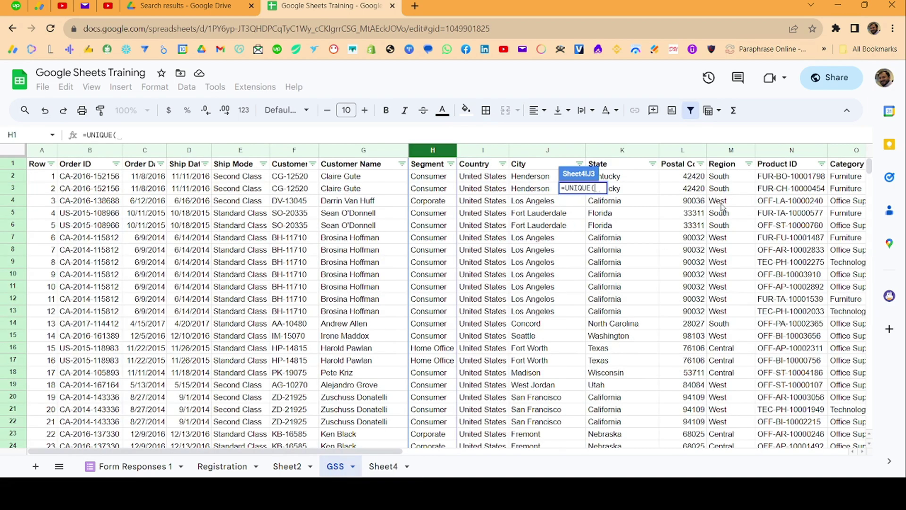
pyautogui.click(846, 151)
pyautogui.press('Return')
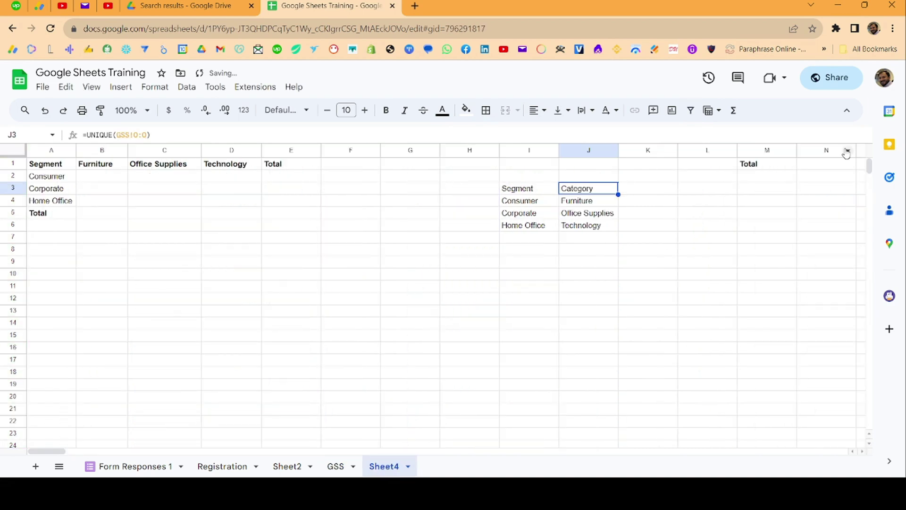
# Review the unique segment and category lists produced by the formulas in I3 and J3.
pyautogui.press('Left')
pyautogui.hotkey('ctrl', 'shift', 'Down')
pyautogui.press('Right')
pyautogui.press('Left')
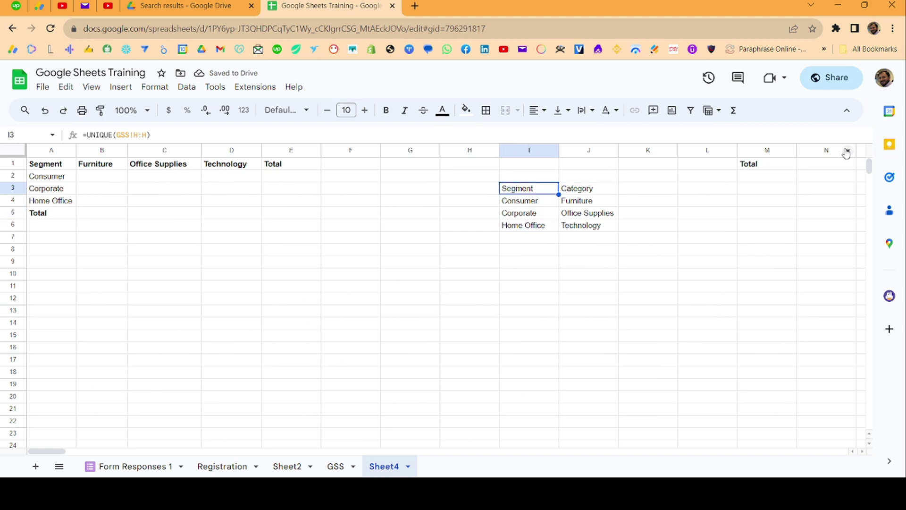
pyautogui.press('Down')
pyautogui.press('Right')
pyautogui.press('Up')
# Start an array formula in H3 with the unique values of column H on the GSS sheet, ={UNIQUE(GSS!H:H).
pyautogui.press('Left')
pyautogui.press('Left')
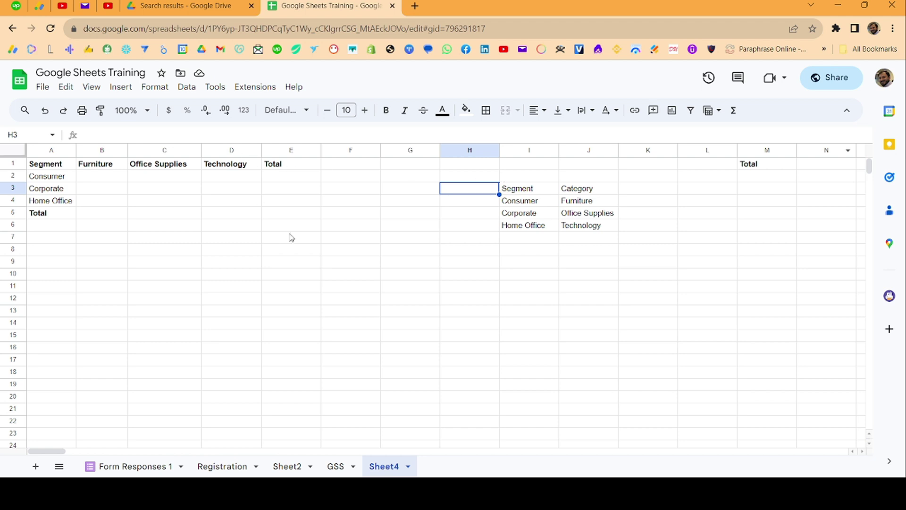
pyautogui.write('c')
pyautogui.press('BackSpace')
pyautogui.write('=')
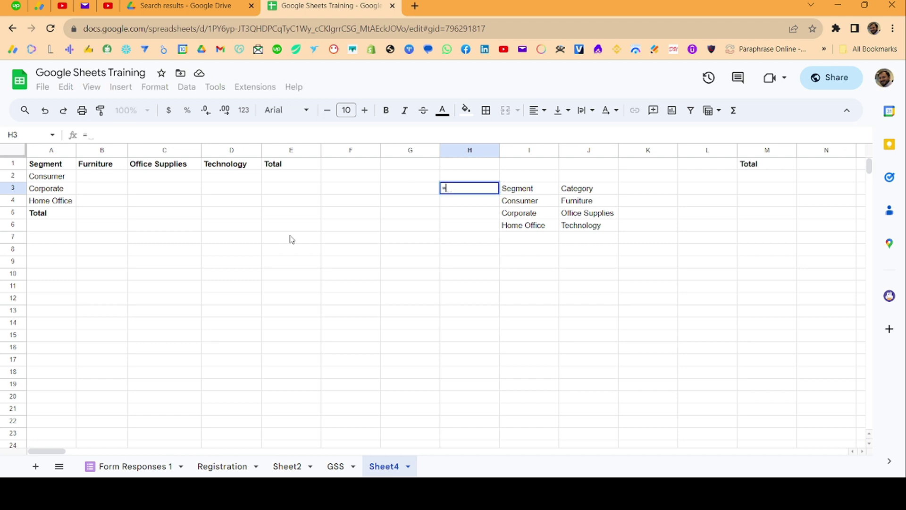
pyautogui.write('{uni')
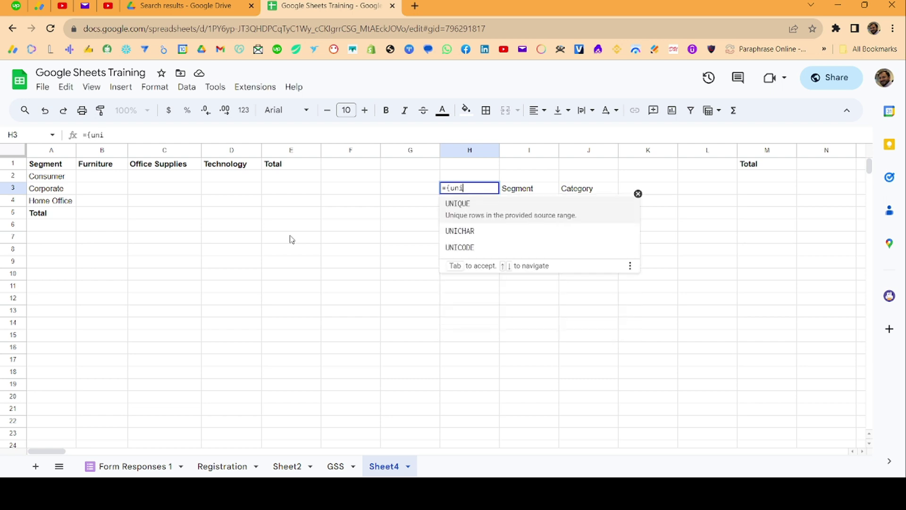
pyautogui.press('Tab')
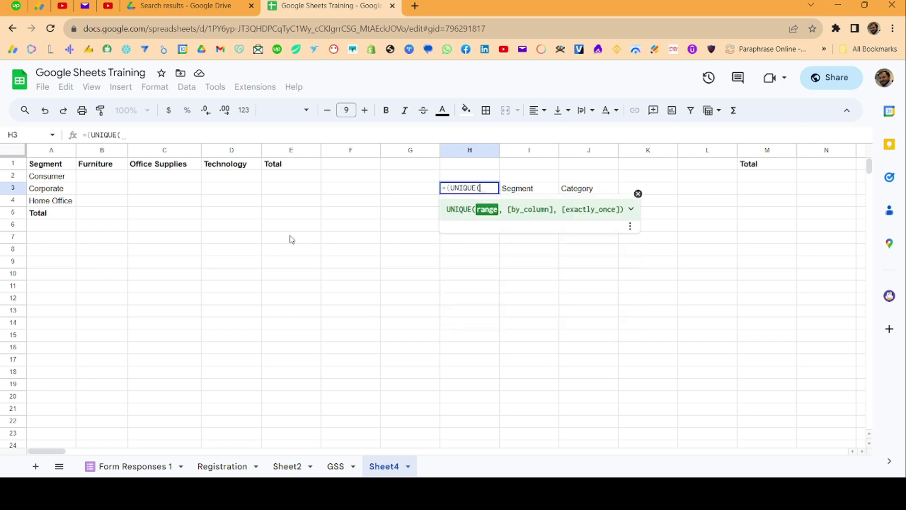
pyautogui.write('GSS!')
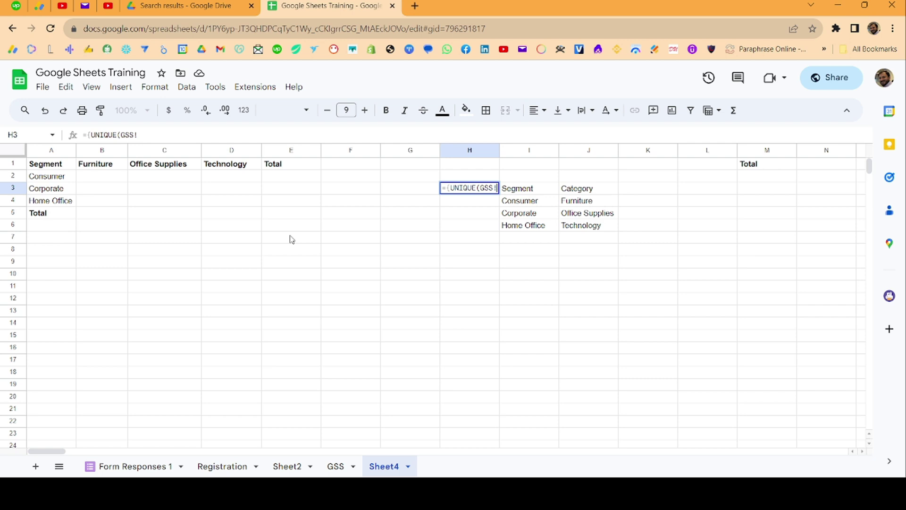
pyautogui.write('H:H')
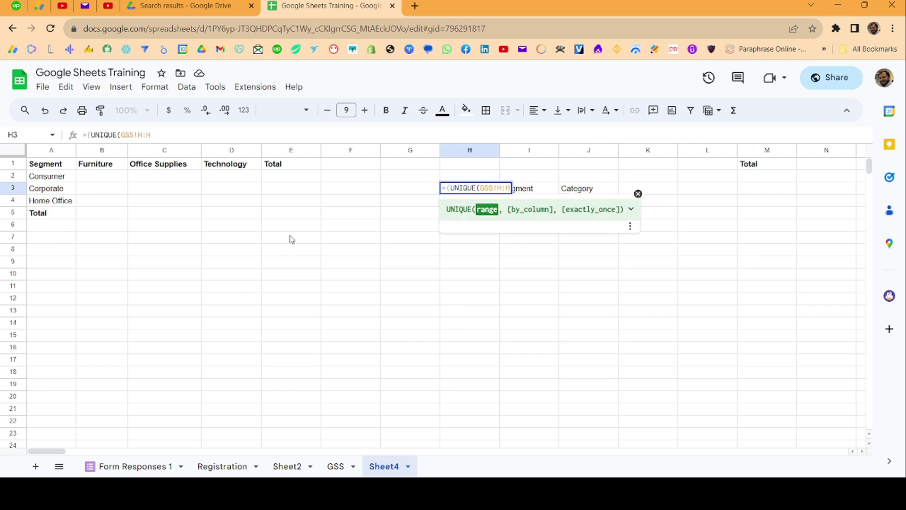
pyautogui.write('_')
pyautogui.press('BackSpace')
pyautogui.write(')')
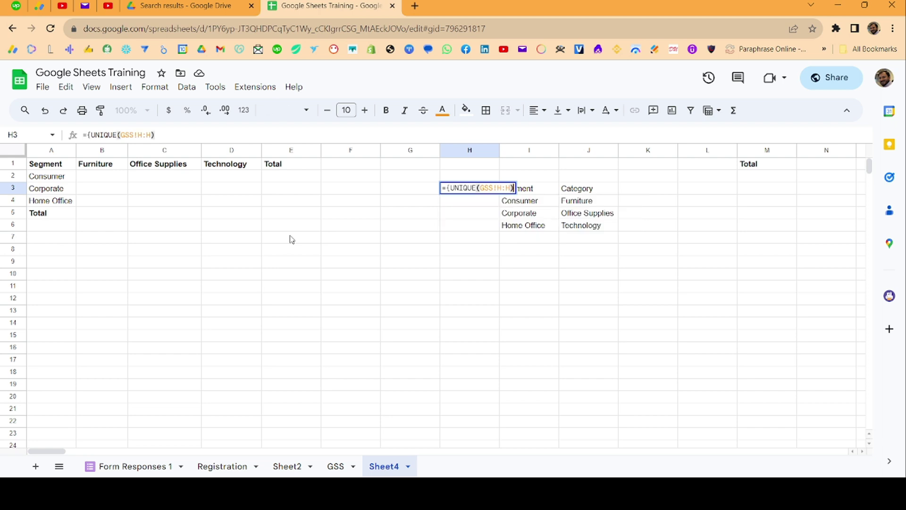
# Complete H3's array by stacking the unique values of GSS column O underneath, giving ={UNIQUE(GSS!H:H);UNIQUE(GSS!O:O)}.
pyautogui.write(';')
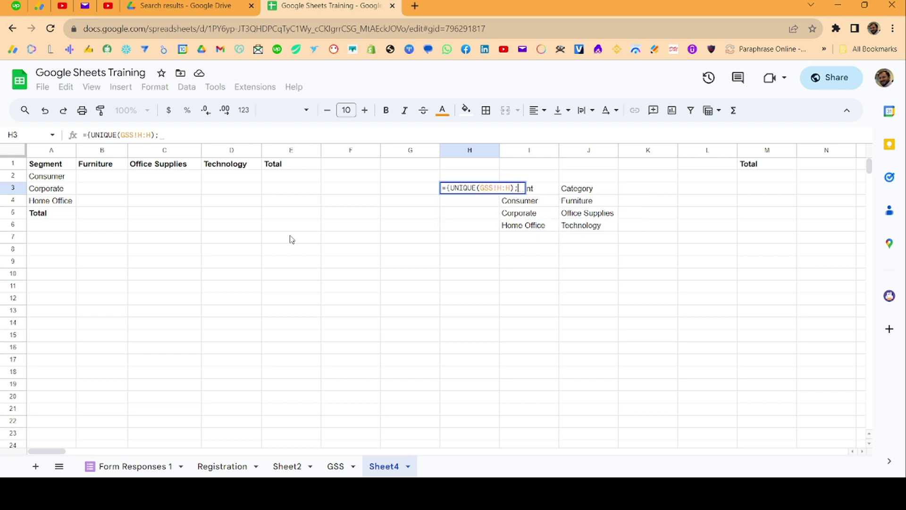
pyautogui.write('UNIQUE(')
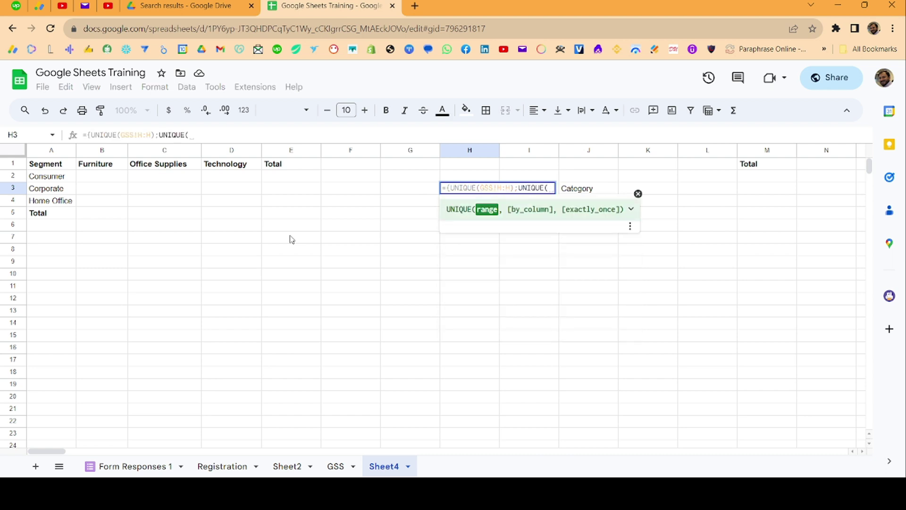
pyautogui.write('GSS')
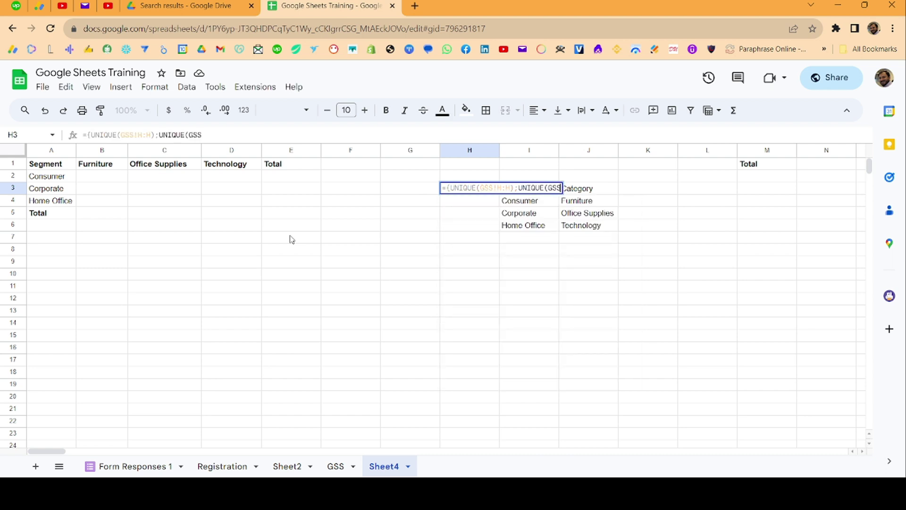
pyautogui.write('!O:O')
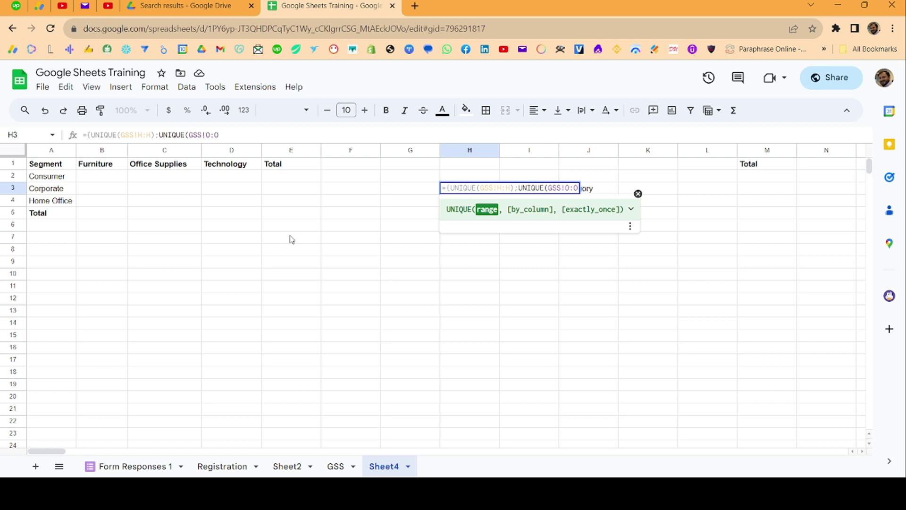
pyautogui.write(')}')
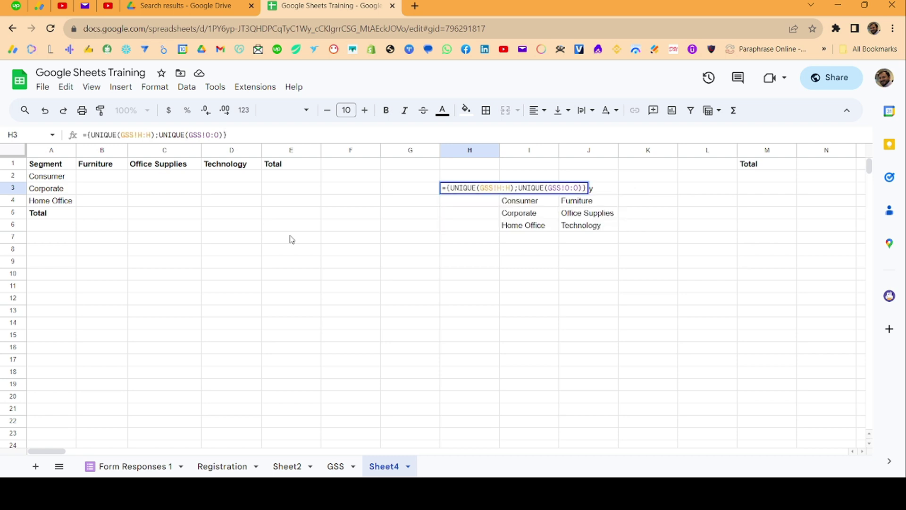
pyautogui.press('Return')
# Examine the stacked list in column H, especially the cell between the segment and category entries.
pyautogui.press('Up')
pyautogui.press('Down')
pyautogui.press('Down')
pyautogui.press('Down')
pyautogui.press('Down')
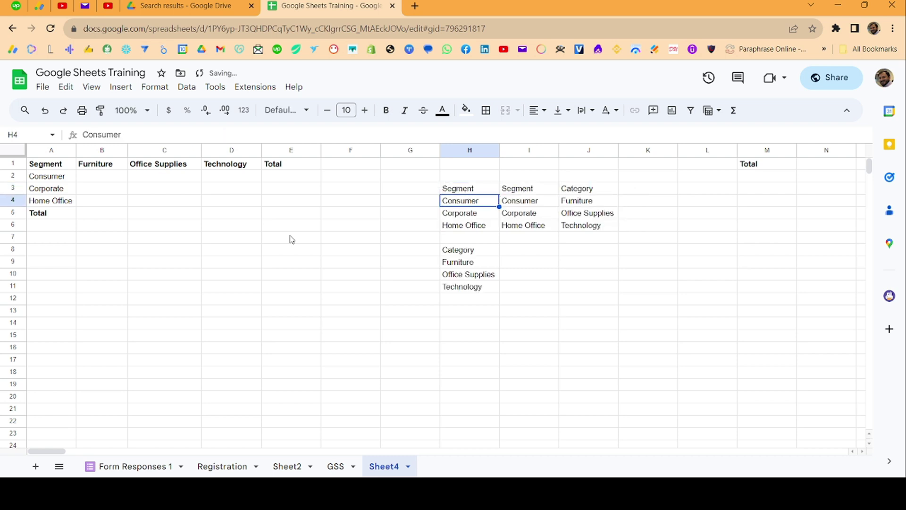
pyautogui.press('Up')
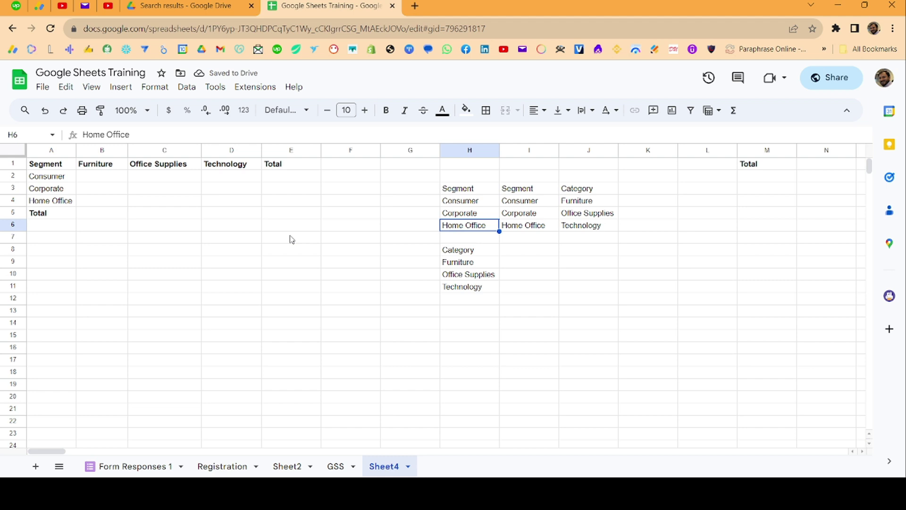
pyautogui.click(472, 237)
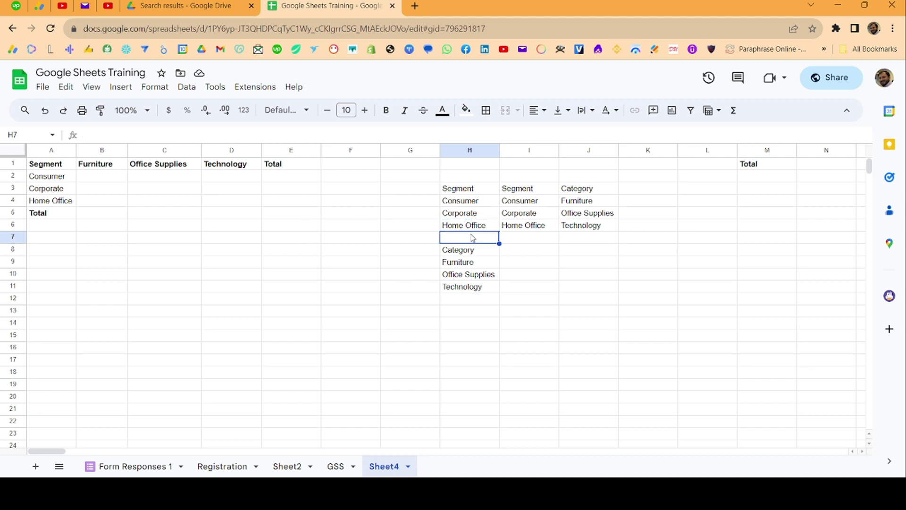
pyautogui.moveTo(475, 194); pyautogui.dragTo(475, 228)
pyautogui.click(476, 239)
# Replace GSS!H:H in H3's first UNIQUE with a filter that excludes blanks, FILTER(GSS!H:H,GSS!H:H<>"").
pyautogui.click(463, 189)
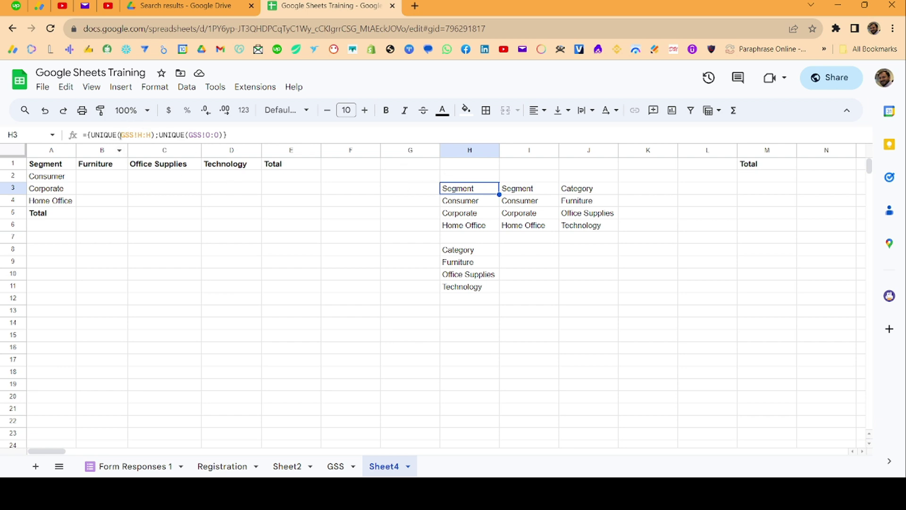
pyautogui.click(121, 135)
pyautogui.moveTo(121, 135); pyautogui.dragTo(150, 136)
pyautogui.hotkey('ctrl', 'c')
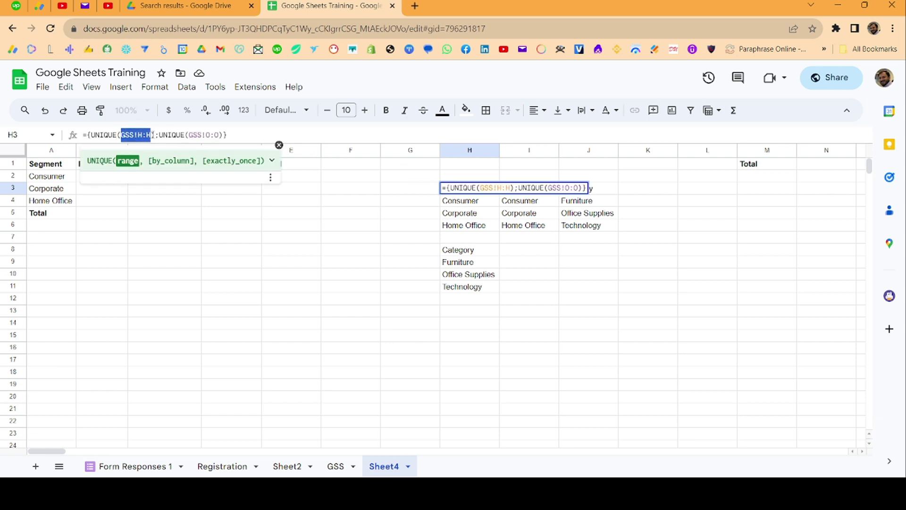
pyautogui.write('FIL')
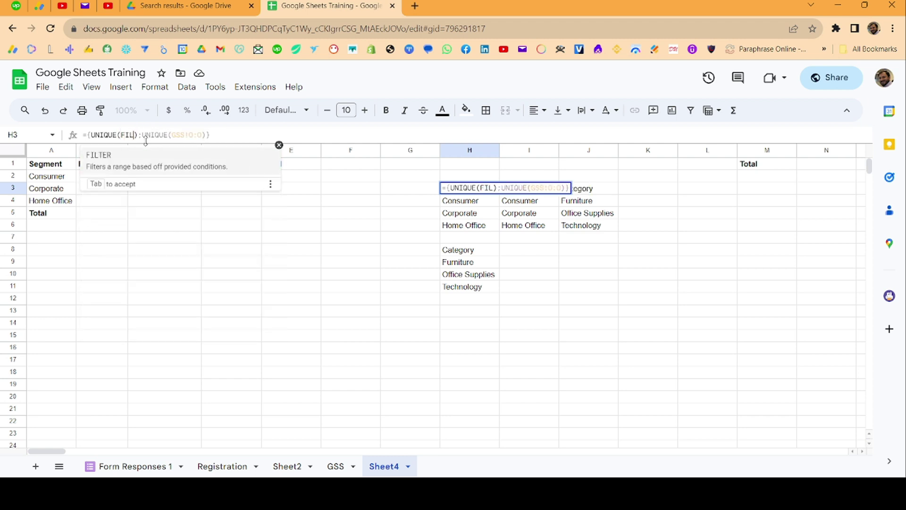
pyautogui.write('TER')
pyautogui.press('Tab')
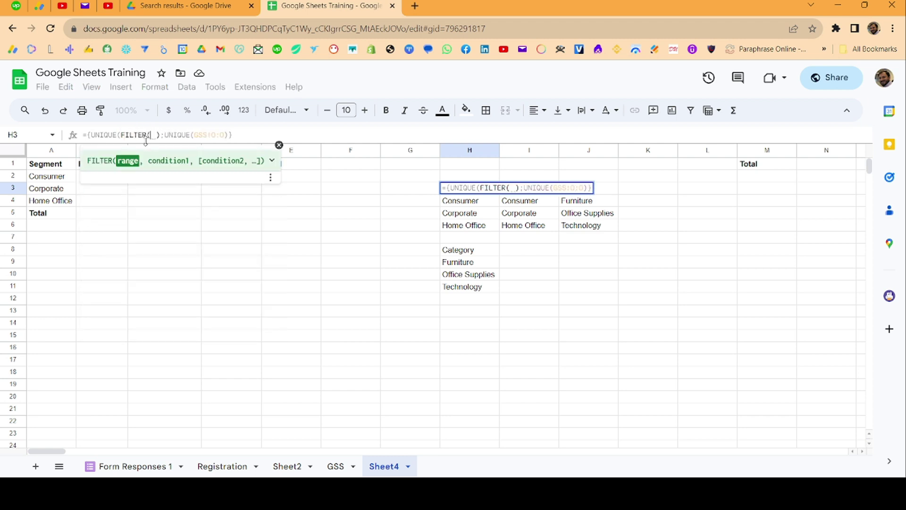
pyautogui.hotkey('ctrl', 'v')
pyautogui.write(',"')
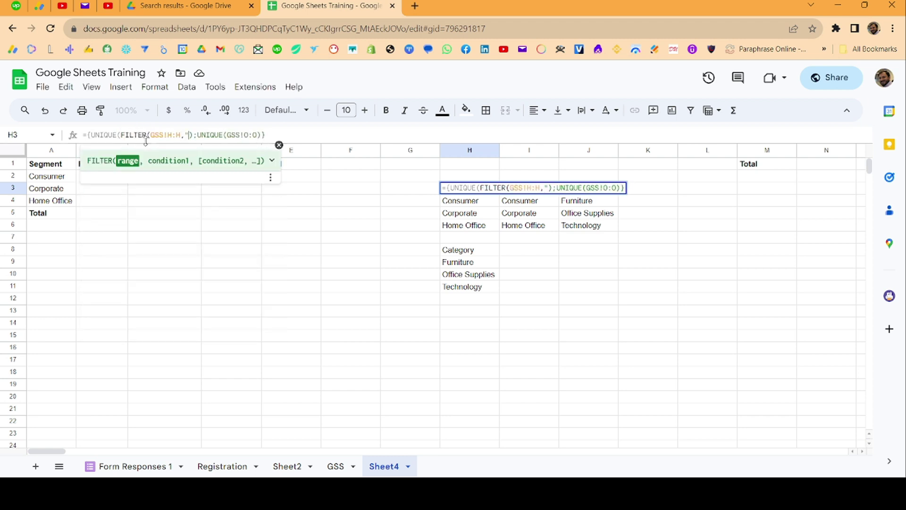
pyautogui.press('BackSpace')
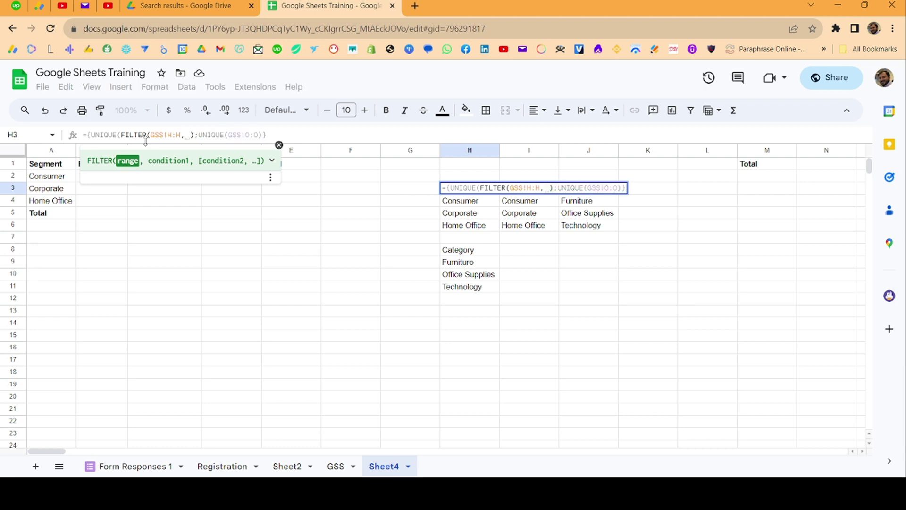
pyautogui.hotkey('ctrl', 'v')
pyautogui.write('<>""')
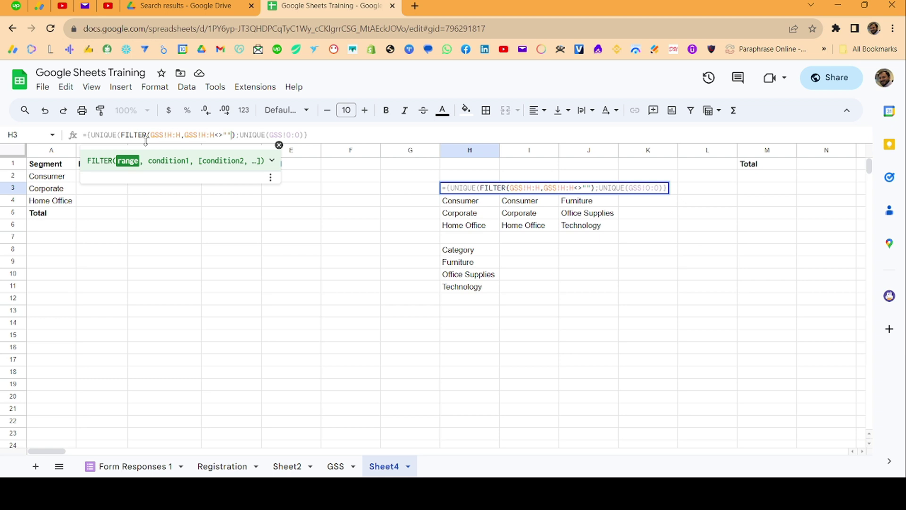
pyautogui.write(')')
pyautogui.press('Return')
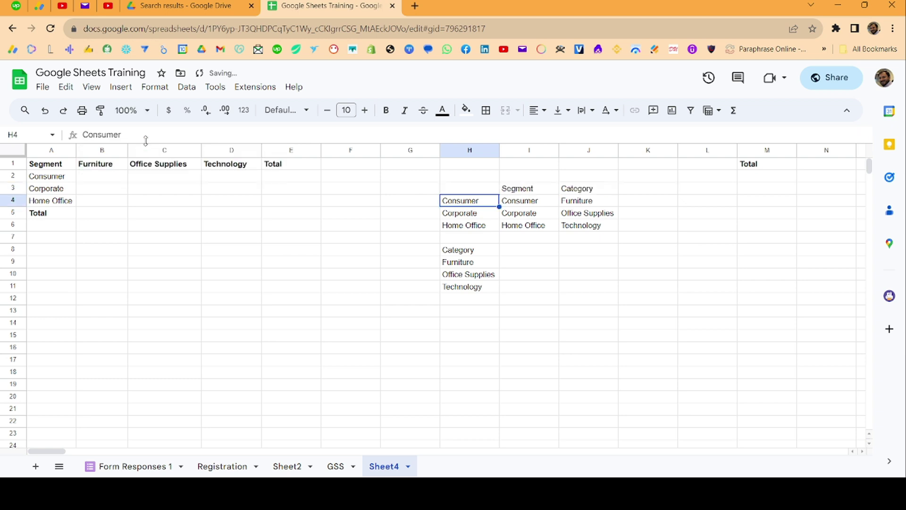
# Check the combined list in column H from its first to last entry, including the transition from segments to categories.
pyautogui.press('Up')
pyautogui.press('Down')
pyautogui.press('Down')
pyautogui.press('Down')
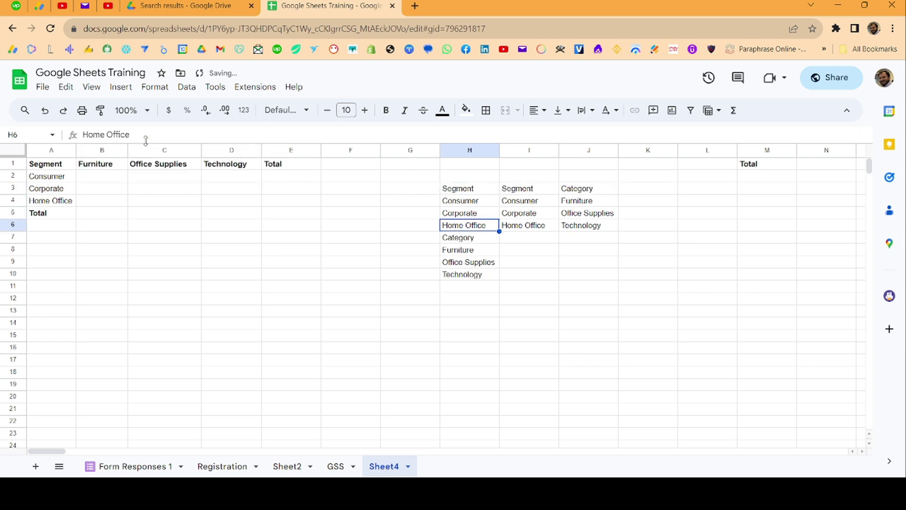
pyautogui.press('Up')
pyautogui.press('Up')
pyautogui.press('Up')
pyautogui.hotkey('ctrl', 'Down')
pyautogui.press('Down')
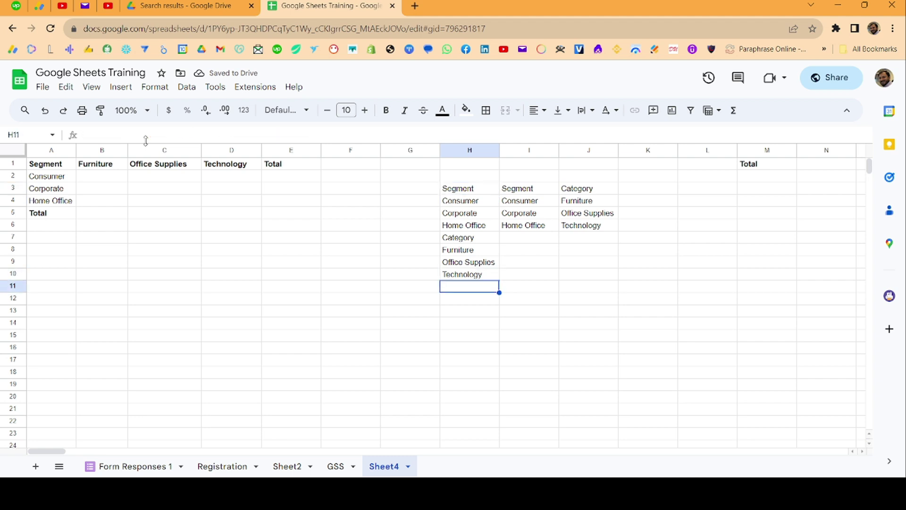
pyautogui.press('Up')
pyautogui.press('Up')
pyautogui.press('Up')
pyautogui.press('Up')
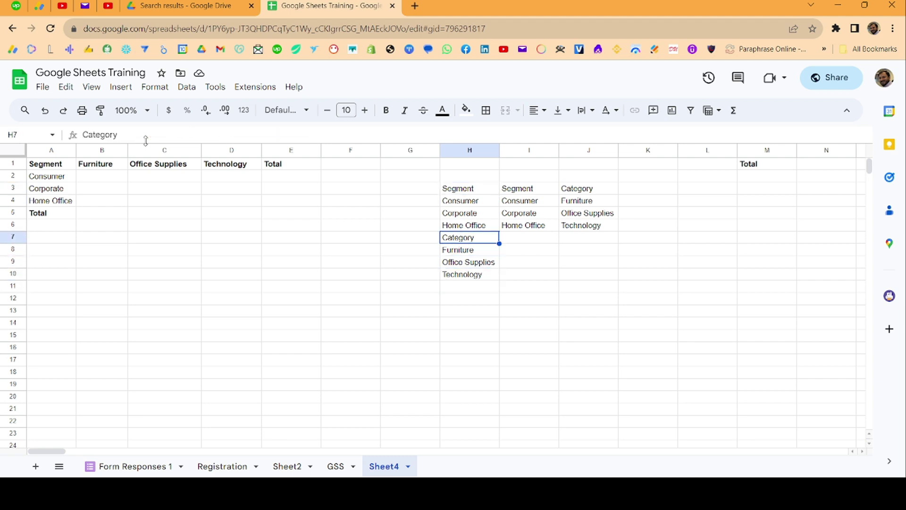
pyautogui.press('Up')
pyautogui.press('Down')
pyautogui.press('Up')
pyautogui.press('Up')
pyautogui.press('Up')
pyautogui.press('Up')
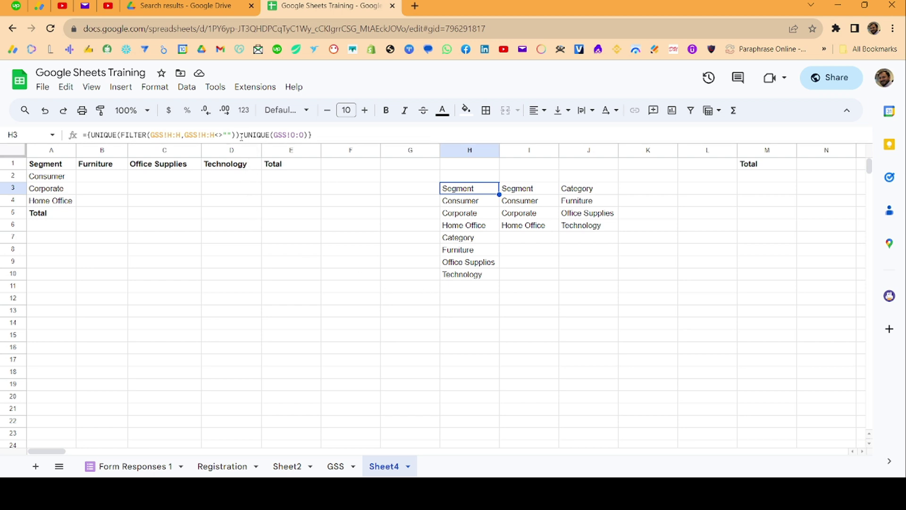
# Extend H3's array formula with a third stacked list, UNIQUE(GSS!P:P), beneath the unique values of GSS column O.
pyautogui.moveTo(241, 137); pyautogui.dragTo(310, 136)
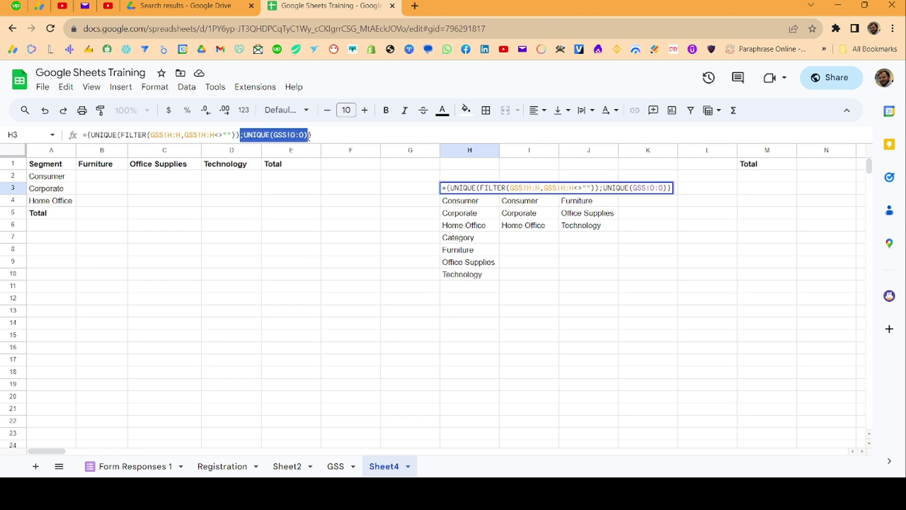
pyautogui.hotkey('ctrl', 'c')
pyautogui.click(309, 136)
pyautogui.hotkey('ctrl', 'v')
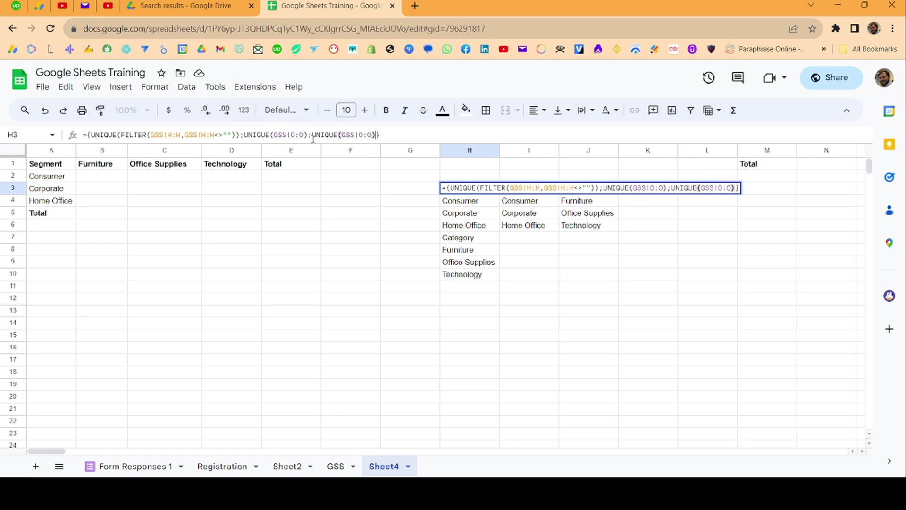
pyautogui.doubleClick(361, 136)
pyautogui.write('p')
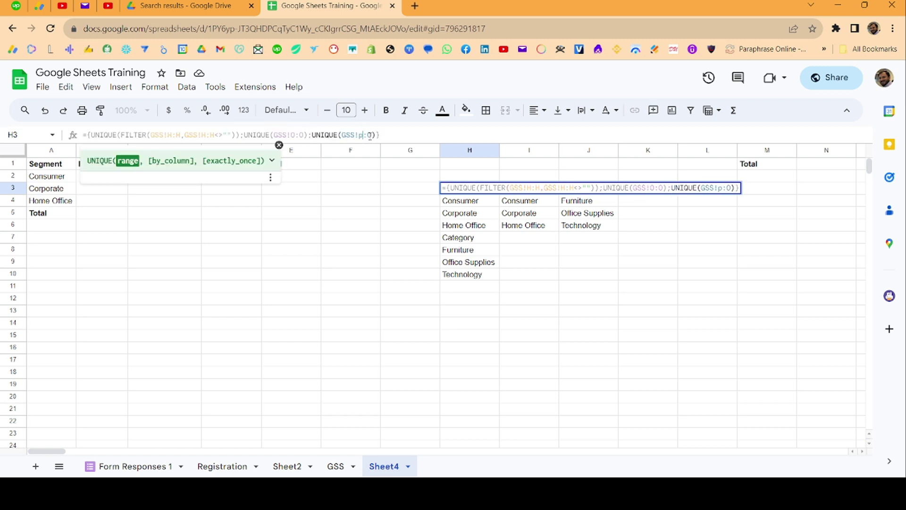
pyautogui.doubleClick(370, 136)
pyautogui.write('p')
pyautogui.press('Return')
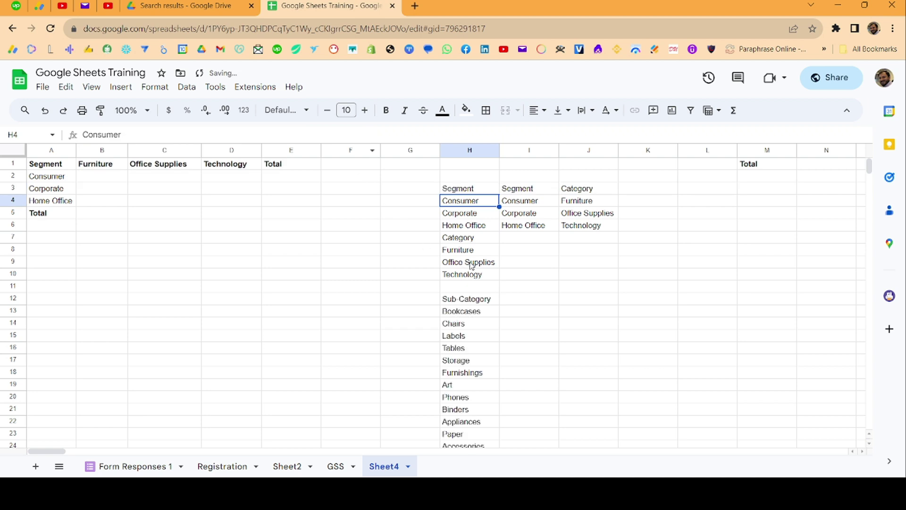
# Review the stacked list in column H from the Segment heading through the Category and Sub-Category entries.
pyautogui.scroll(-2, 487, 296)
pyautogui.scroll(2, 488, 304)
pyautogui.click(465, 187)
pyautogui.click(471, 228)
pyautogui.click(468, 299)
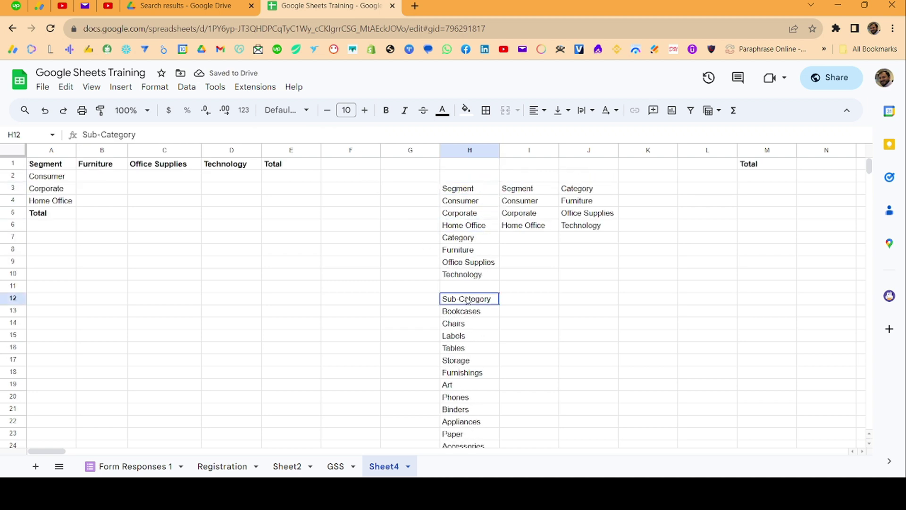
pyautogui.scroll(-3, 467, 299)
pyautogui.scroll(3, 498, 297)
# Clear the unique lists and their formulas from range G2:J32 on Sheet4.
pyautogui.moveTo(428, 175); pyautogui.dragTo(603, 389)
pyautogui.press('Delete')
pyautogui.scroll(4, 204, 336)
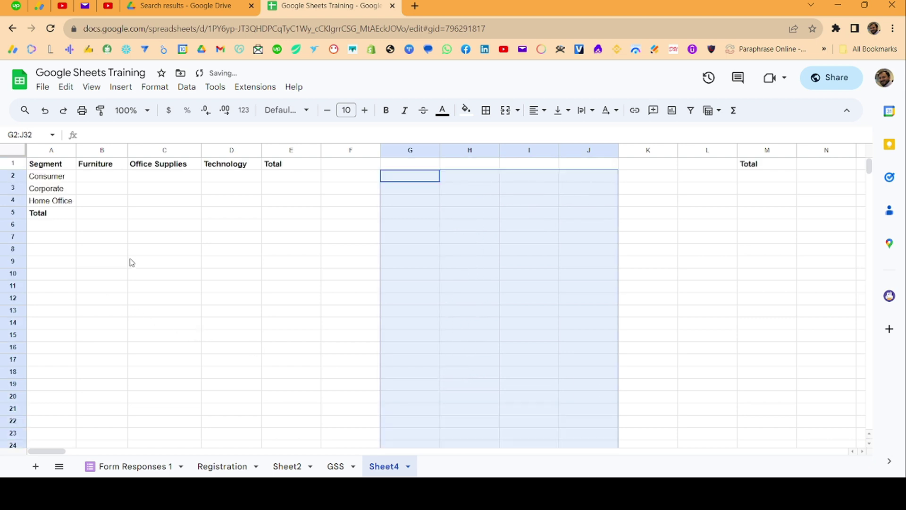
# Enter the sample numbers 1000, 1100, 2200 and 330 in cells C9 through C12.
pyautogui.click(180, 231)
pyautogui.click(197, 262)
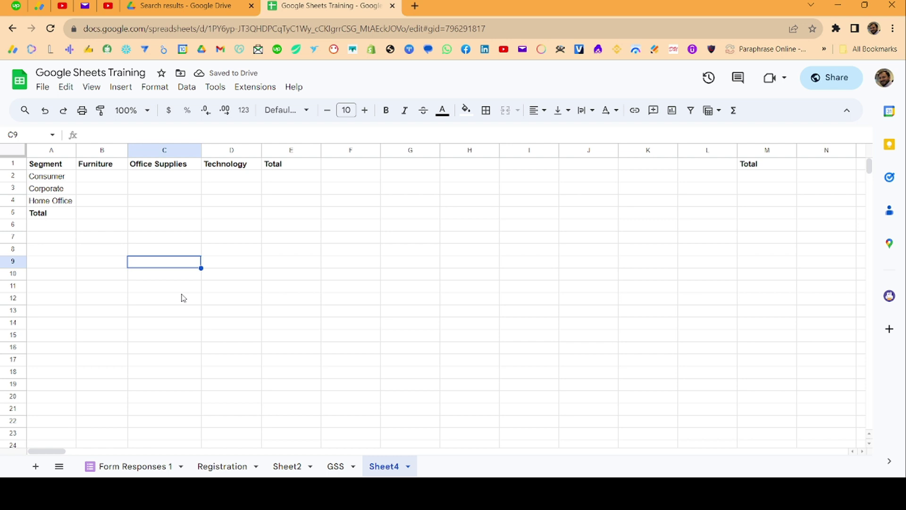
pyautogui.write('1000')
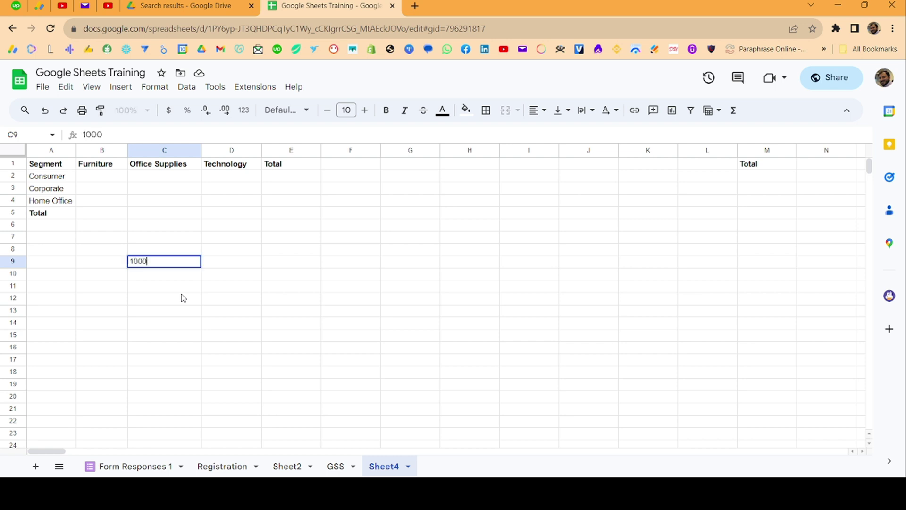
pyautogui.press('Return')
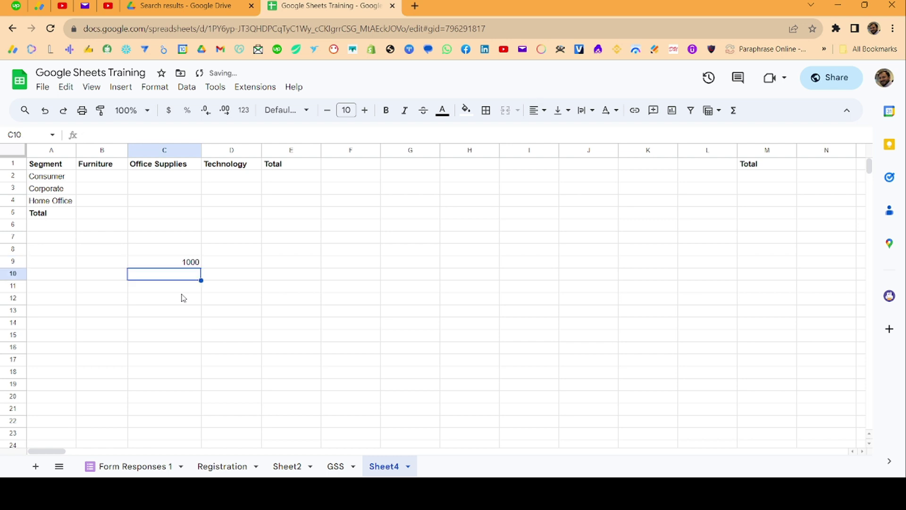
pyautogui.write('1100')
pyautogui.press('Return')
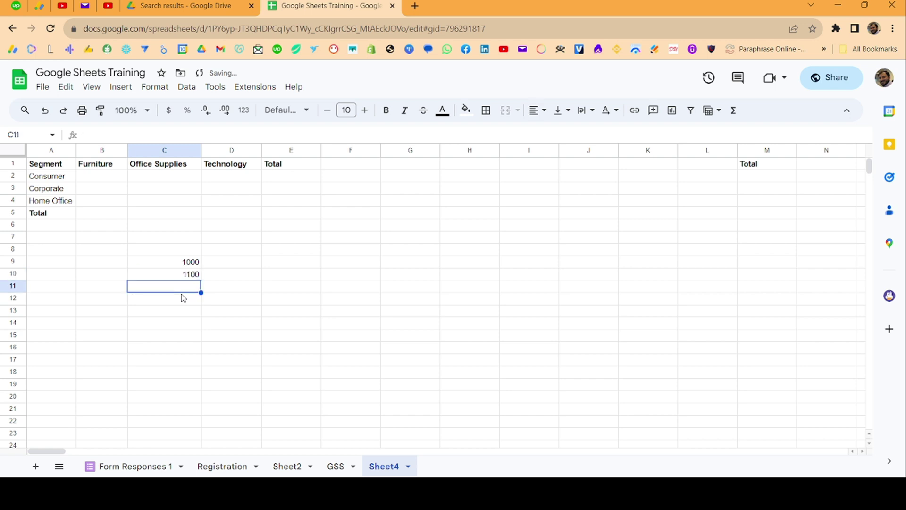
pyautogui.write('2200')
pyautogui.press('Return')
pyautogui.write('330')
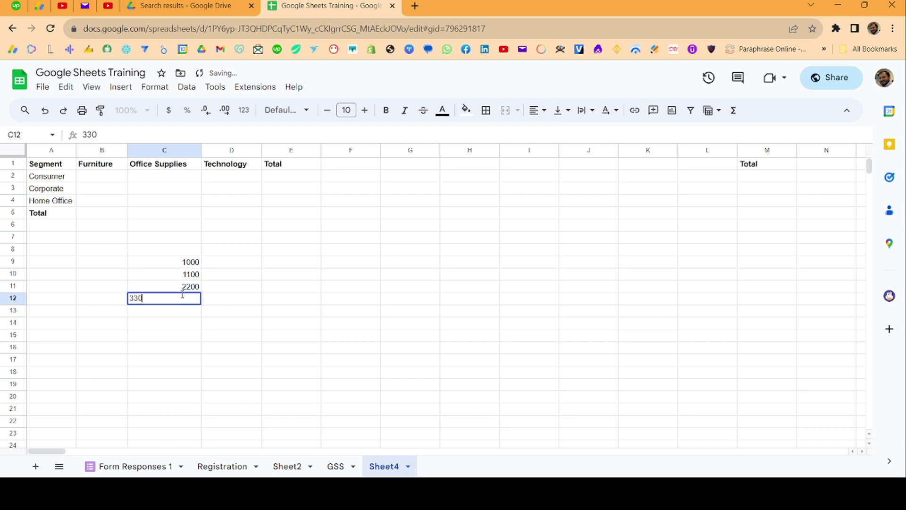
pyautogui.press('Return')
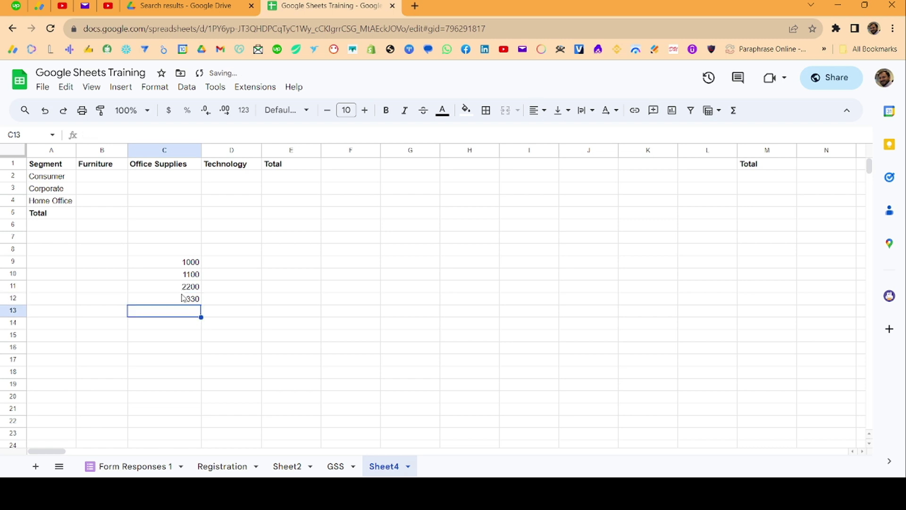
# Enter the relative reference =C9 in cell G9, on the same row as the first sample number.
pyautogui.press('Up')
pyautogui.press('Up')
pyautogui.press('Up')
pyautogui.press('Up')
pyautogui.press('Right')
pyautogui.press('Right')
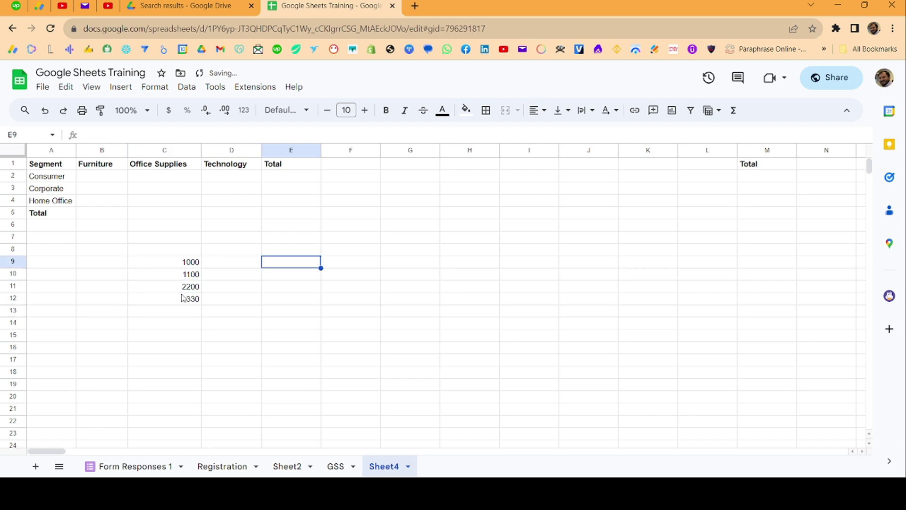
pyautogui.press('Left')
pyautogui.press('Left')
pyautogui.press('Right')
pyautogui.press('Right')
pyautogui.press('Right')
pyautogui.press('Right')
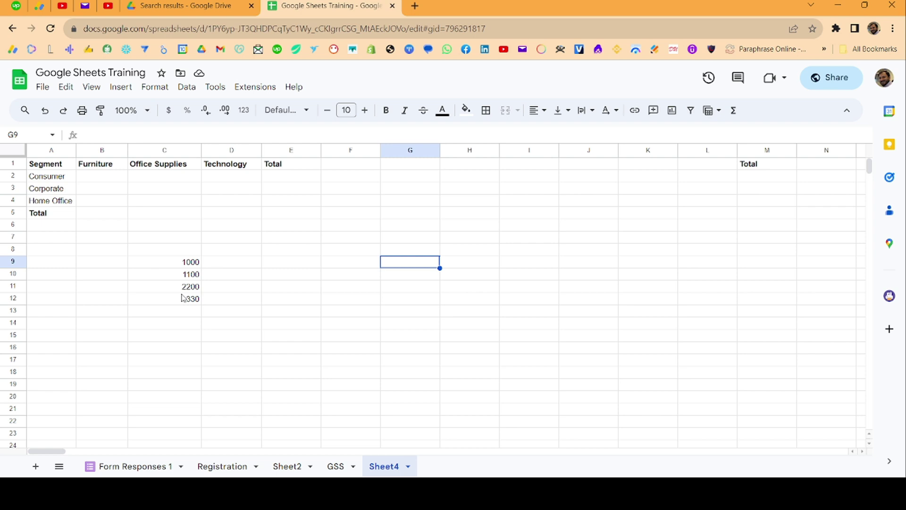
pyautogui.write('=')
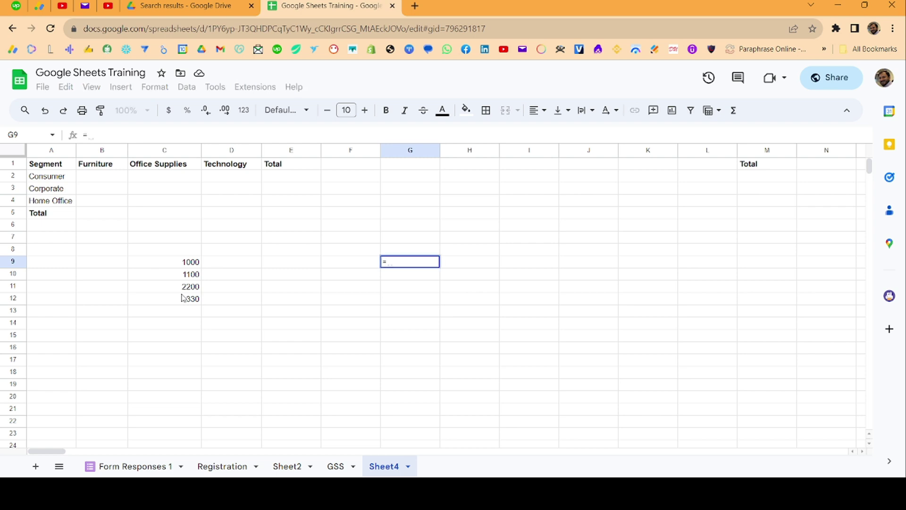
pyautogui.write('C9')
pyautogui.press('Return')
# Copy G9's formula down into G10:G12.
pyautogui.press('Up')
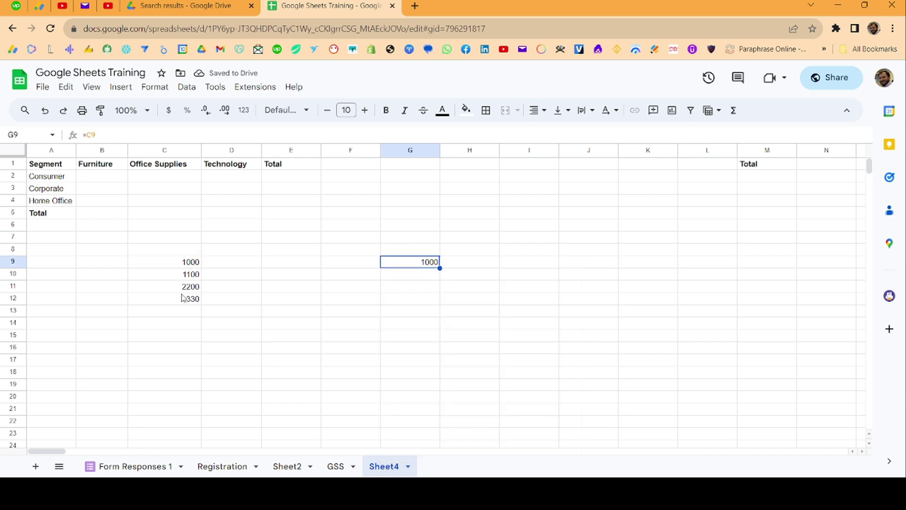
pyautogui.press('Down')
pyautogui.hotkey('shift', 'Down')
pyautogui.hotkey('shift', 'Down')
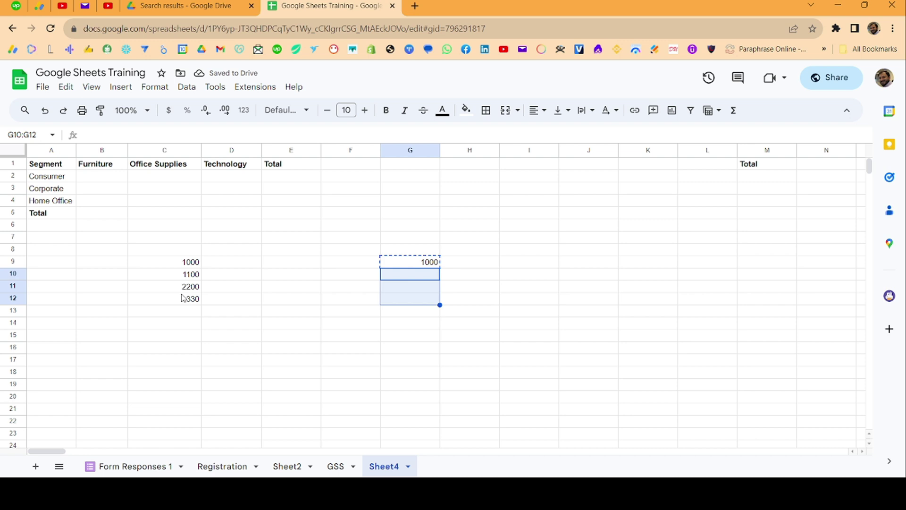
pyautogui.hotkey('ctrl', 'v')
# Step through G10:G12 to check which cell each copied formula refers to.
pyautogui.press('Up')
pyautogui.press('Down')
pyautogui.press('Right')
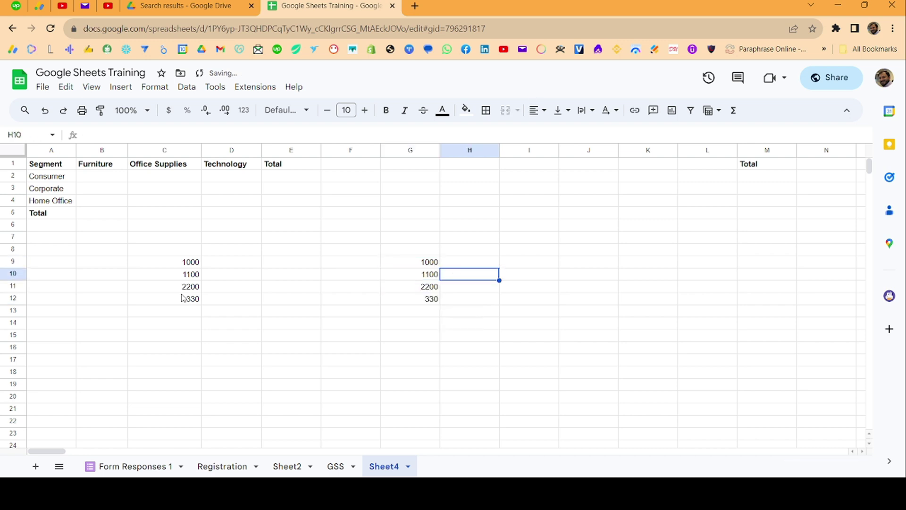
pyautogui.press('Left')
pyautogui.press('Down')
pyautogui.press('Down')
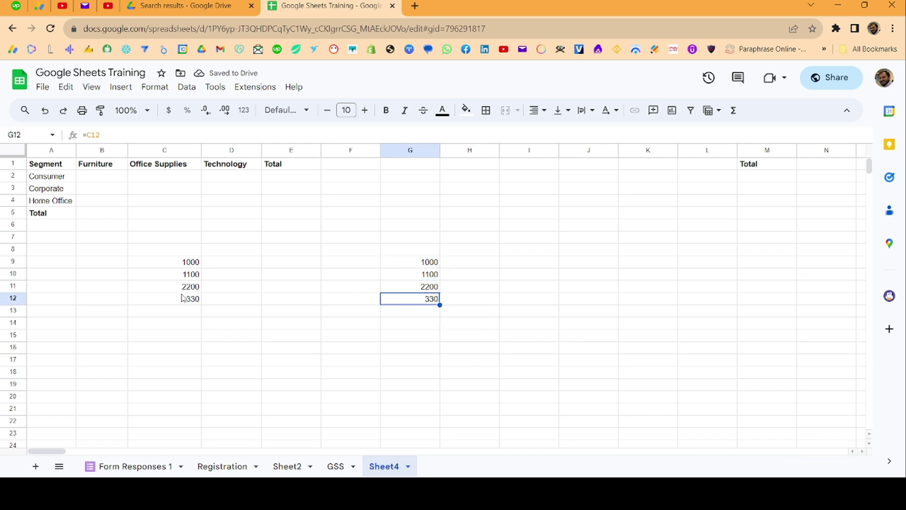
# Copy G9's relative reference one column across into H9.
pyautogui.press('Up')
pyautogui.press('Up')
pyautogui.press('Up')
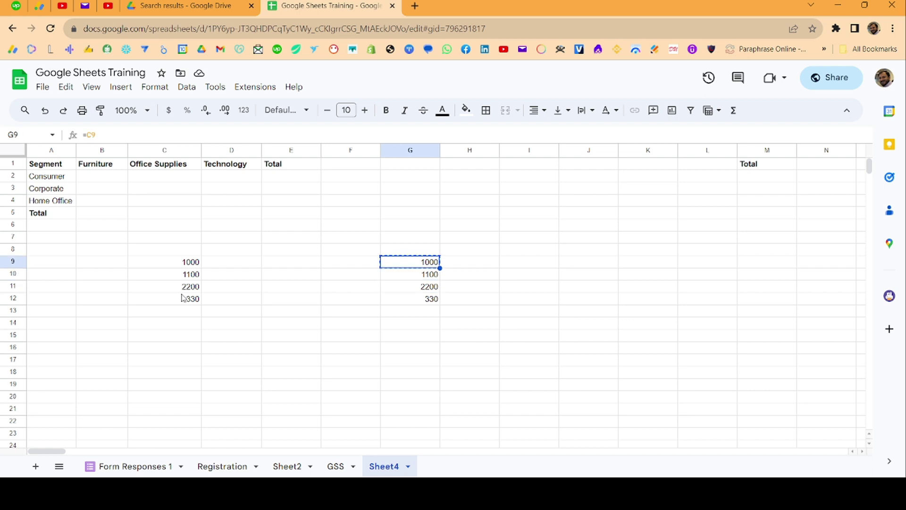
pyautogui.press('Right')
pyautogui.hotkey('ctrl', 'v')
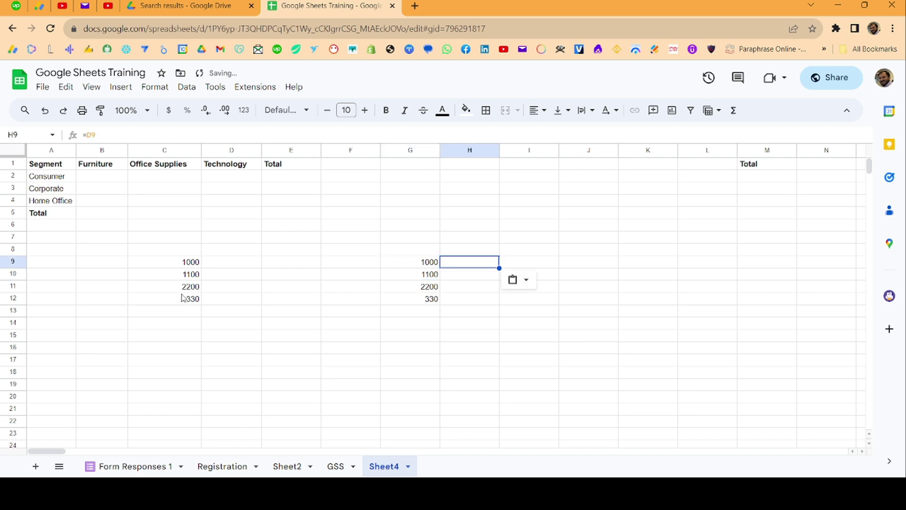
# Inspect the formulas in column H beside the copied numbers and compare H9's reference with source cell C9.
pyautogui.press('Down')
pyautogui.press('Down')
pyautogui.press('Down')
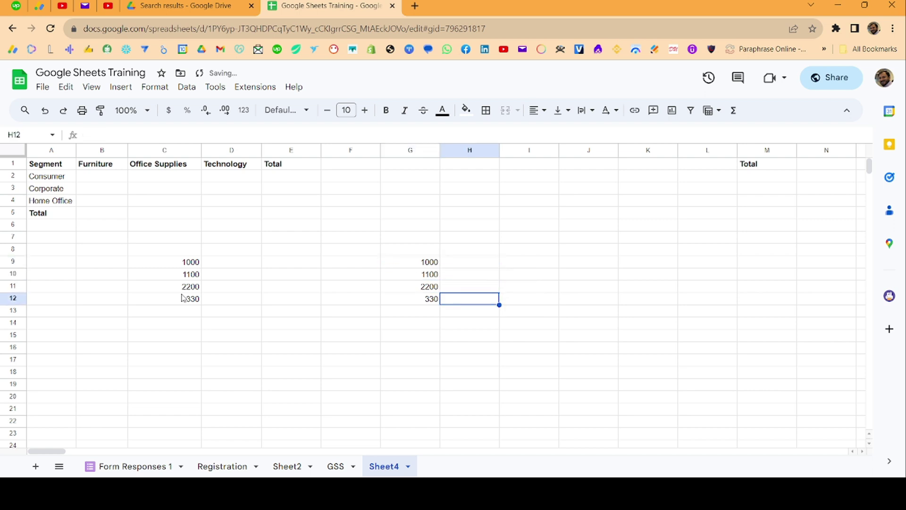
pyautogui.press('Up')
pyautogui.press('Left')
pyautogui.press('Right')
pyautogui.press('Up')
pyautogui.press('Up')
pyautogui.press('Up')
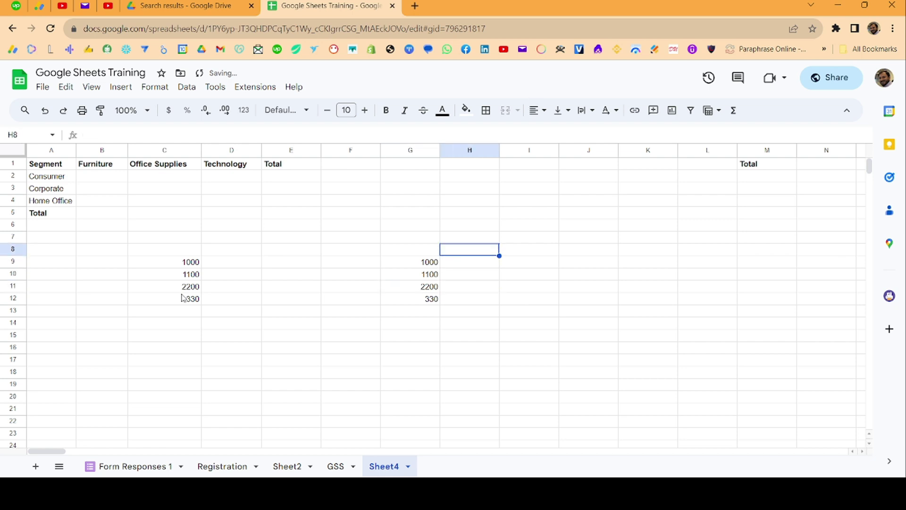
pyautogui.press('Down')
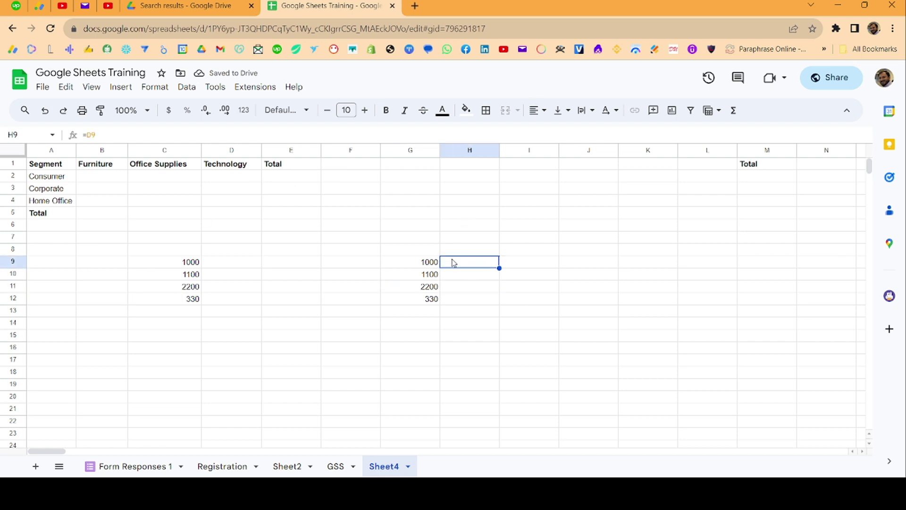
pyautogui.click(94, 135)
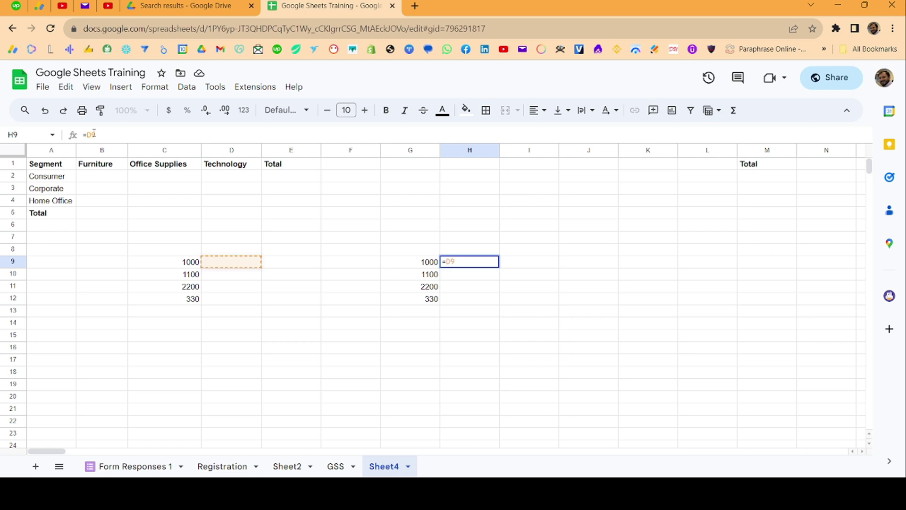
pyautogui.press('Return')
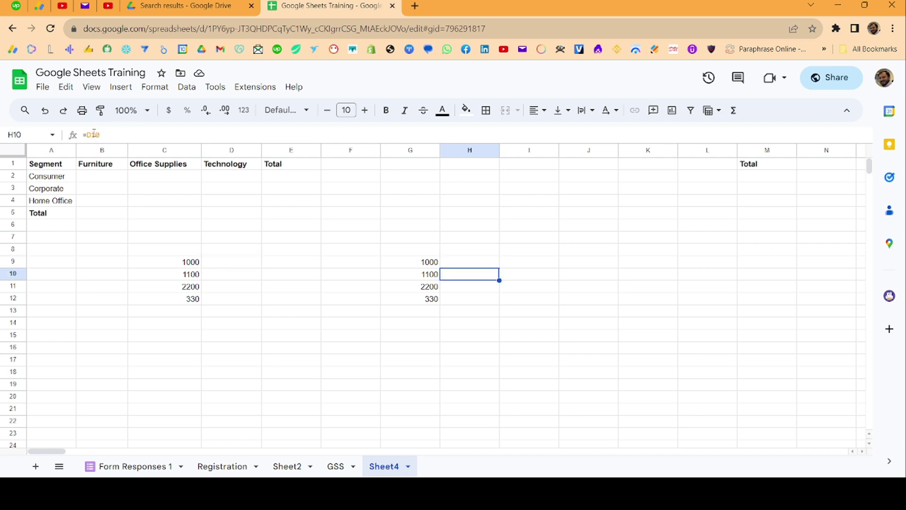
pyautogui.click(187, 262)
# Copy G9's formula into the distant cell E18 and inspect which cell it refers to.
pyautogui.click(437, 254)
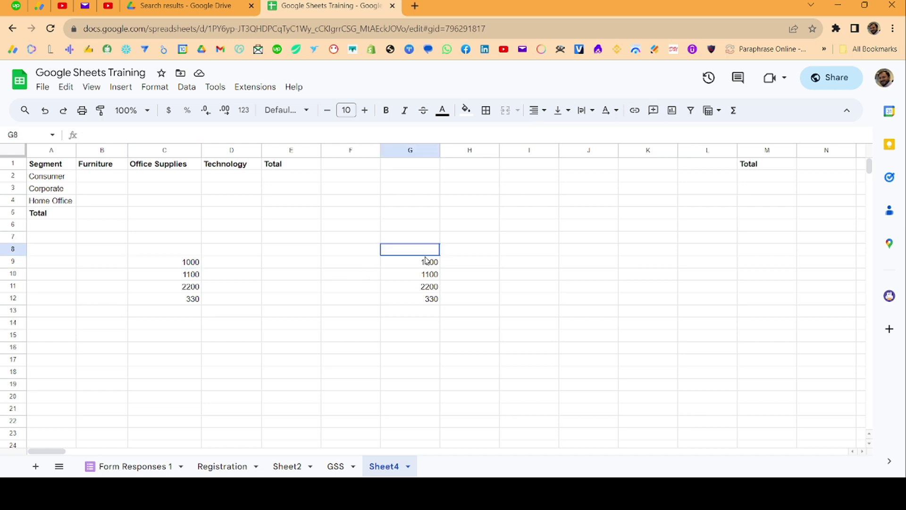
pyautogui.moveTo(428, 263)
pyautogui.mouseDown()
pyautogui.moveTo(424, 304)
pyautogui.moveTo(426, 269)
pyautogui.mouseUp()
pyautogui.hotkey('ctrl', 'c')
pyautogui.click(318, 375)
pyautogui.hotkey('ctrl', 'v')
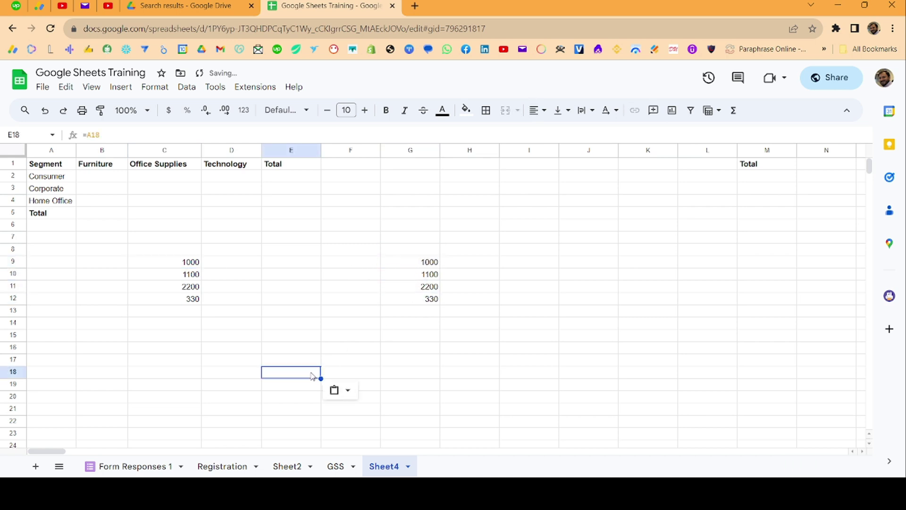
pyautogui.doubleClick(310, 376)
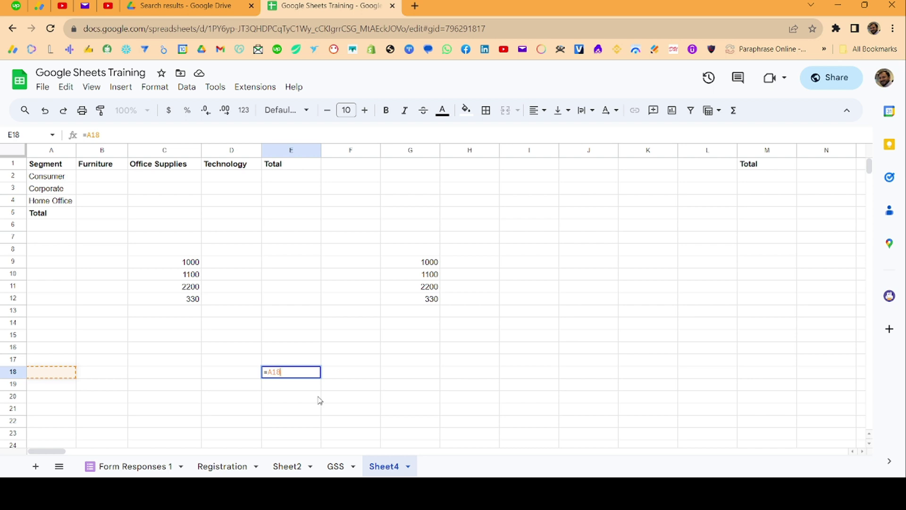
pyautogui.press('Return')
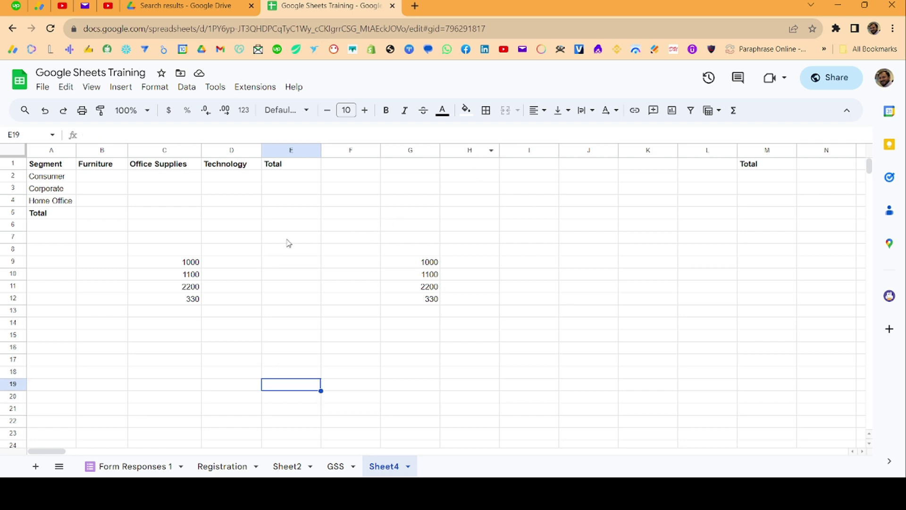
# Clear the copied reference formulas from range F7:J15.
pyautogui.moveTo(353, 237); pyautogui.dragTo(562, 336)
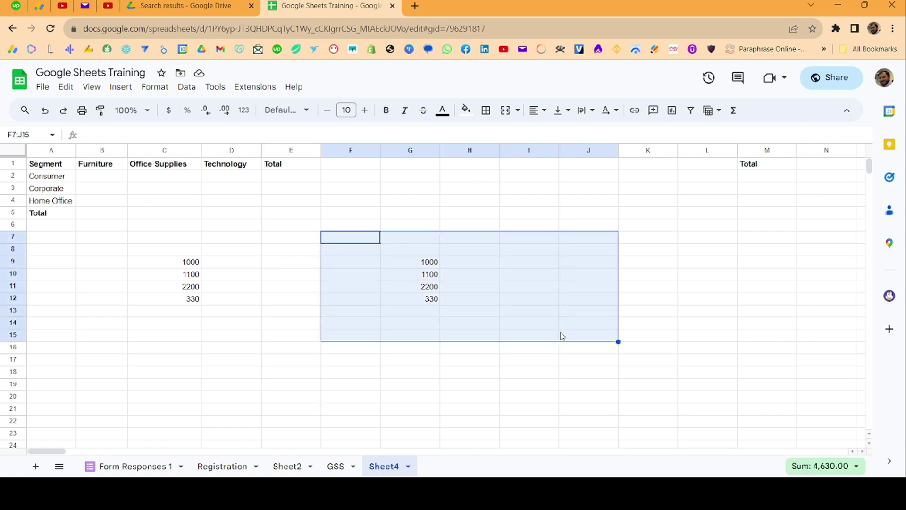
pyautogui.press('Delete')
pyautogui.click(313, 257)
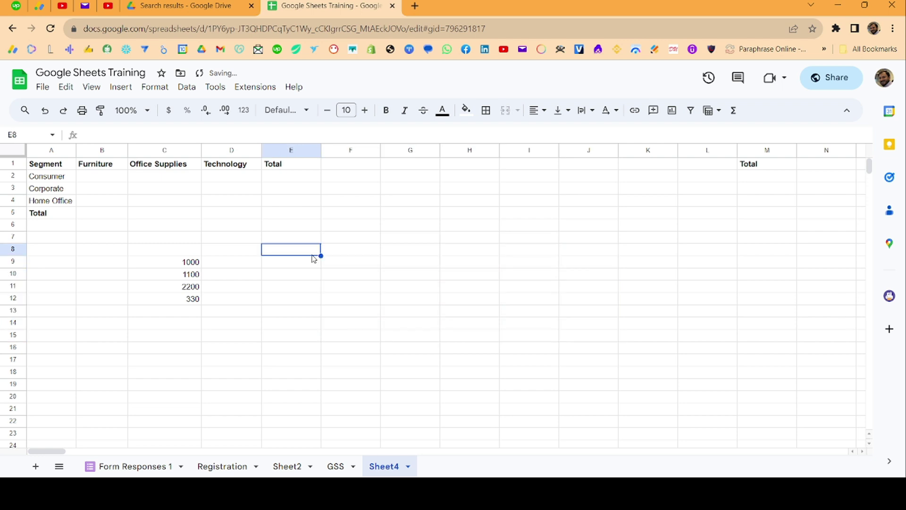
# Enter the relative reference =C9 in cell E9.
pyautogui.click(313, 259)
pyautogui.write('=')
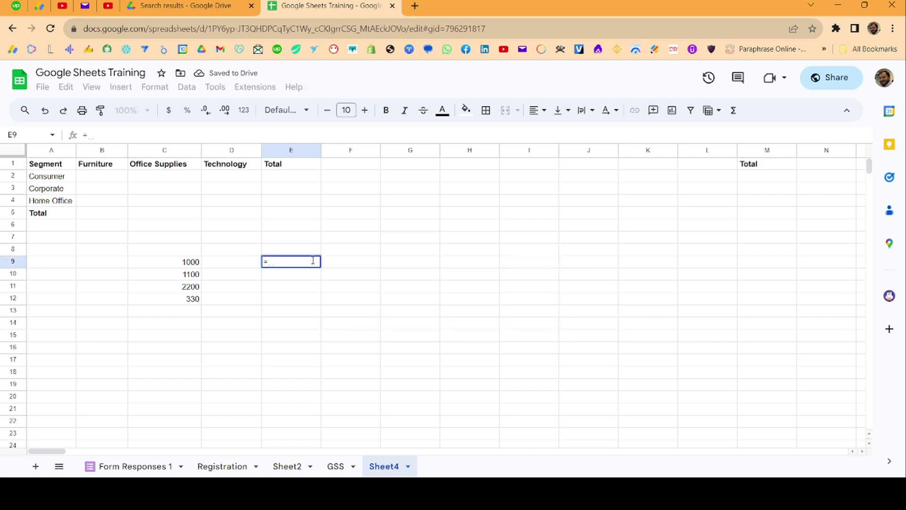
pyautogui.write('C')
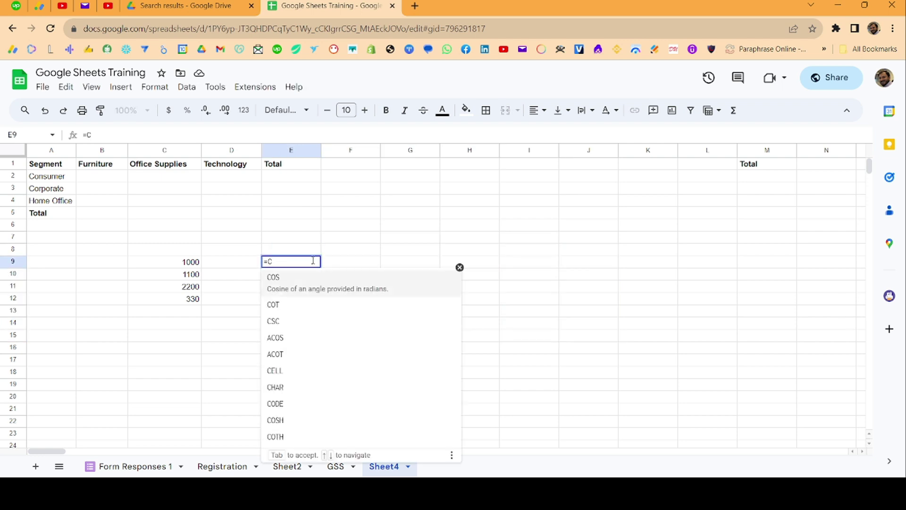
pyautogui.write('9')
pyautogui.press('Return')
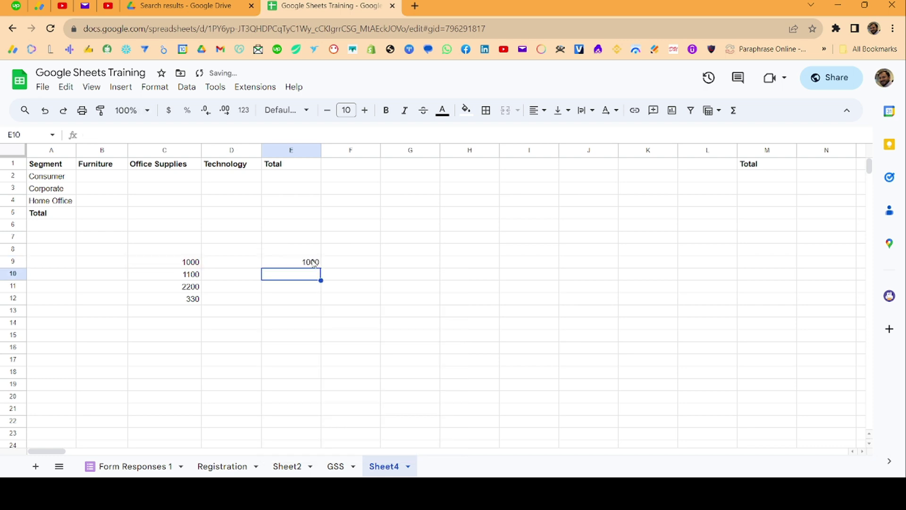
# Change the reference in cell E9 to the absolute form =$C$9.
pyautogui.click(314, 263)
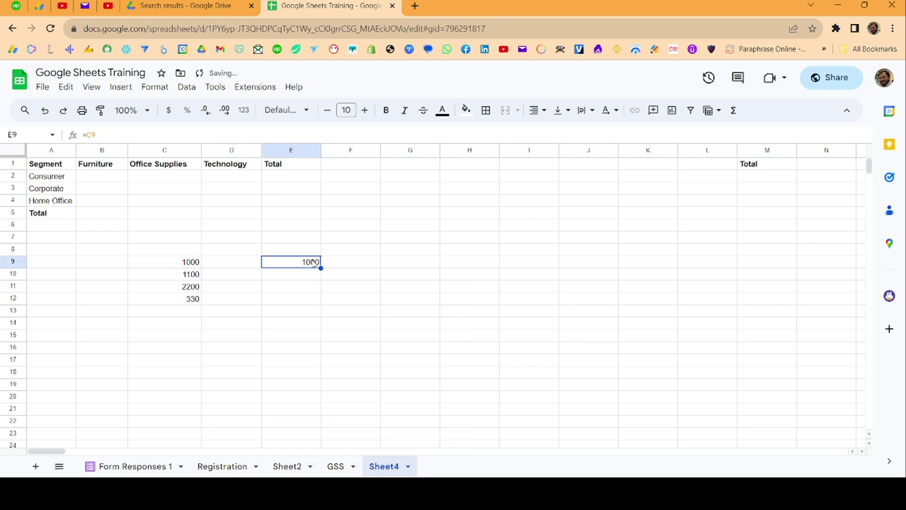
pyautogui.click(118, 136)
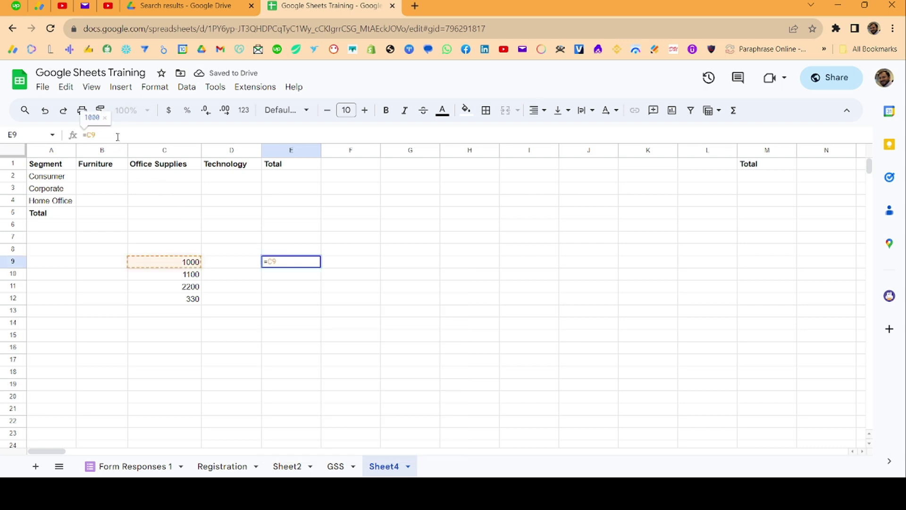
pyautogui.press('F4')
pyautogui.press('Return')
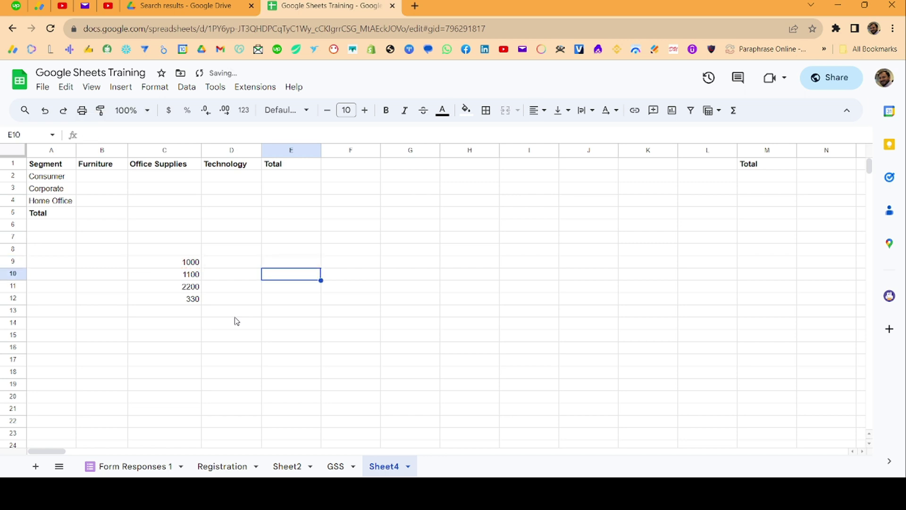
# Copy E9's absolute reference formula into cells K13, M5 and J4.
pyautogui.click(272, 263)
pyautogui.hotkey('ctrl', 'c')
pyautogui.click(650, 306)
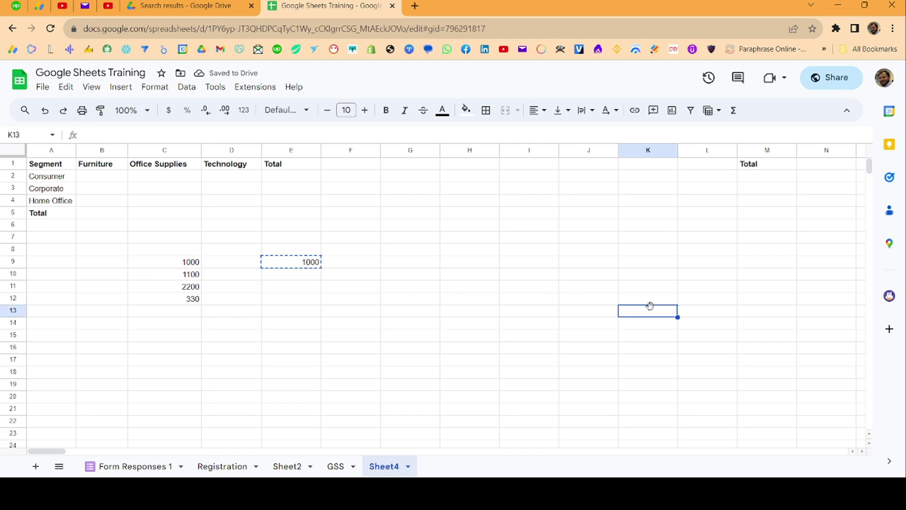
pyautogui.hotkey('ctrl', 'v')
pyautogui.click(753, 214)
pyautogui.hotkey('ctrl', 'v')
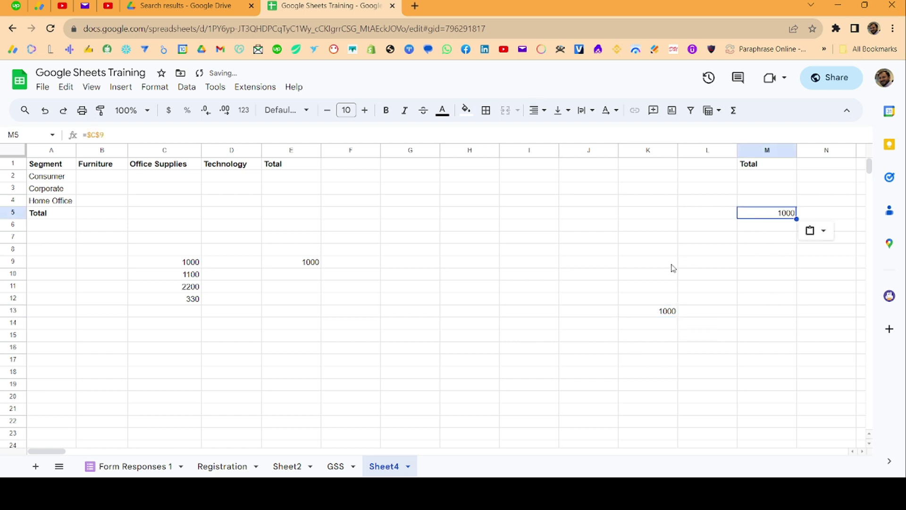
pyautogui.click(571, 204)
pyautogui.hotkey('ctrl', 'v')
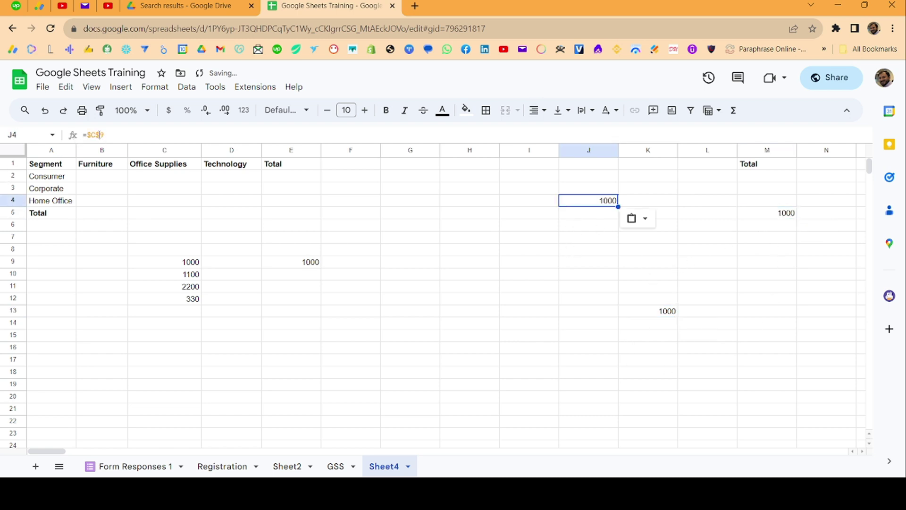
# Check which cell the formulas in J4, K13 and M5 refer to, and clear the copies from range I2:N16.
pyautogui.click(99, 135)
pyautogui.click(664, 315)
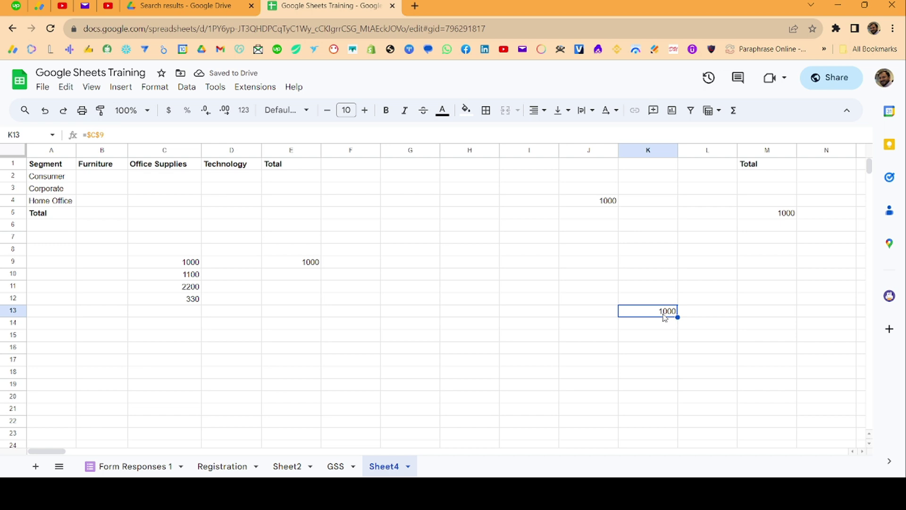
pyautogui.doubleClick(665, 318)
pyautogui.click(786, 213)
pyautogui.doubleClick(790, 214)
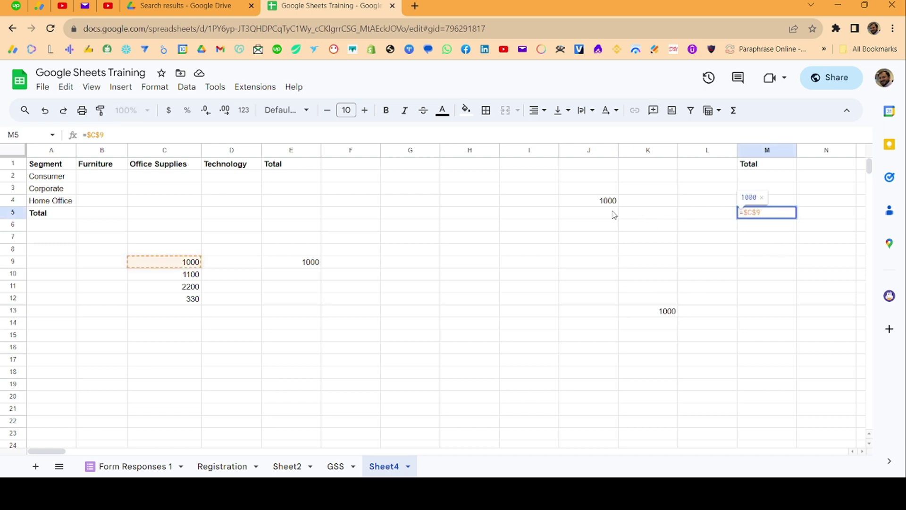
pyautogui.click(595, 203)
pyautogui.moveTo(522, 176); pyautogui.dragTo(825, 347)
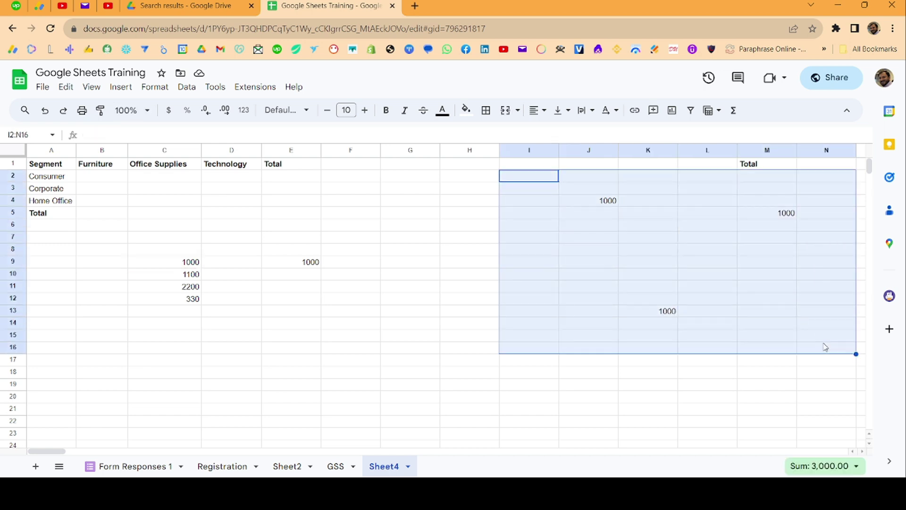
pyautogui.press('Delete')
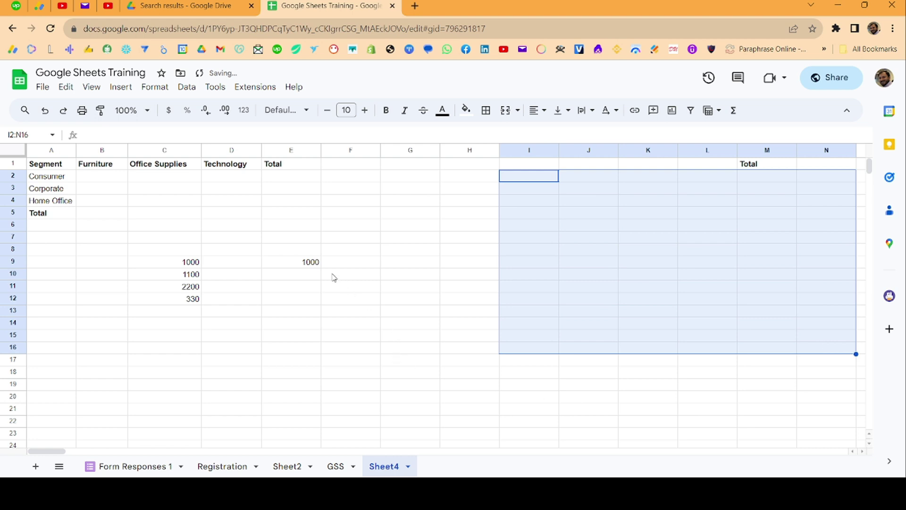
# Change the reference in cell E9 to the row-locked mixed form =C$9.
pyautogui.click(319, 268)
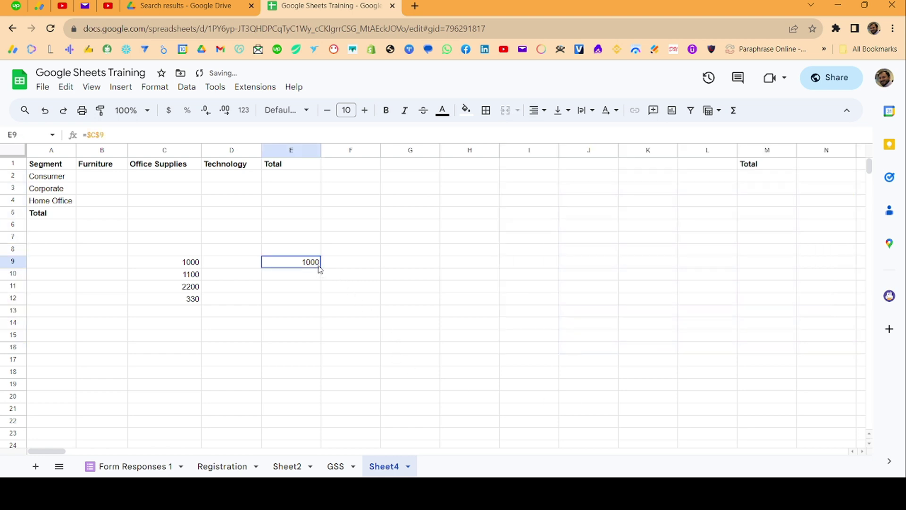
pyautogui.click(106, 137)
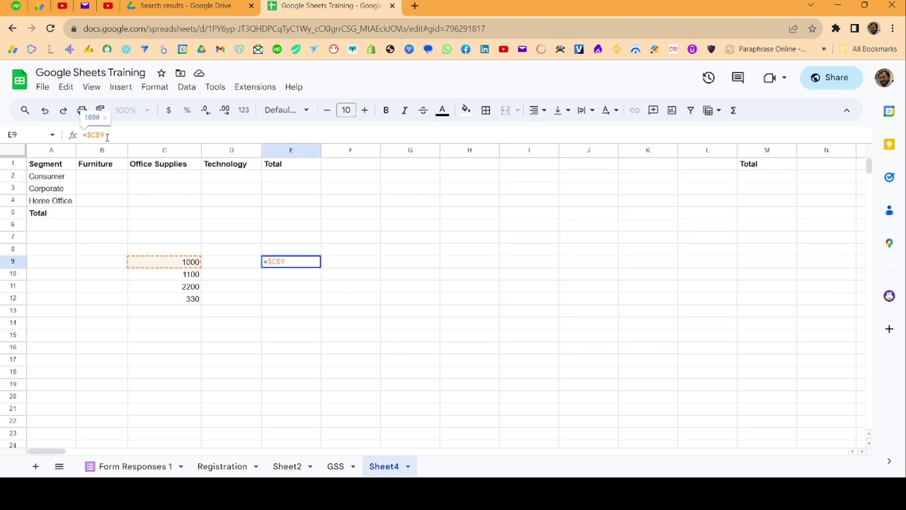
pyautogui.press('F4')
pyautogui.press('Return')
# Copy E9's row-locked formula down the same column into cell E14.
pyautogui.press('Up')
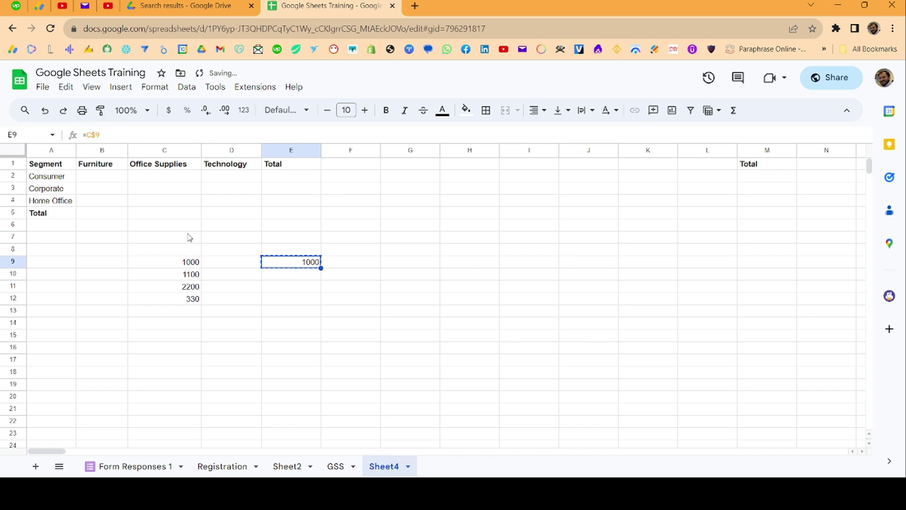
pyautogui.press('Down')
pyautogui.press('Down')
pyautogui.press('Down')
pyautogui.press('Down')
pyautogui.press('Down')
pyautogui.hotkey('ctrl', 'v')
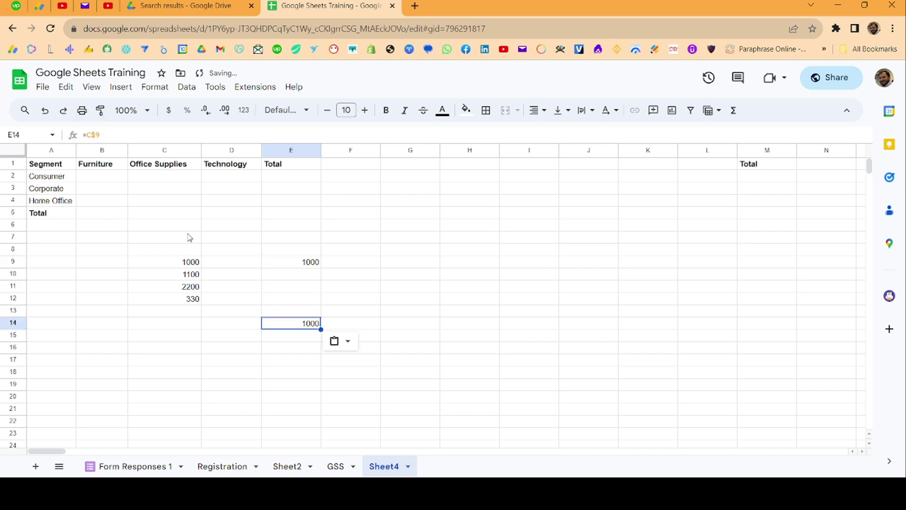
# Paste the row-locked formula from E9 into cells G10 and G13.
pyautogui.press('Up')
pyautogui.press('Up')
pyautogui.press('Up')
pyautogui.press('Up')
pyautogui.press('Right')
pyautogui.press('Right')
pyautogui.press('Right')
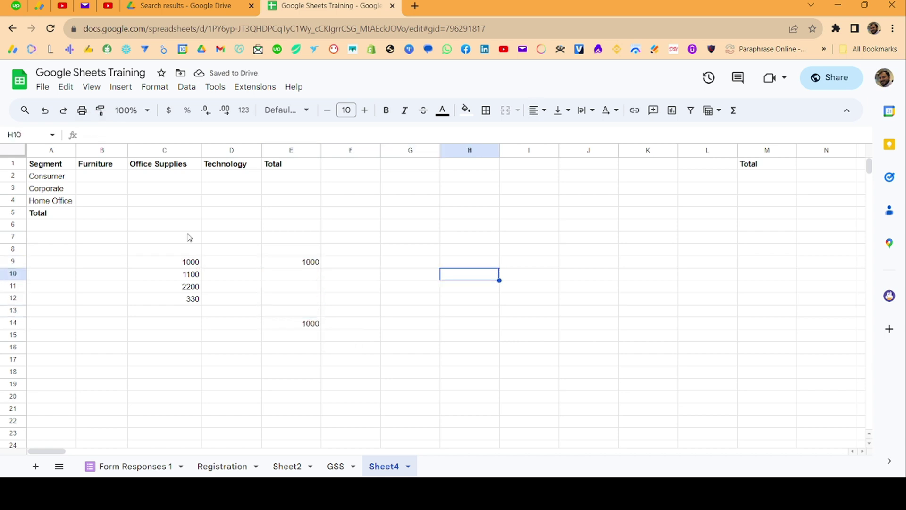
pyautogui.press('Left')
pyautogui.hotkey('ctrl', 'v')
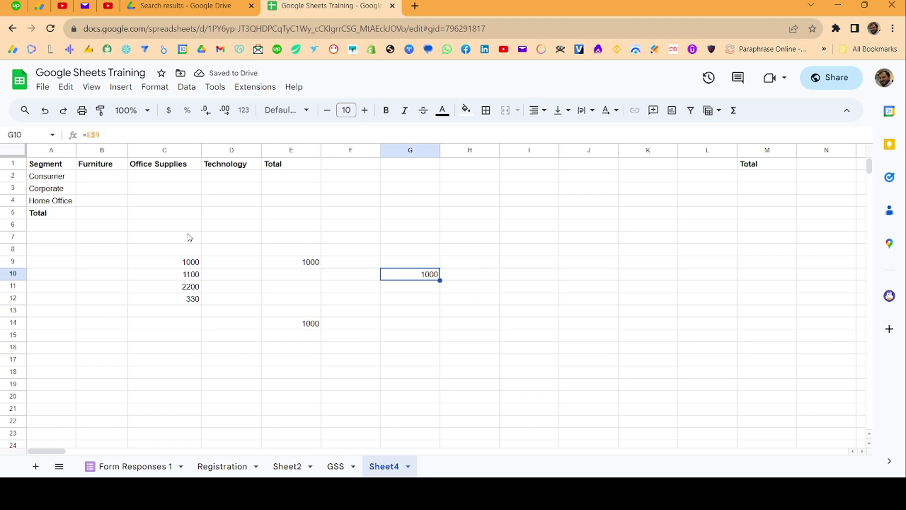
pyautogui.press('Down')
pyautogui.press('Down')
pyautogui.press('Down')
pyautogui.hotkey('ctrl', 'v')
# Paste the row-locked formula into cell E16 and the neighbouring cell D16.
pyautogui.press('Down')
pyautogui.press('Down')
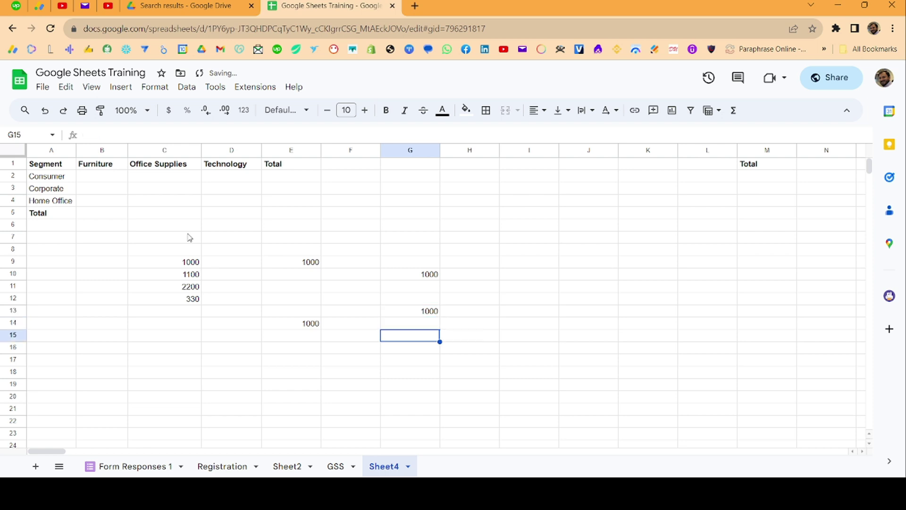
pyautogui.press('Down')
pyautogui.press('Left')
pyautogui.press('Left')
pyautogui.hotkey('ctrl', 'v')
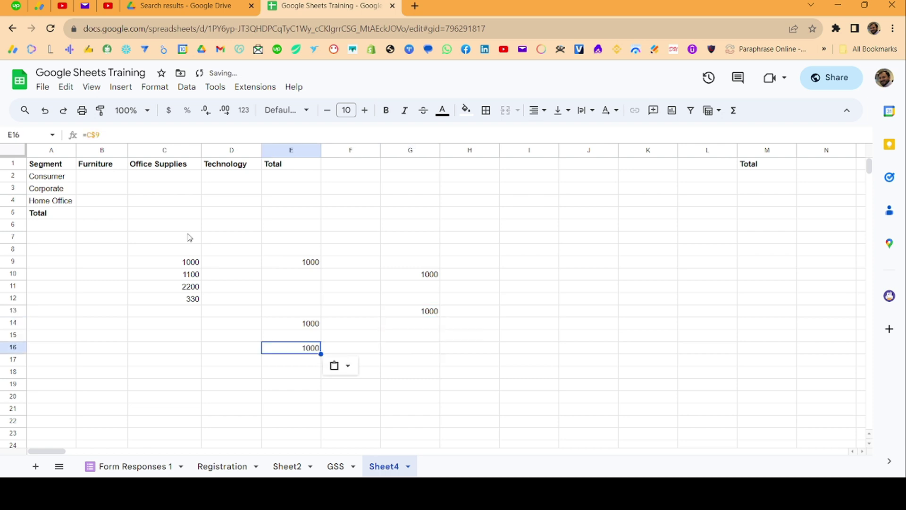
pyautogui.press('Left')
pyautogui.hotkey('ctrl', 'v')
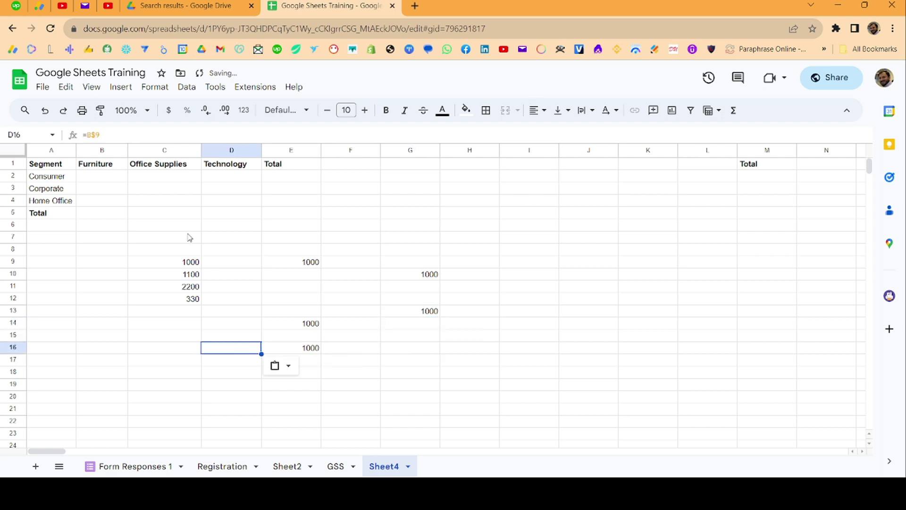
# Review the pasted formulas in E16, G13 and G10 to see which part of the reference shifts.
pyautogui.press('Right')
pyautogui.press('Right')
pyautogui.press('Right')
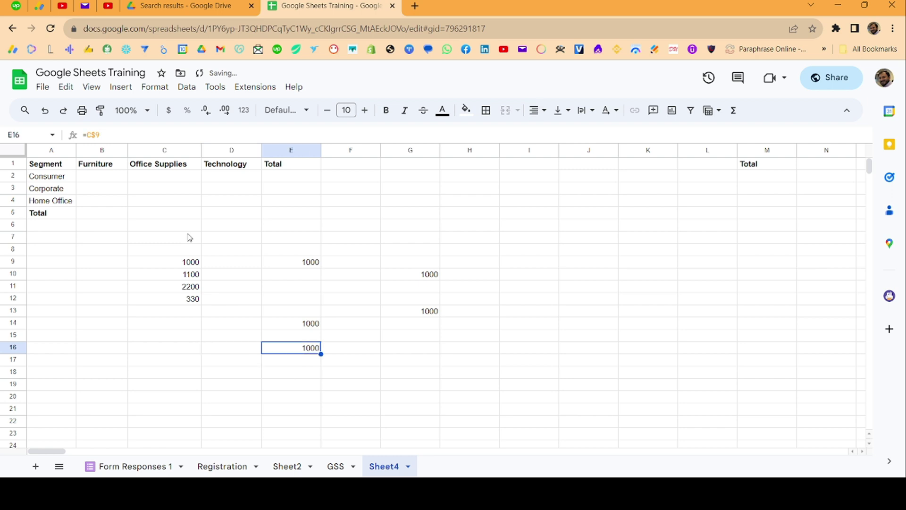
pyautogui.press('Up')
pyautogui.press('Up')
pyautogui.press('Up')
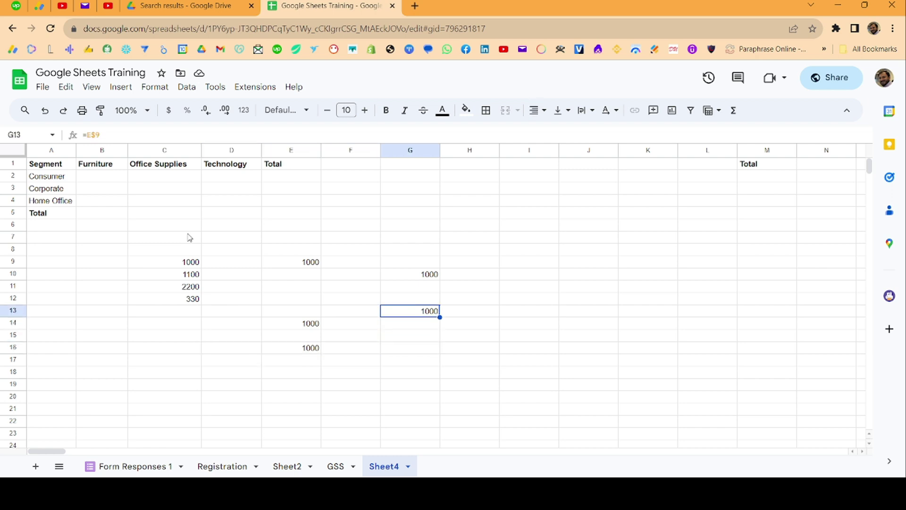
pyautogui.press('Up')
pyautogui.press('Up')
pyautogui.press('Up')
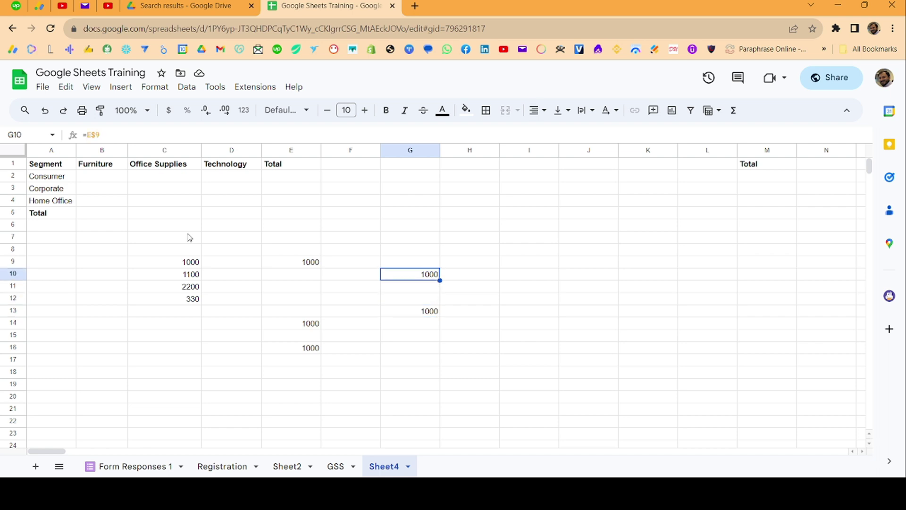
# Copy G10's formula into H10 and inspect which cell the copy refers to.
pyautogui.hotkey('ctrl', 'c')
pyautogui.press('Right')
pyautogui.hotkey('ctrl', 'v')
pyautogui.press('Left')
pyautogui.press('Right')
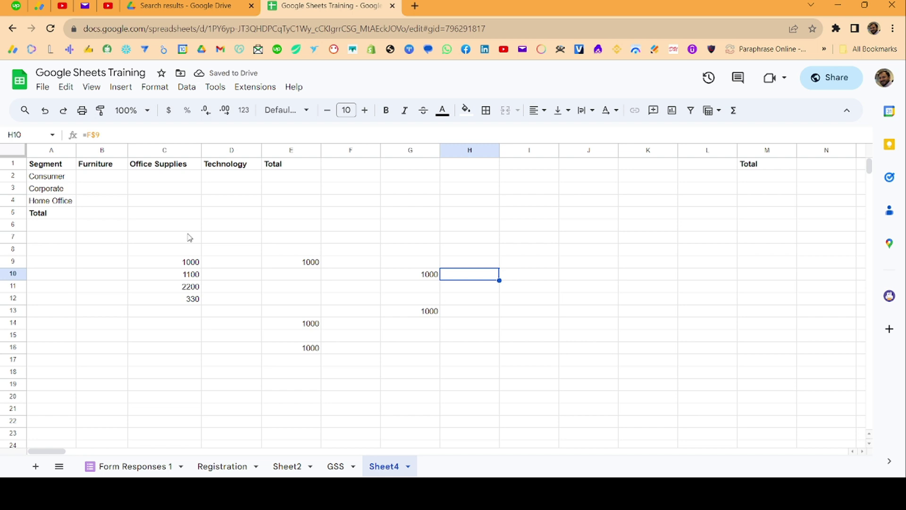
pyautogui.press('F2')
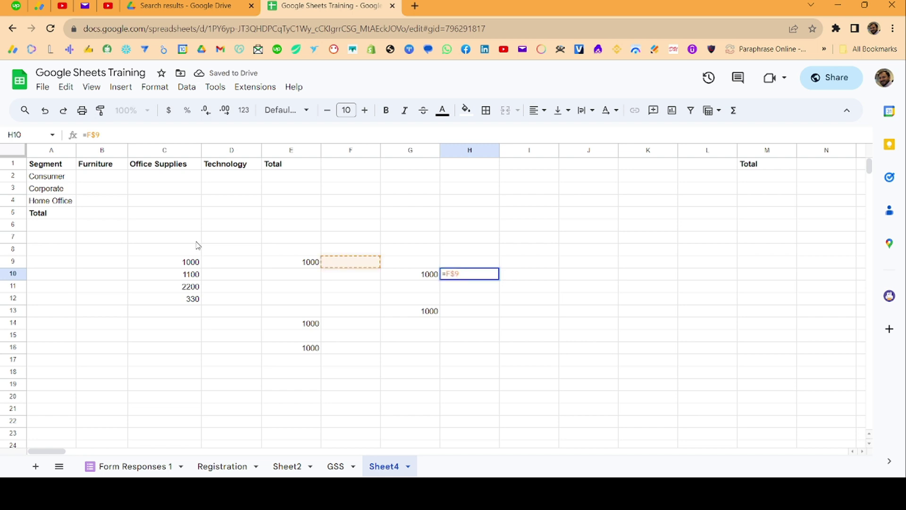
# Examine which cells the row-locked formulas in G13, E16 and D16 refer to.
pyautogui.click(469, 312)
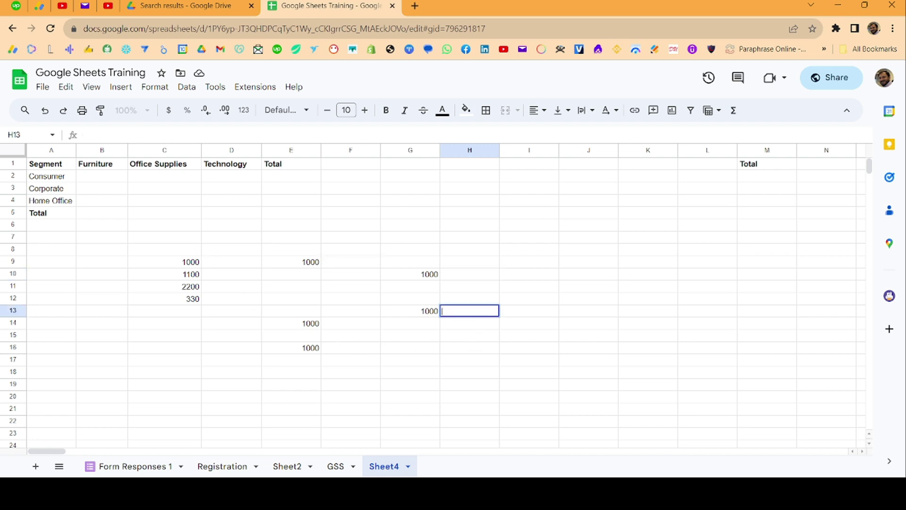
pyautogui.click(436, 313)
pyautogui.press('F2')
pyautogui.click(292, 347)
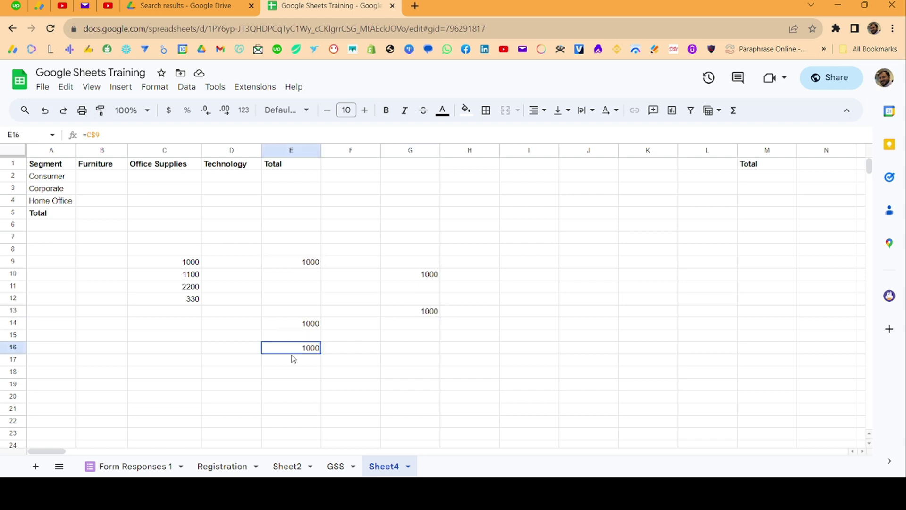
pyautogui.press('F2')
pyautogui.click(253, 342)
pyautogui.click(259, 363)
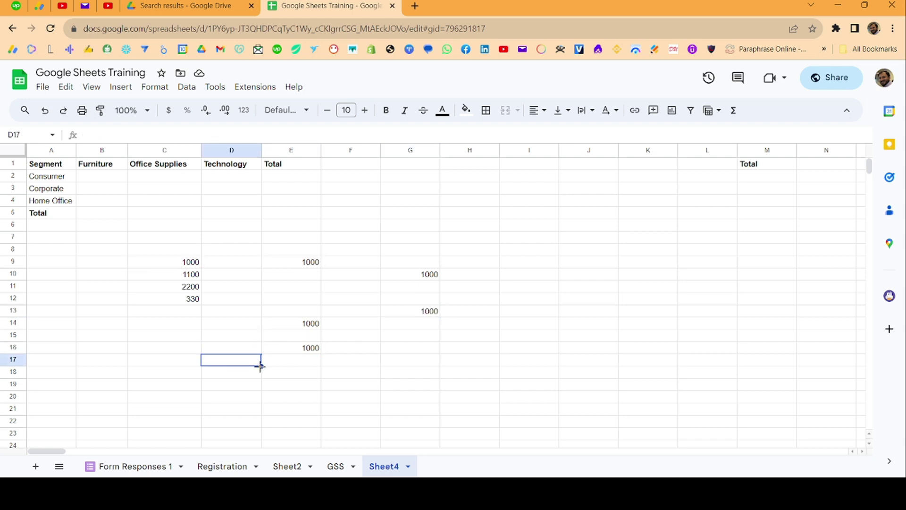
pyautogui.click(237, 348)
pyautogui.press('F2')
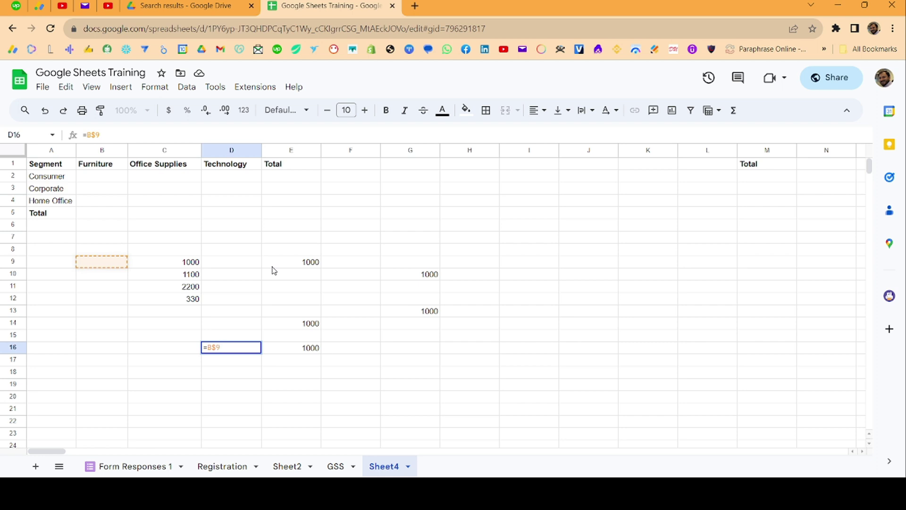
pyautogui.click(254, 302)
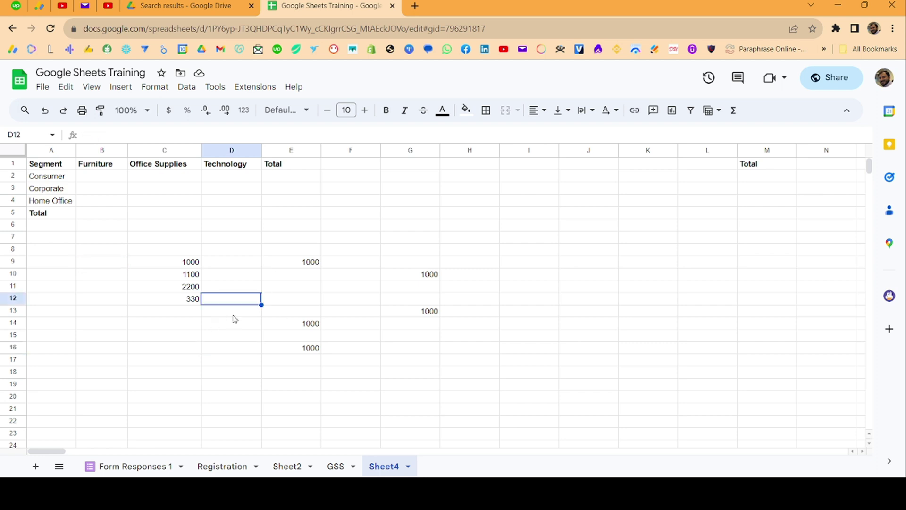
# Clear the copied row-locked formulas from range D13:I19 and from cells G10 and H10.
pyautogui.moveTo(233, 314); pyautogui.dragTo(547, 384)
pyautogui.press('Delete')
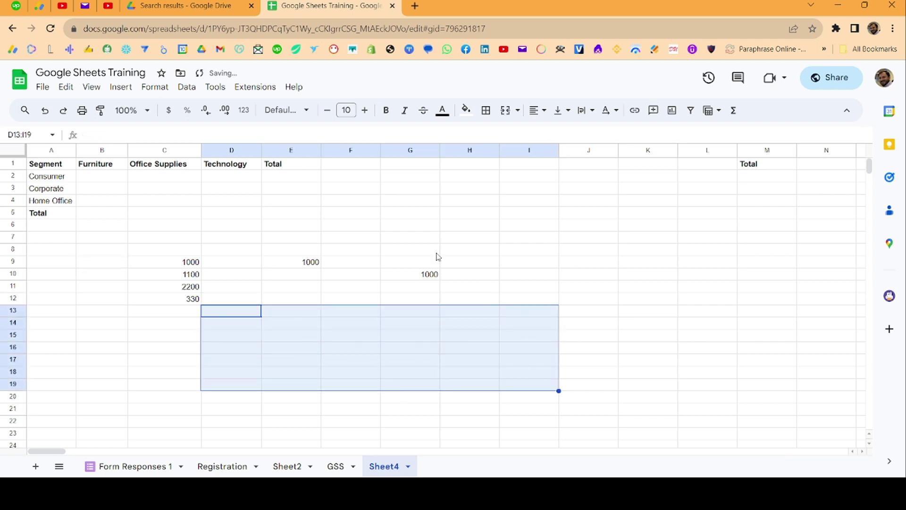
pyautogui.moveTo(386, 226); pyautogui.dragTo(492, 367)
pyautogui.press('Delete')
# Change the reference in cell E9 to the column-locked mixed form =$C9.
pyautogui.click(313, 263)
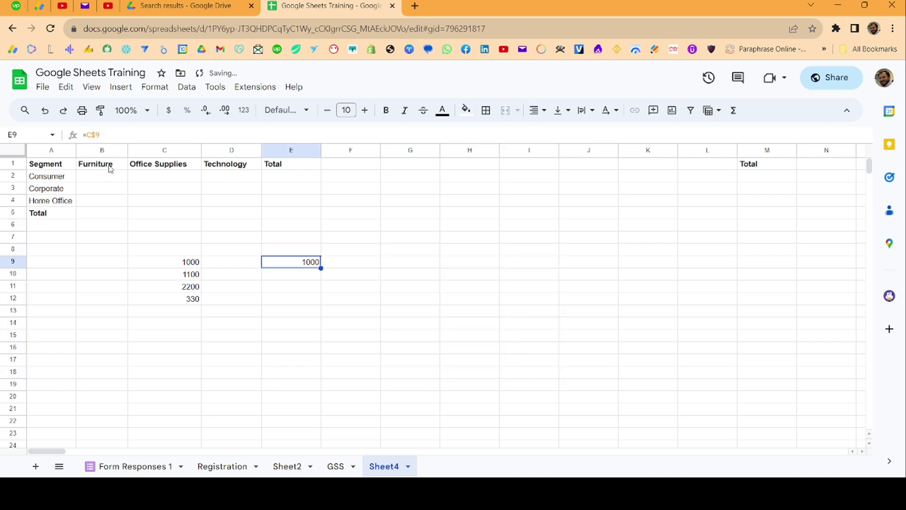
pyautogui.click(109, 132)
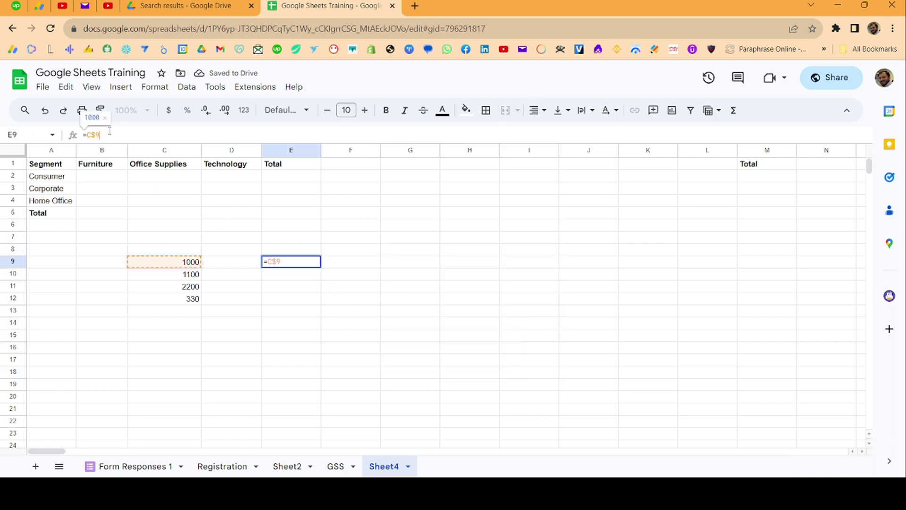
pyautogui.press('F4')
pyautogui.press('Return')
# Copy E9's column-locked formula across the same row into cell J9.
pyautogui.press('Up')
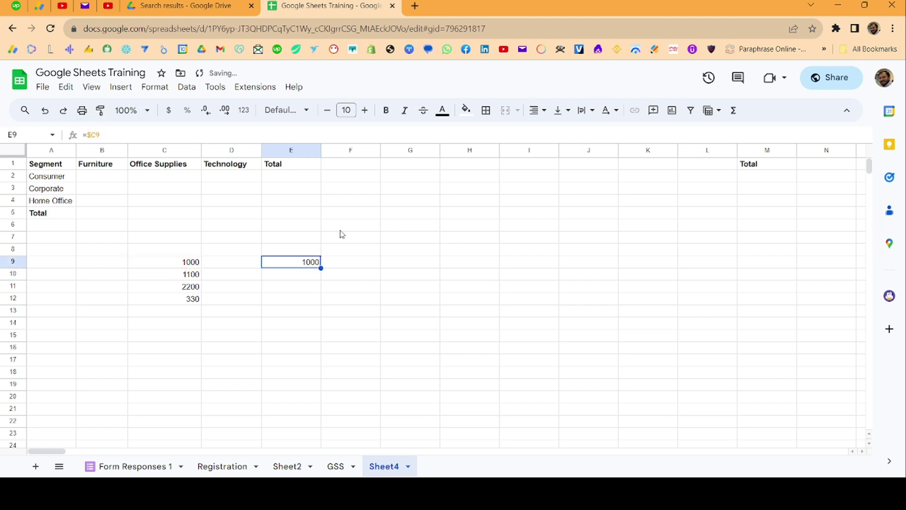
pyautogui.press('Right')
pyautogui.press('Right')
pyautogui.press('Right')
pyautogui.press('Right')
pyautogui.press('Right')
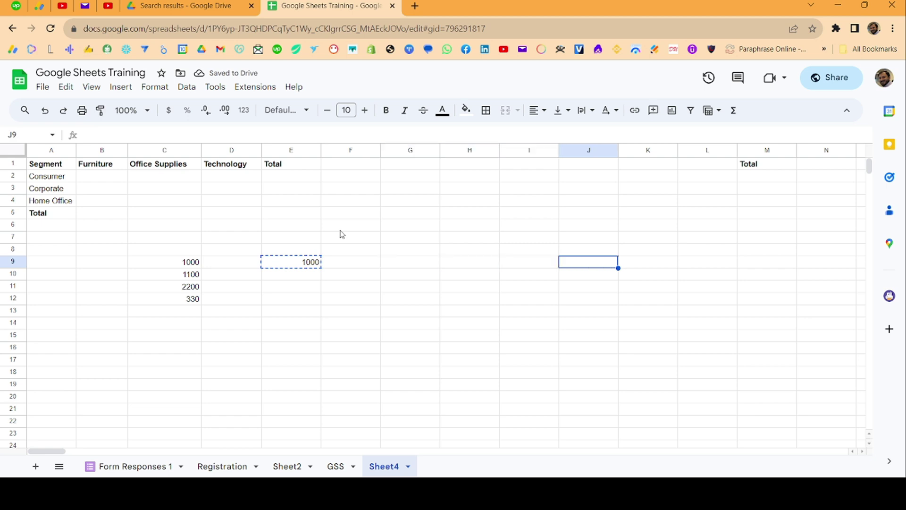
pyautogui.hotkey('ctrl', 'v')
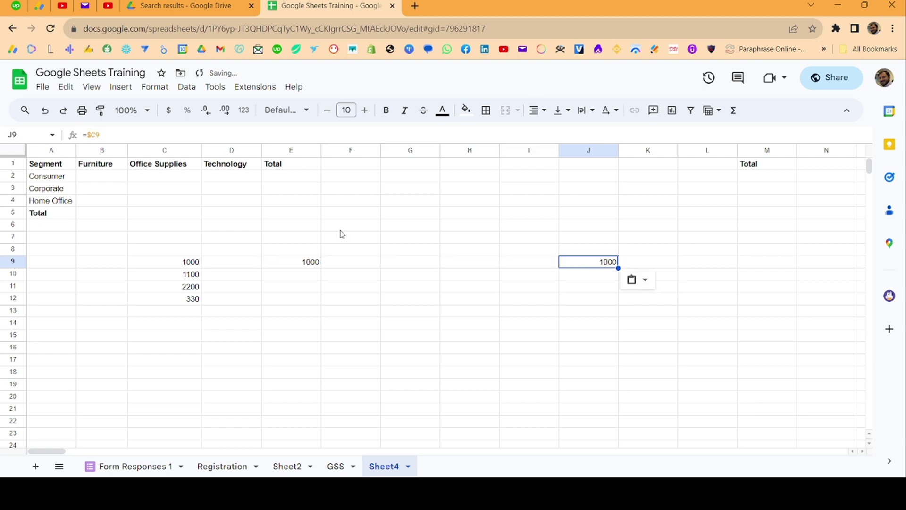
# Copy the column-locked formula six rows below J9 into cell J15.
pyautogui.press('Down')
pyautogui.press('Down')
pyautogui.press('Down')
pyautogui.press('Down')
pyautogui.press('Down')
pyautogui.press('Down')
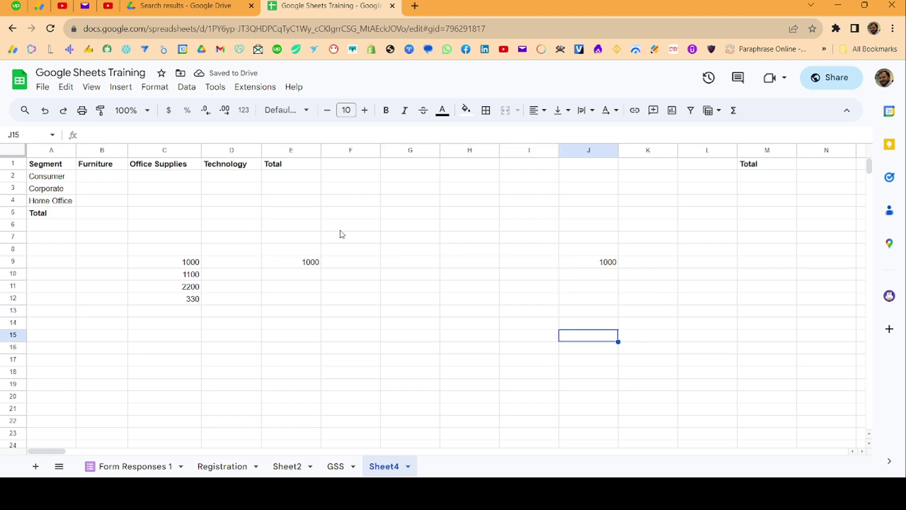
pyautogui.hotkey('ctrl', 'v')
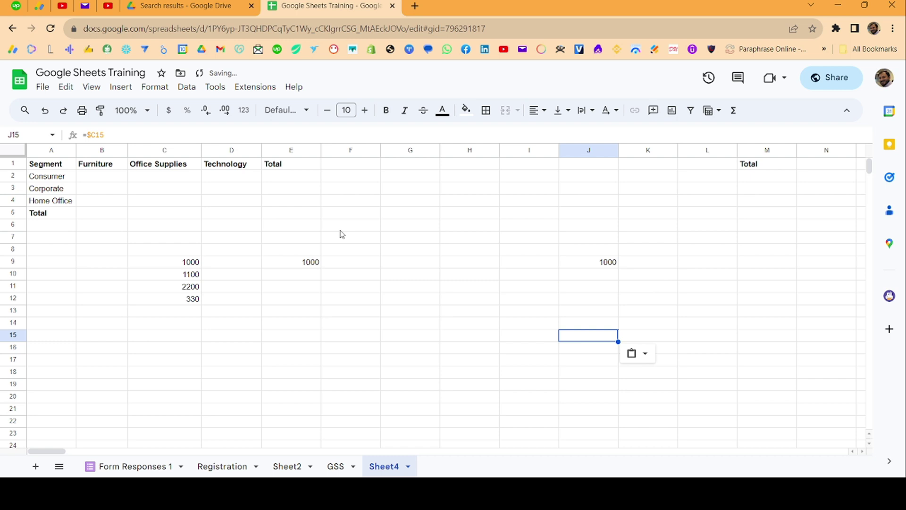
# Examine which cells the column-locked formulas in J15 and J9 refer to.
pyautogui.press('F2')
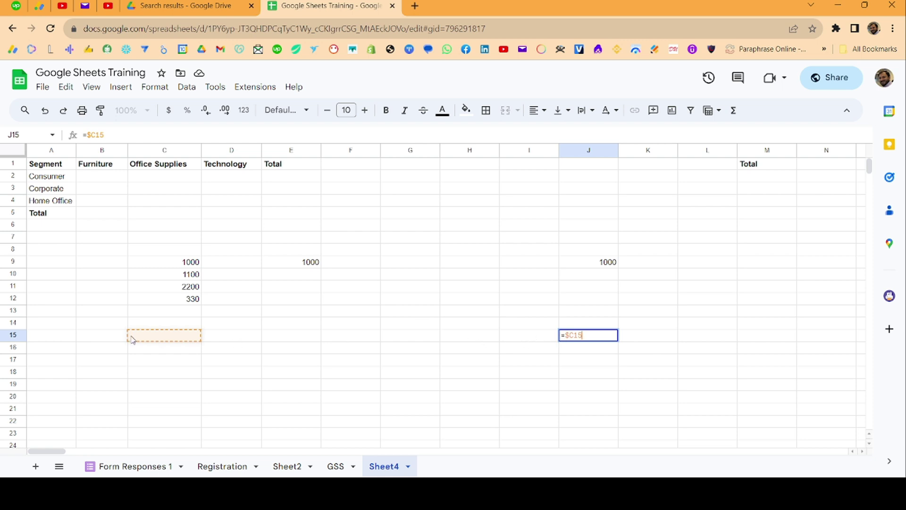
pyautogui.click(606, 265)
pyautogui.doubleClick(606, 265)
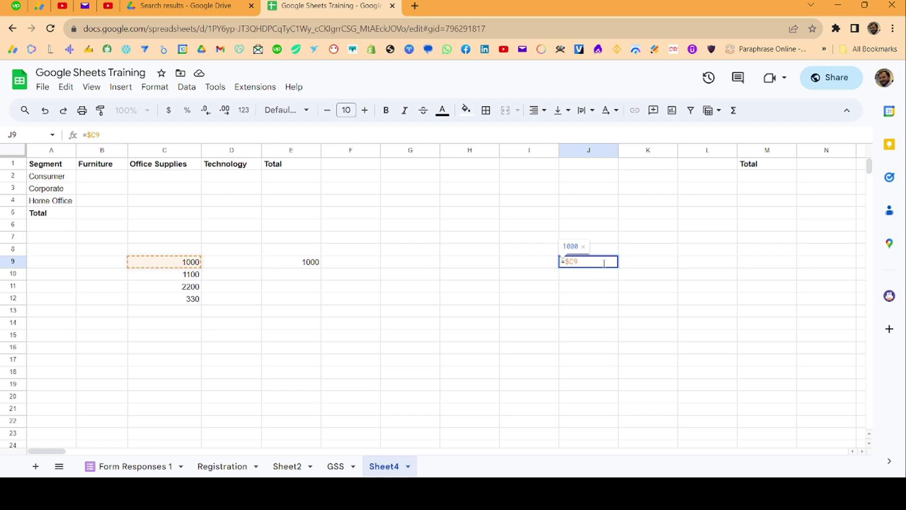
# Switch the reference in cell E9's formula to the next locking type and commit it.
pyautogui.click(316, 268)
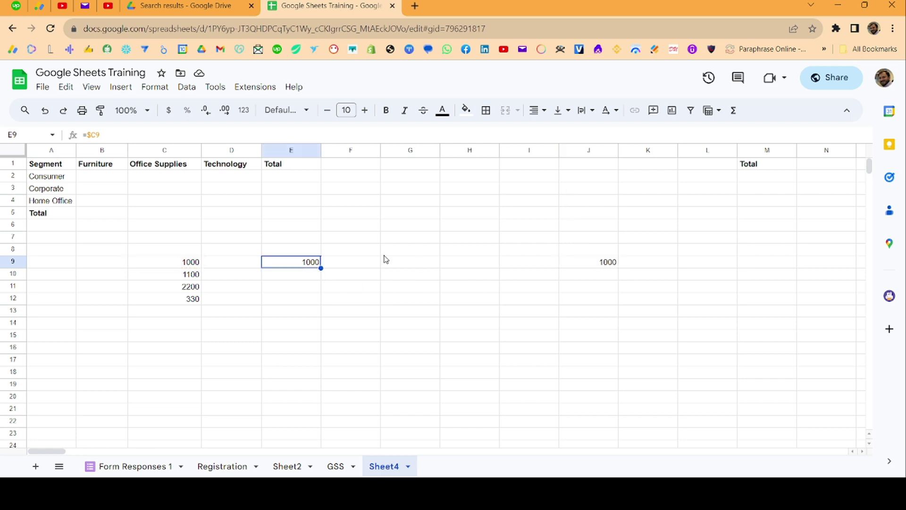
pyautogui.click(193, 137)
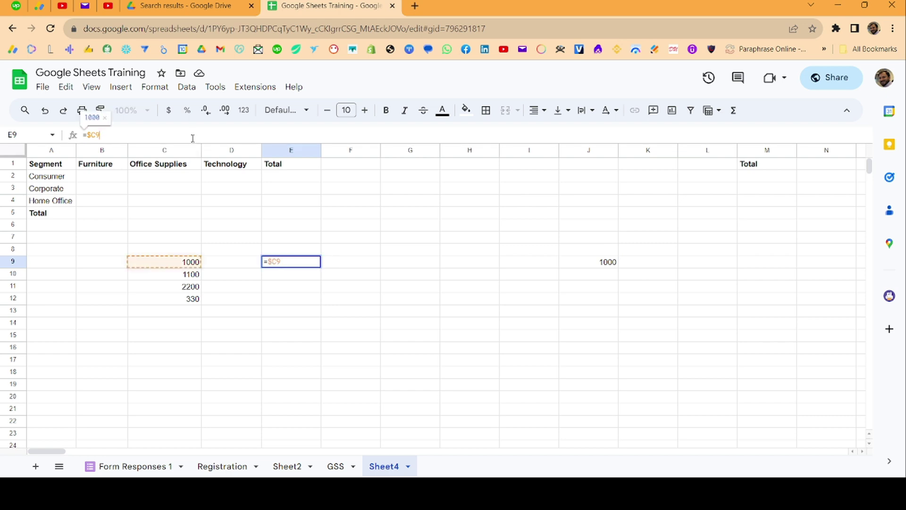
pyautogui.press('F4')
pyautogui.press('Return')
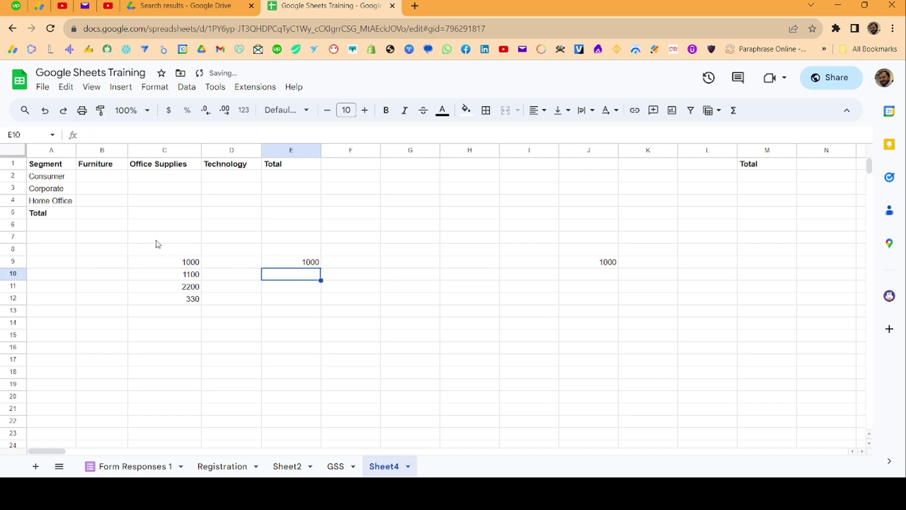
# Clear the sample numbers and reference formulas from range C7:K22.
pyautogui.moveTo(157, 242); pyautogui.dragTo(625, 423)
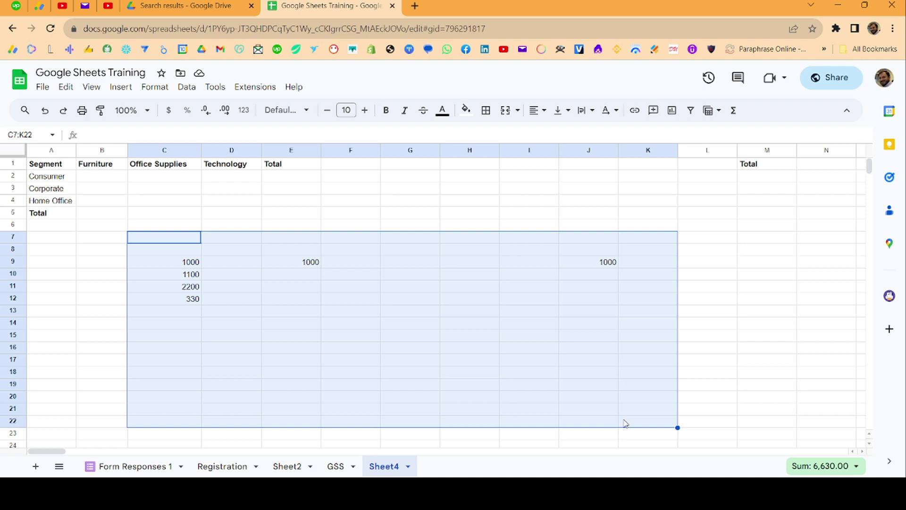
pyautogui.press('Delete')
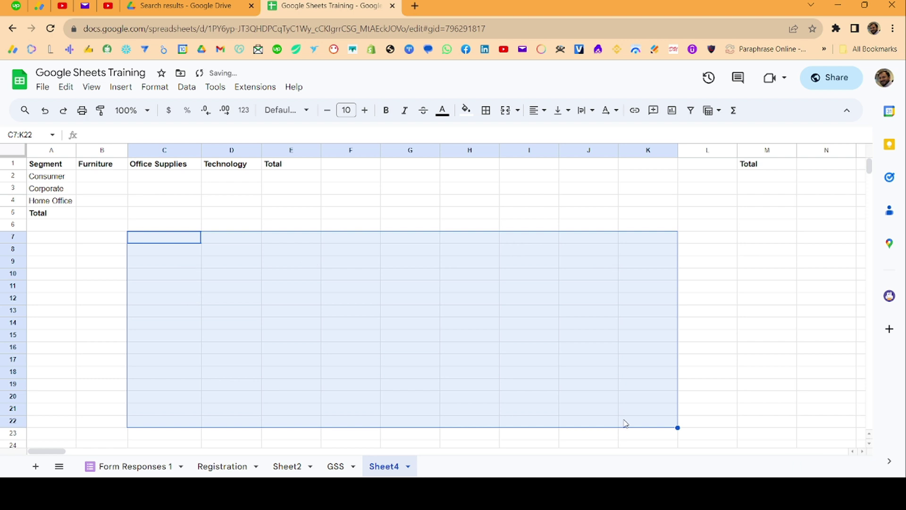